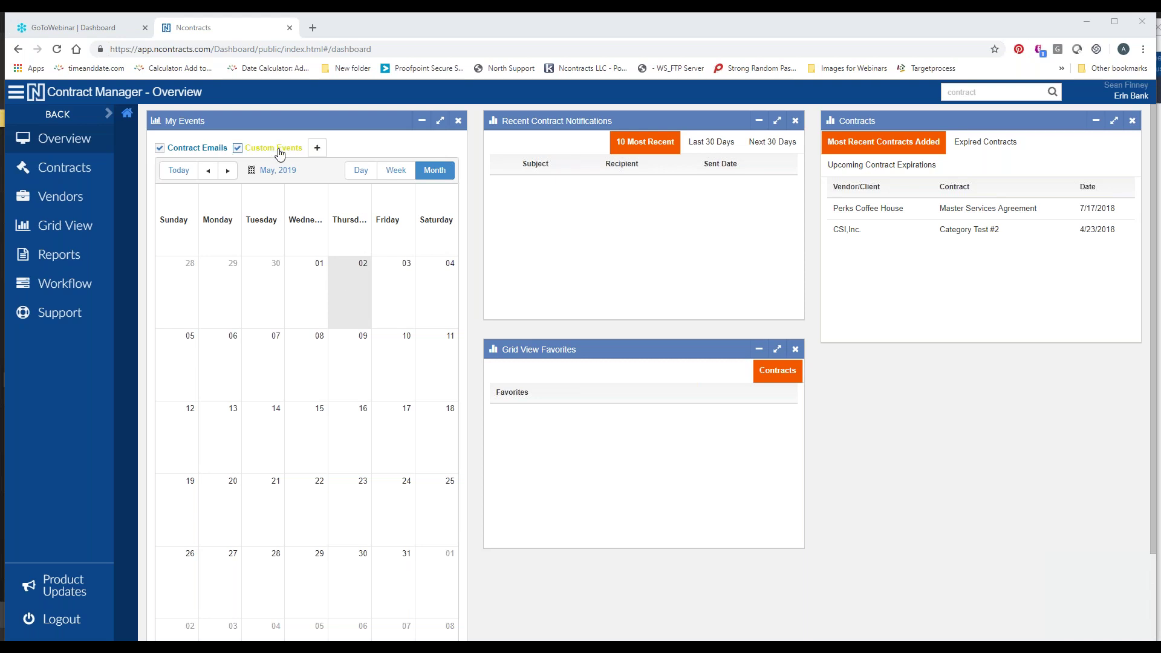
Open the new custom event form and close it without saving
left_click(316, 150)
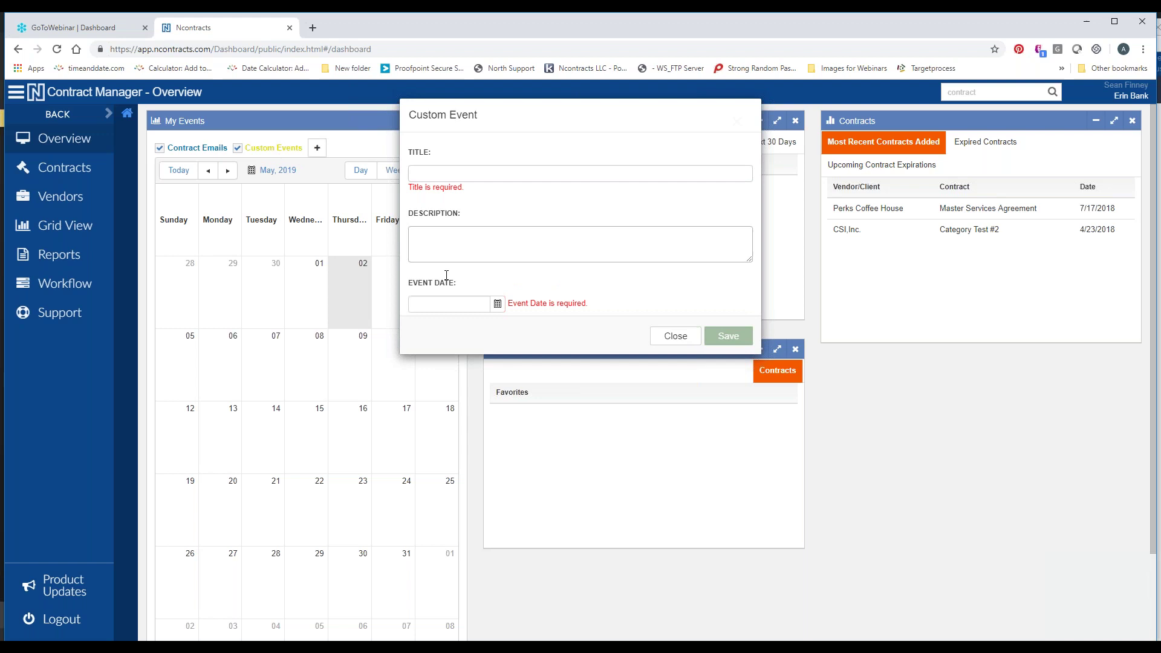
left_click(675, 336)
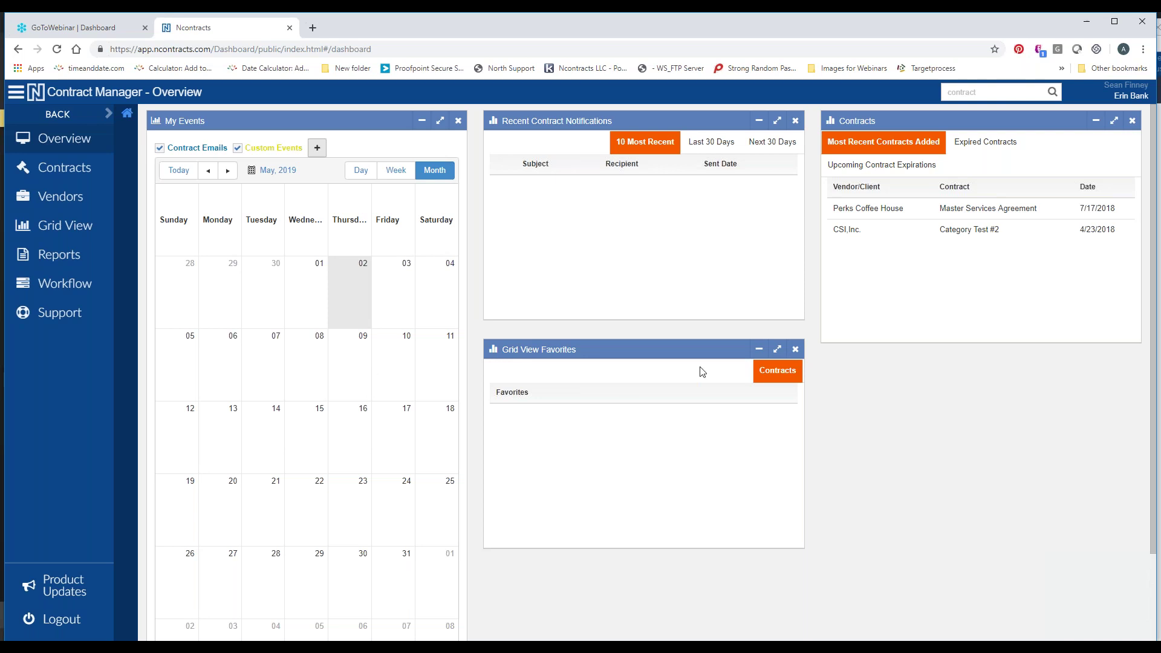
scroll(701, 372, "down", 1)
scroll(600, 308, "up", 1)
scroll(600, 308, "down", 2)
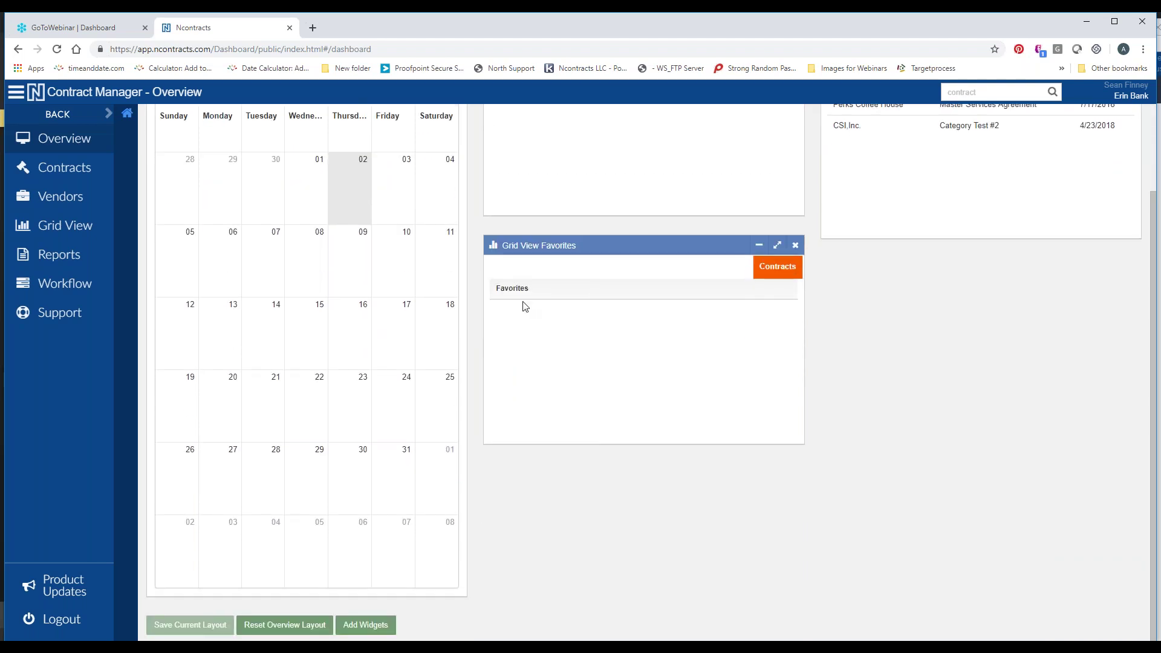
Add the Contracts By Division chart beneath Recent Contract Notifications and save the dashboard layout
left_click(345, 629)
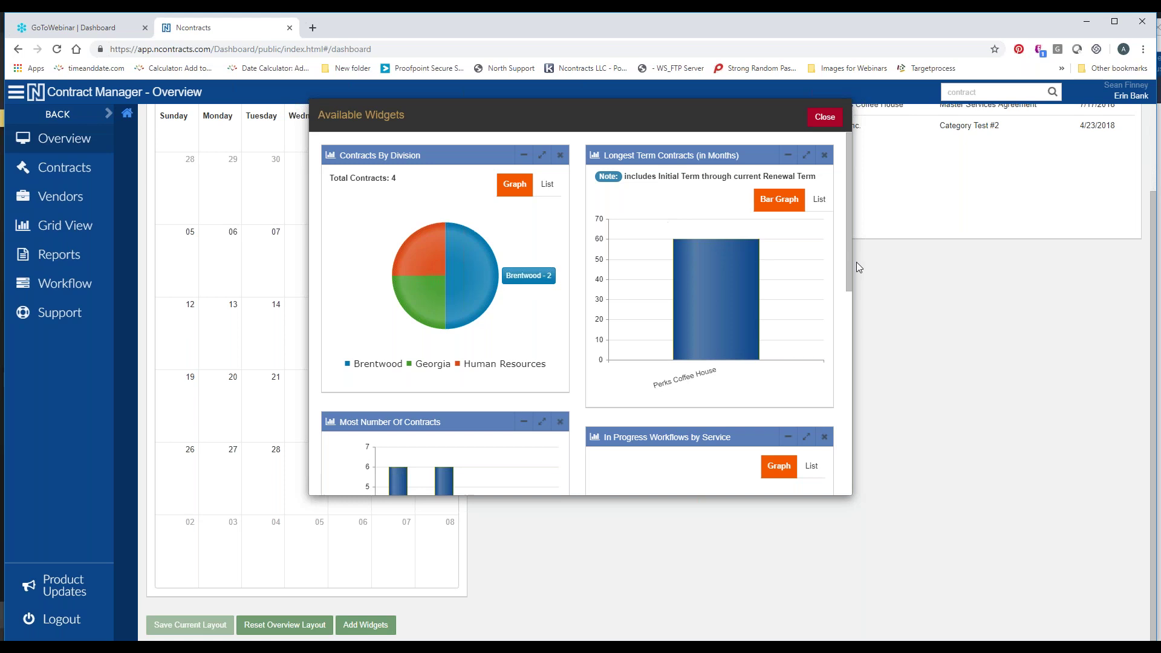
left_click_drag(445, 154, 859, 261)
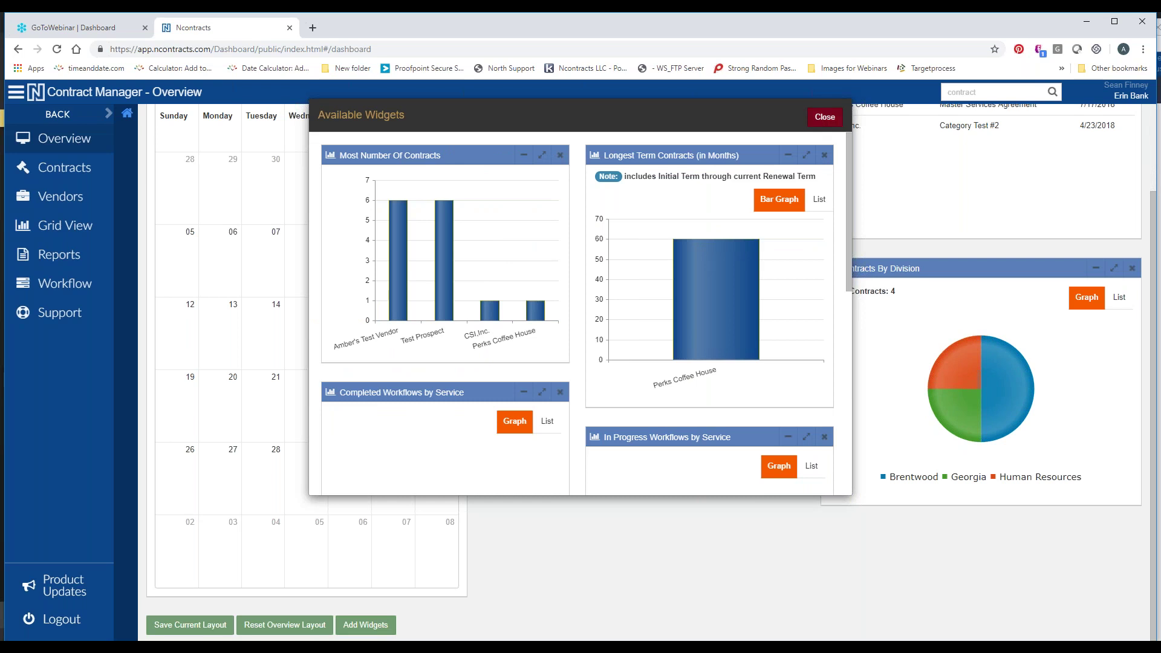
left_click(825, 117)
left_click_drag(886, 268, 668, 441)
left_click_drag(678, 512, 912, 339)
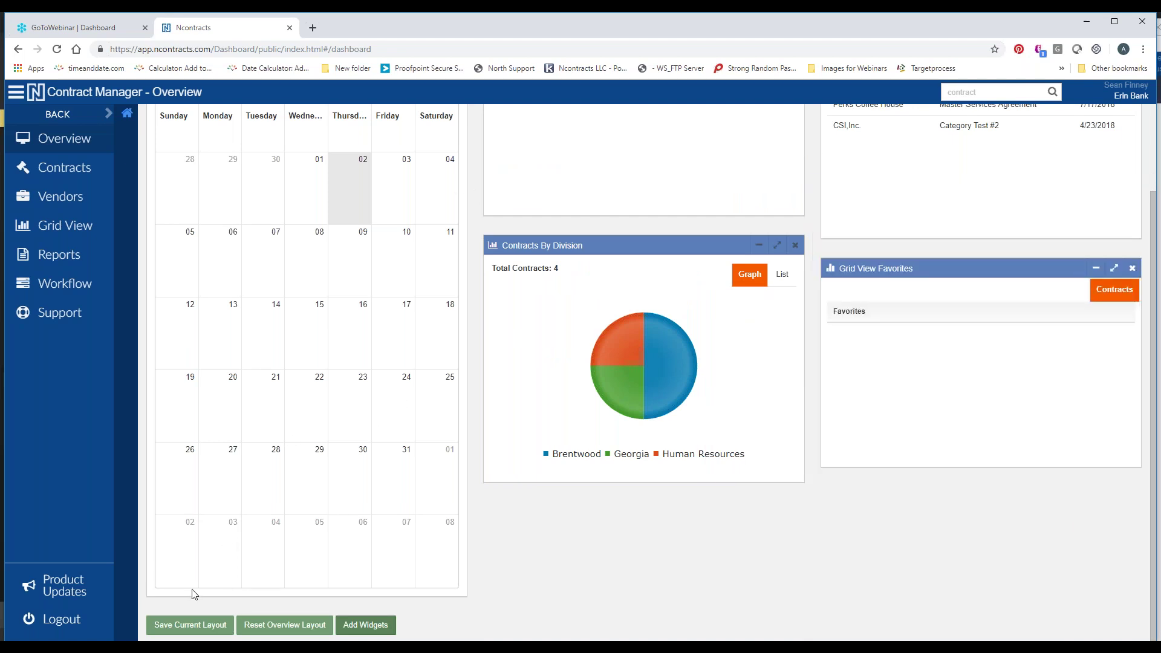
left_click(177, 626)
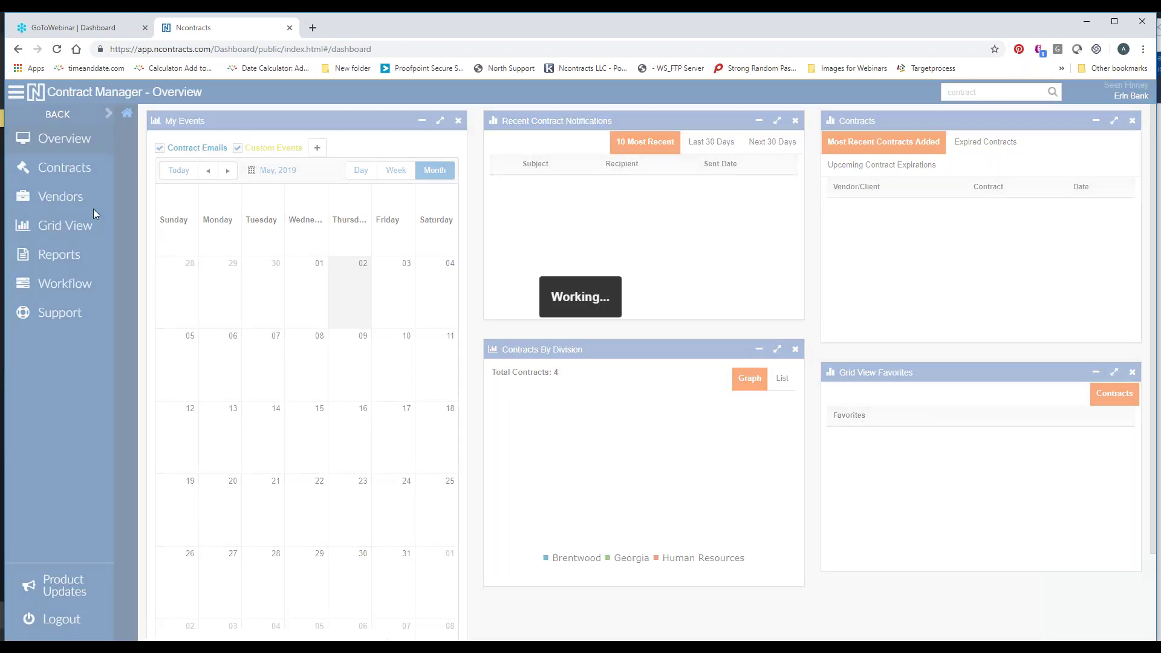
Open the Contracts list and check what the contract search can match on
left_click(80, 170)
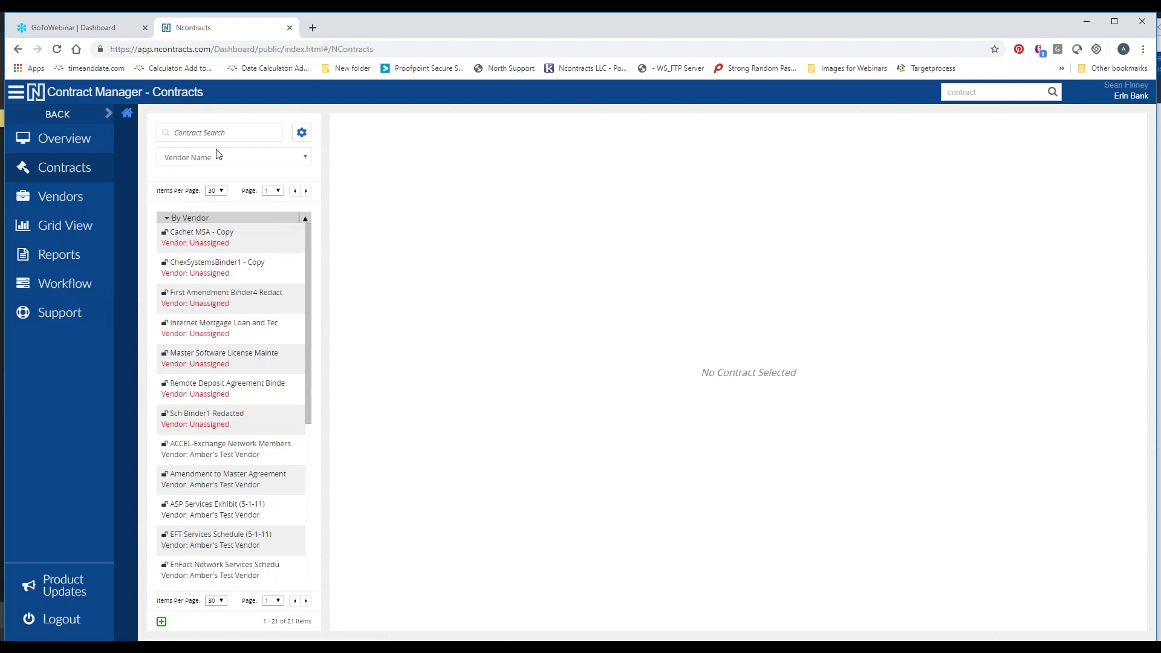
left_click(226, 159)
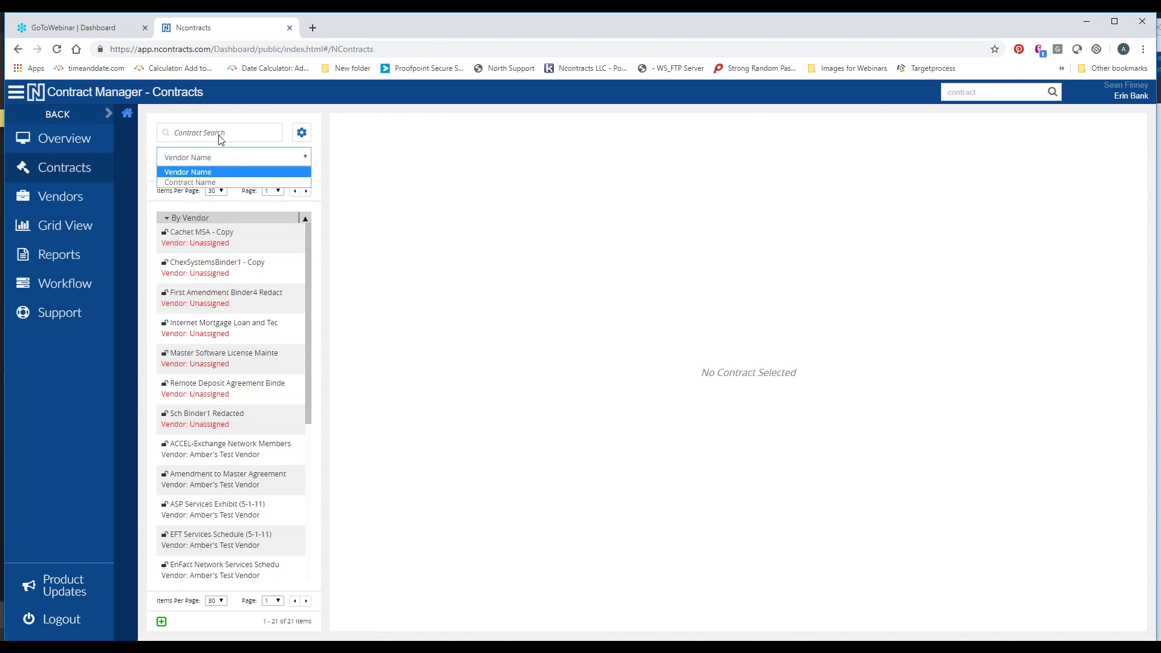
Regroup the contract list from By Vendor to By Upload Date, then begin a new contract upload
left_click(185, 133)
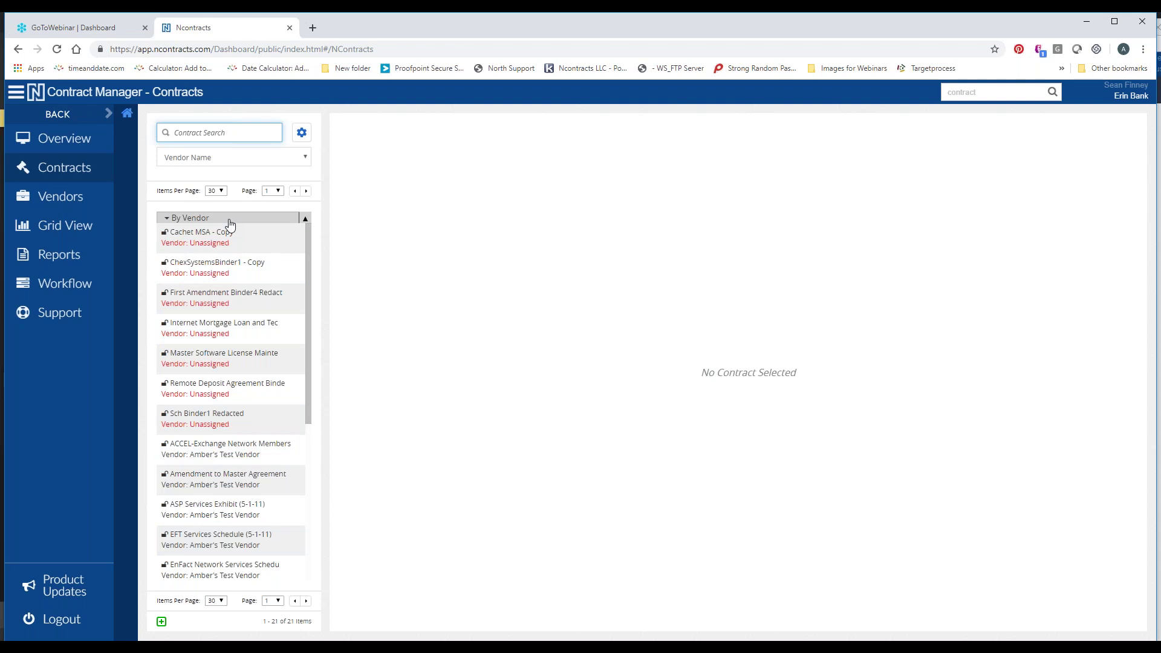
left_click(231, 221)
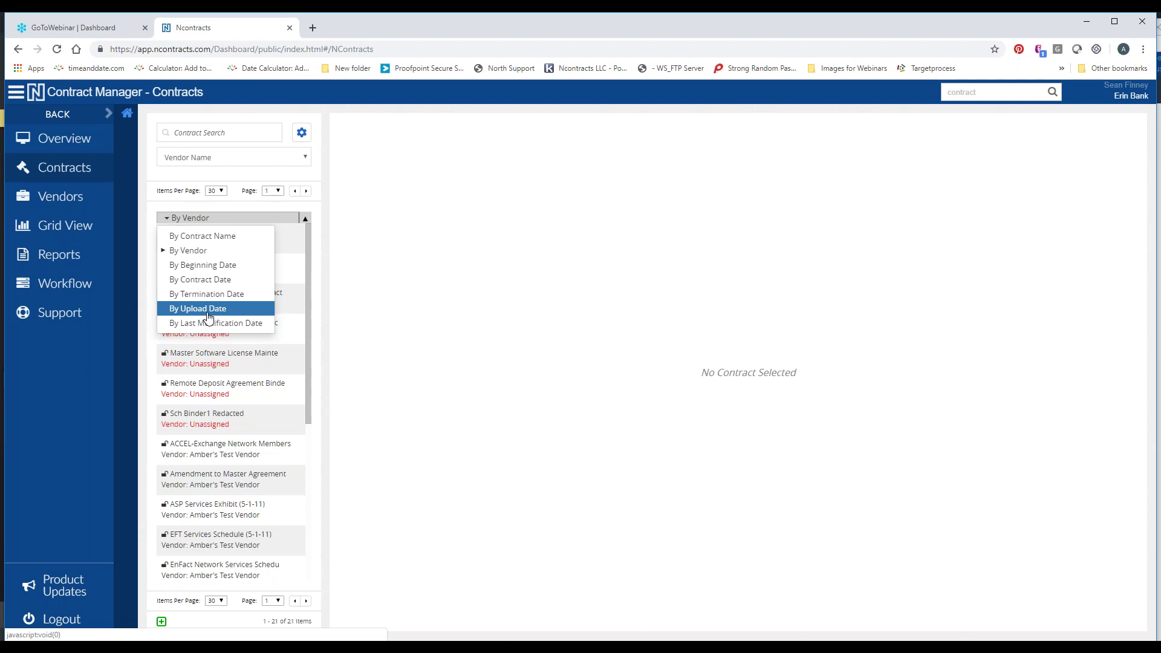
left_click(208, 309)
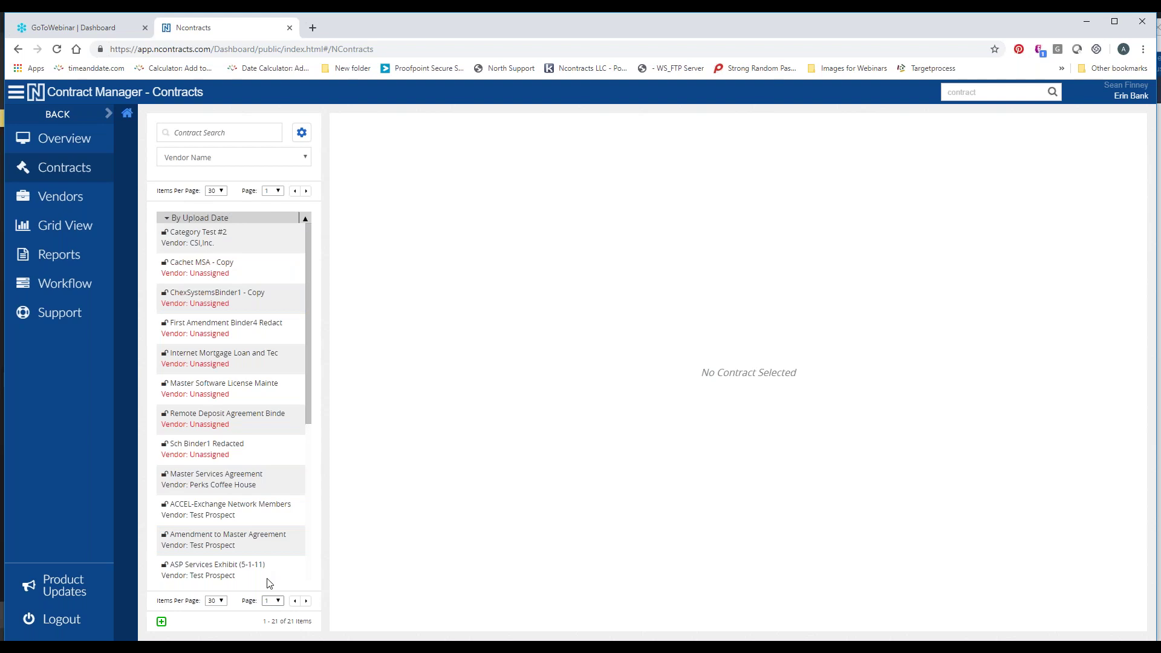
scroll(280, 542, "down", 2)
scroll(261, 518, "down", 7)
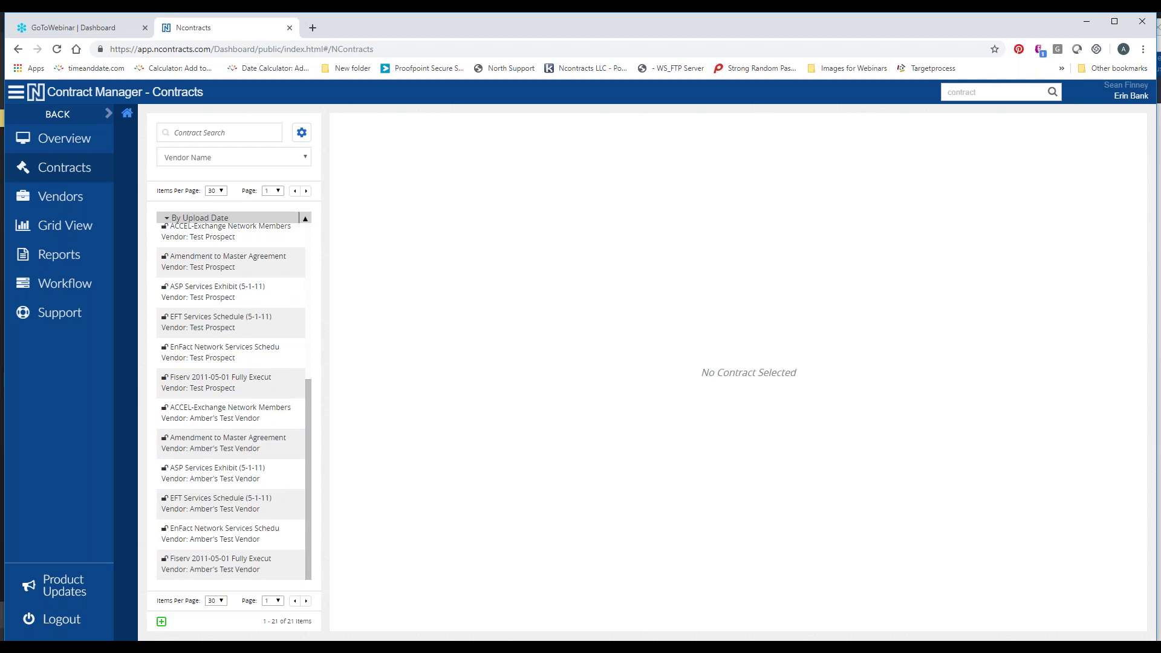
left_click(161, 623)
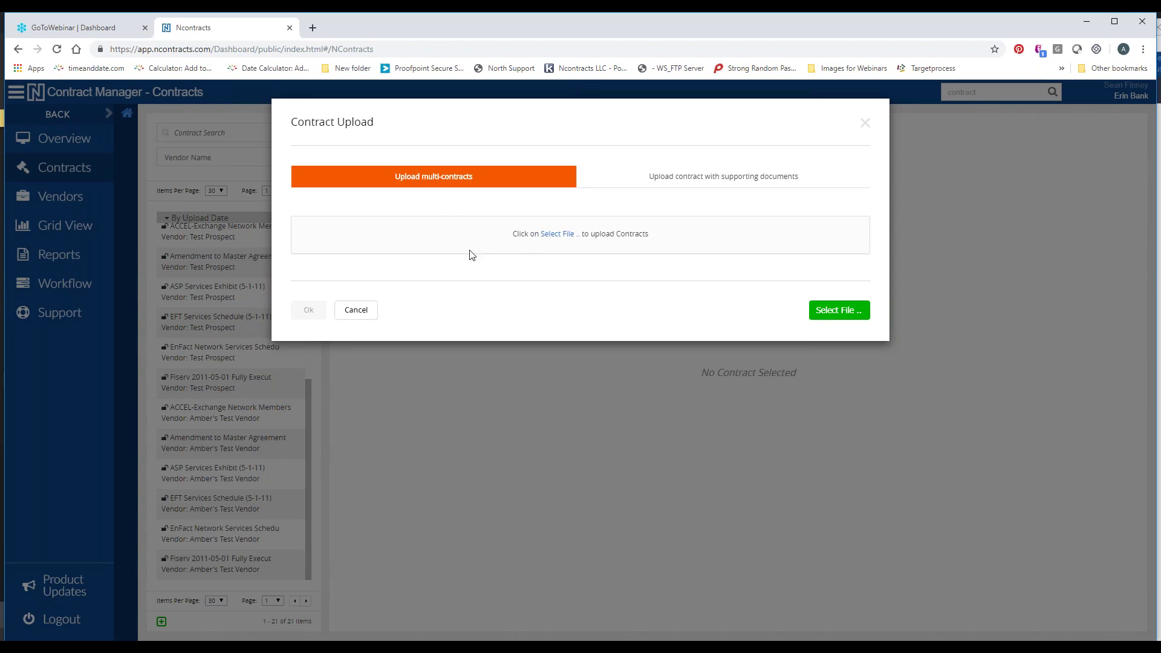
Attach the Sample Contract-Agreement for Service file from the Samples for Clients folder
left_click(550, 242)
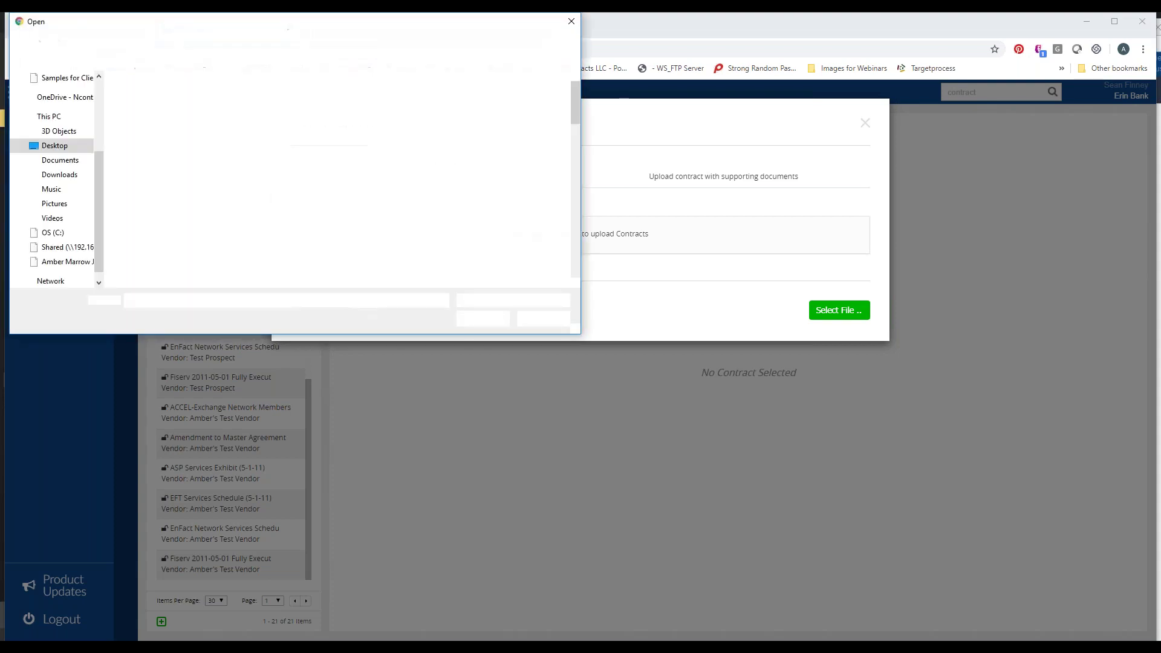
left_click(66, 92)
scroll(287, 266, "down", 1)
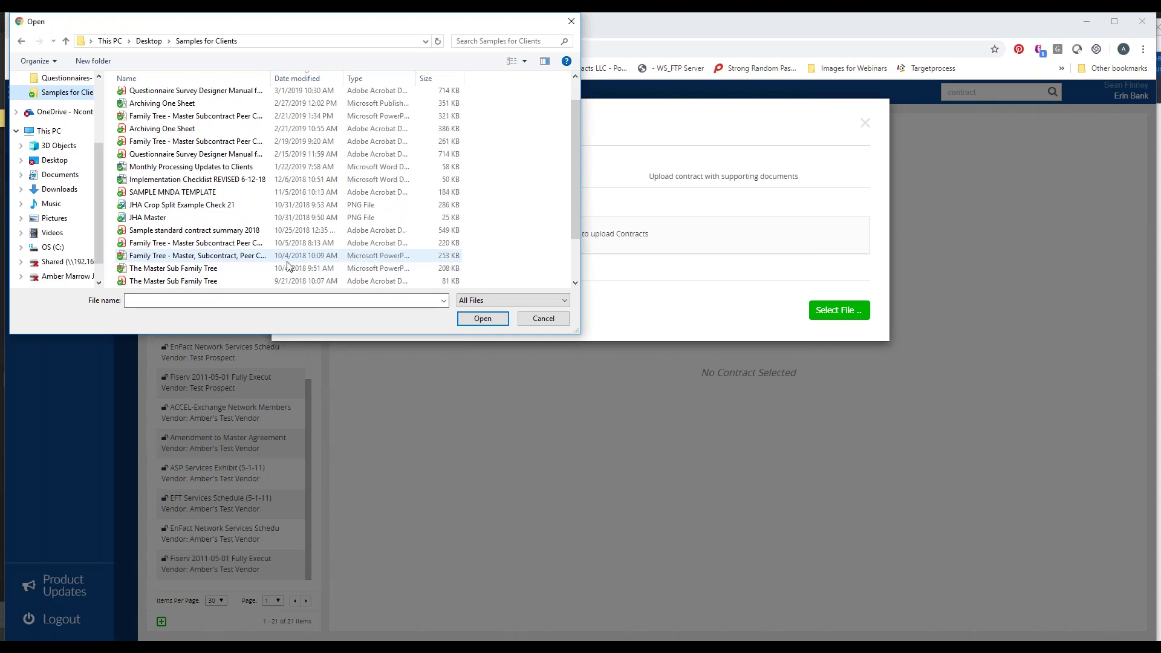
scroll(266, 272, "down", 2)
left_click(244, 270)
double_click(244, 275)
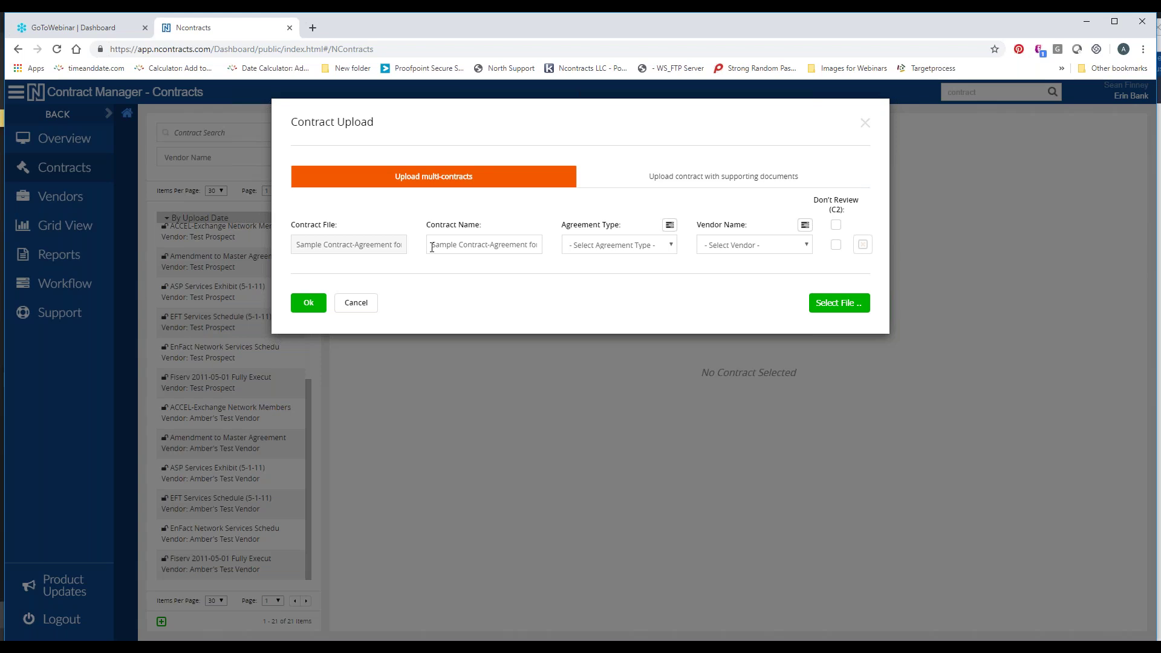
Set the agreement type to Vendor Agreements, then switch to the Ncontracts home dashboard window
left_click(599, 248)
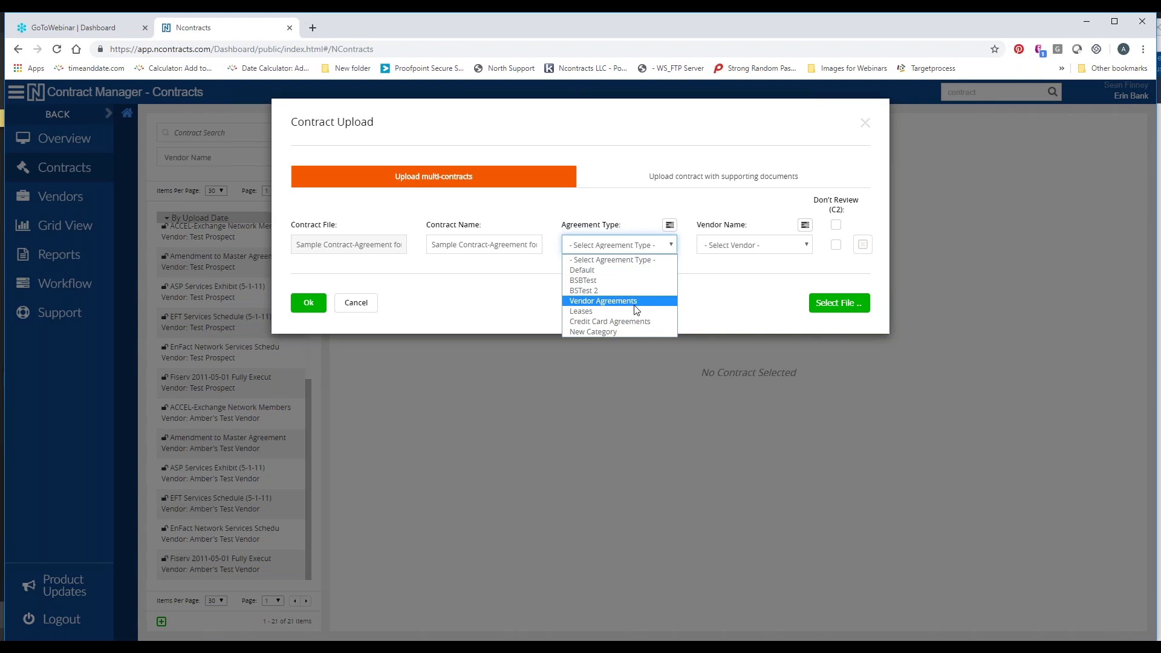
left_click(598, 303)
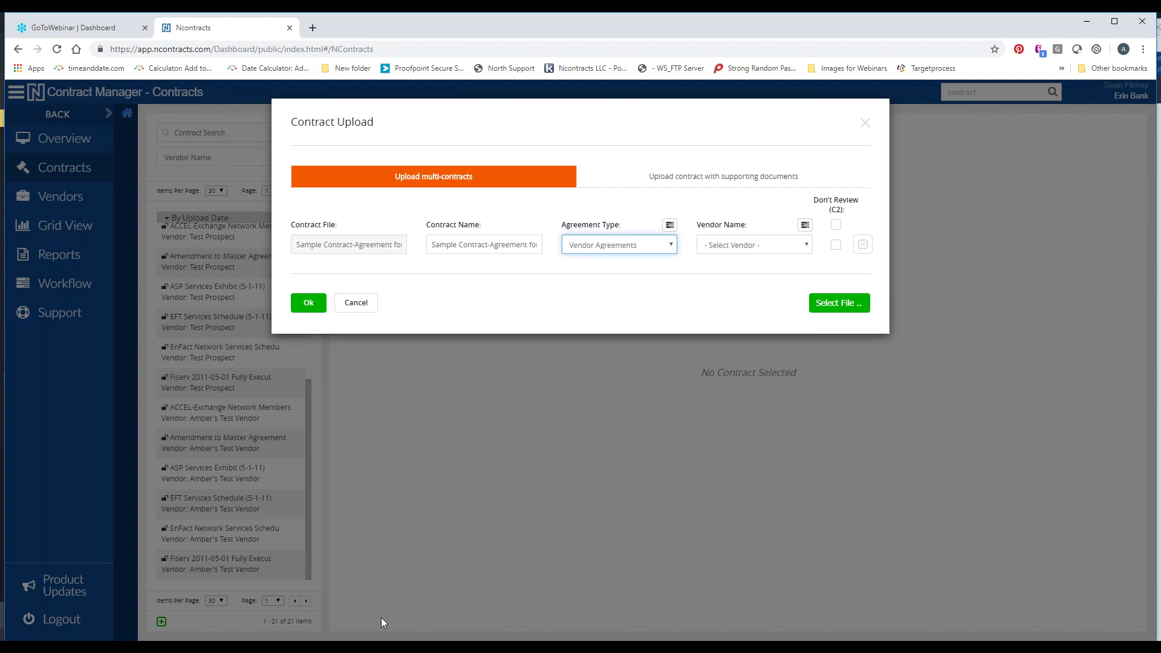
mouse_move(372, 645)
left_click(412, 613)
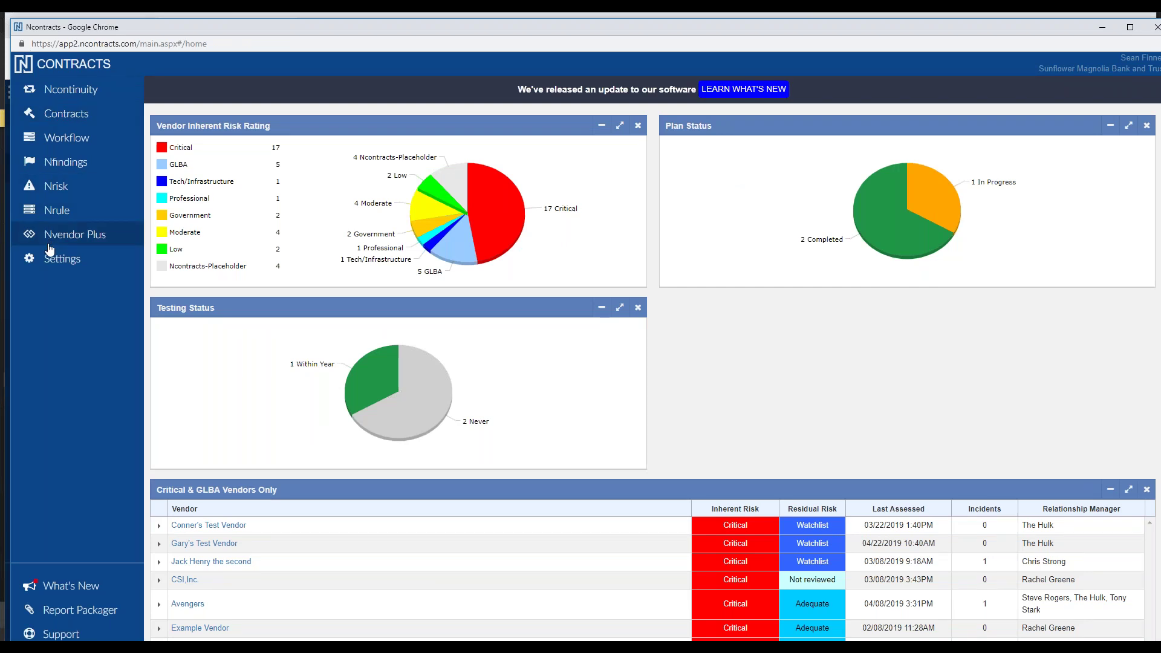
Open the Nvendor Plus module to load its Overview dashboard
left_click(88, 242)
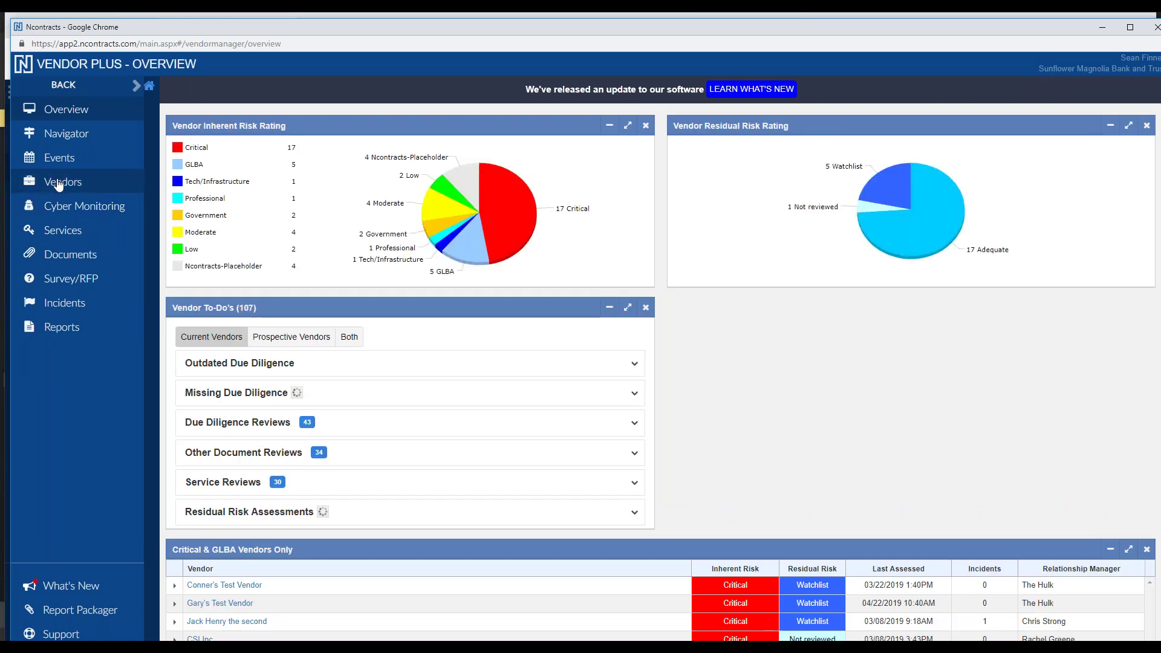
Open the Vendors list, show vendors of every status, and select ADP
left_click(58, 183)
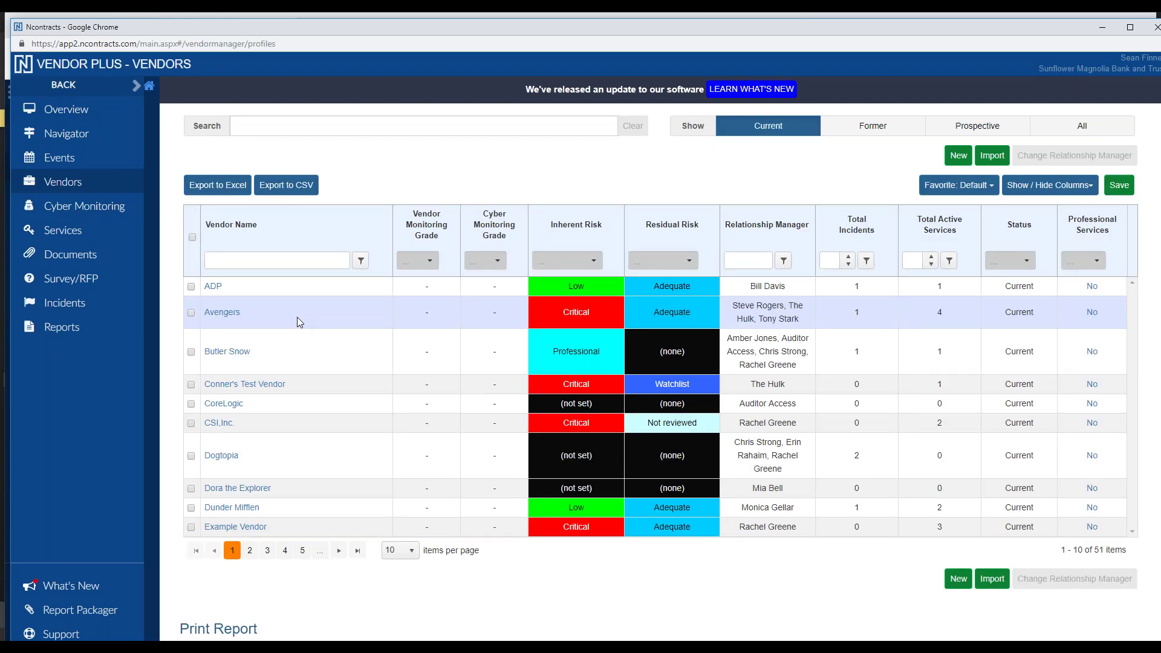
left_click(1096, 130)
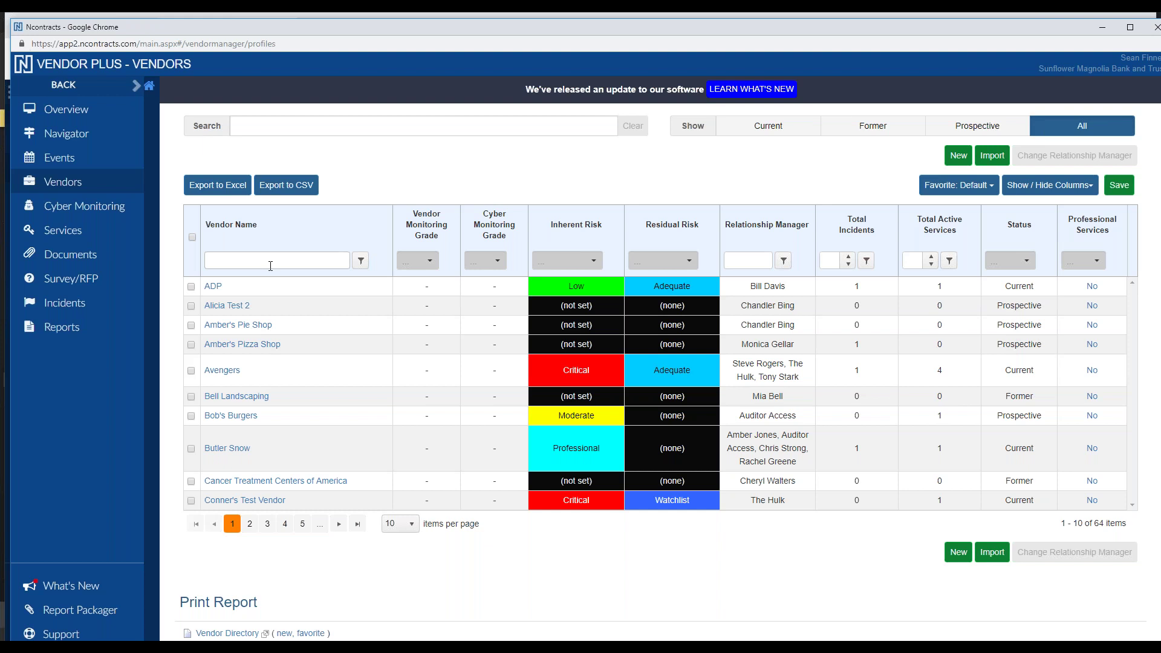
left_click(219, 291)
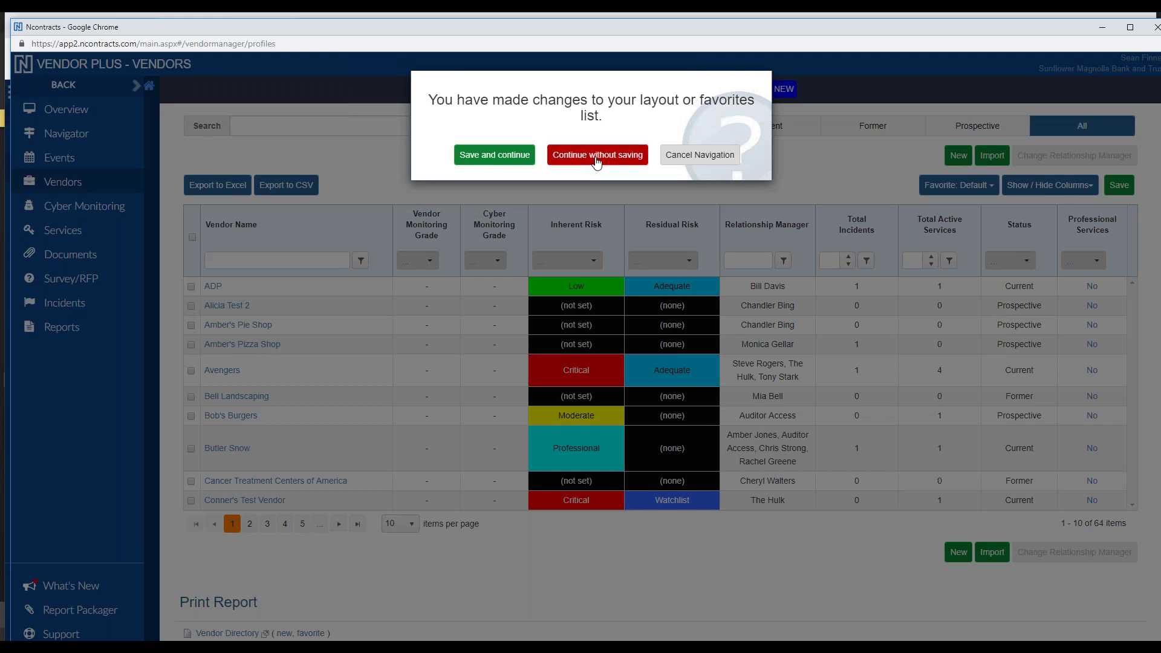
Discard the unsaved vendor list layout changes and put the ADP profile into edit mode
left_click(597, 156)
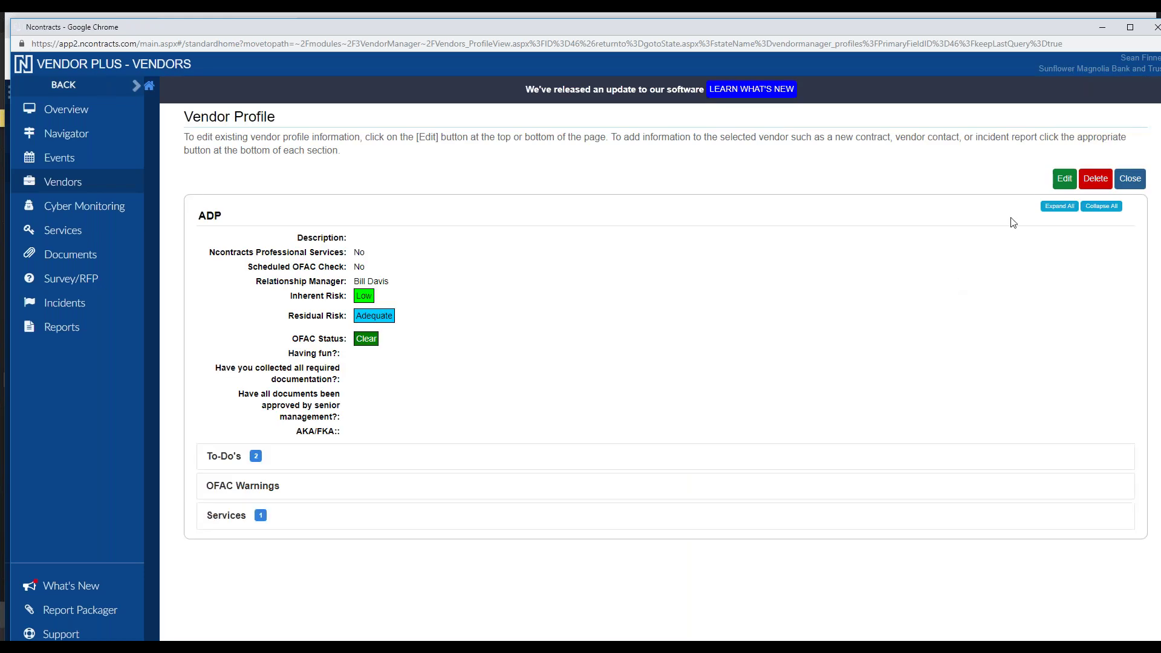
left_click(1054, 178)
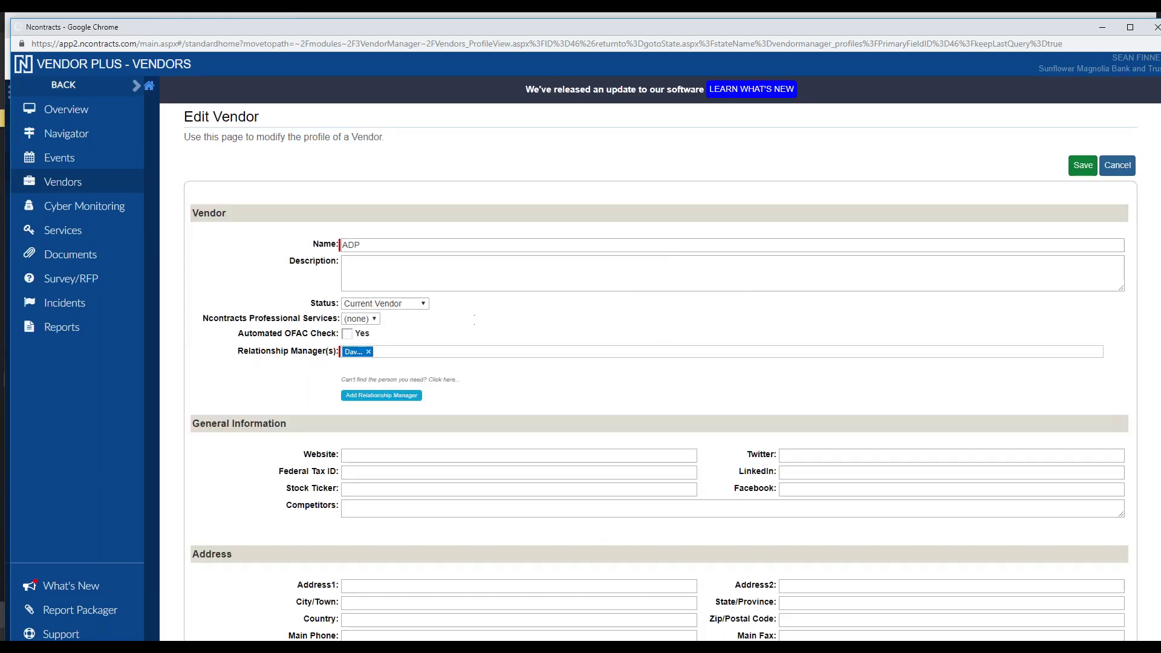
Keep ADP's status as Current Vendor, cancel the edit, and close the profile
left_click(426, 305)
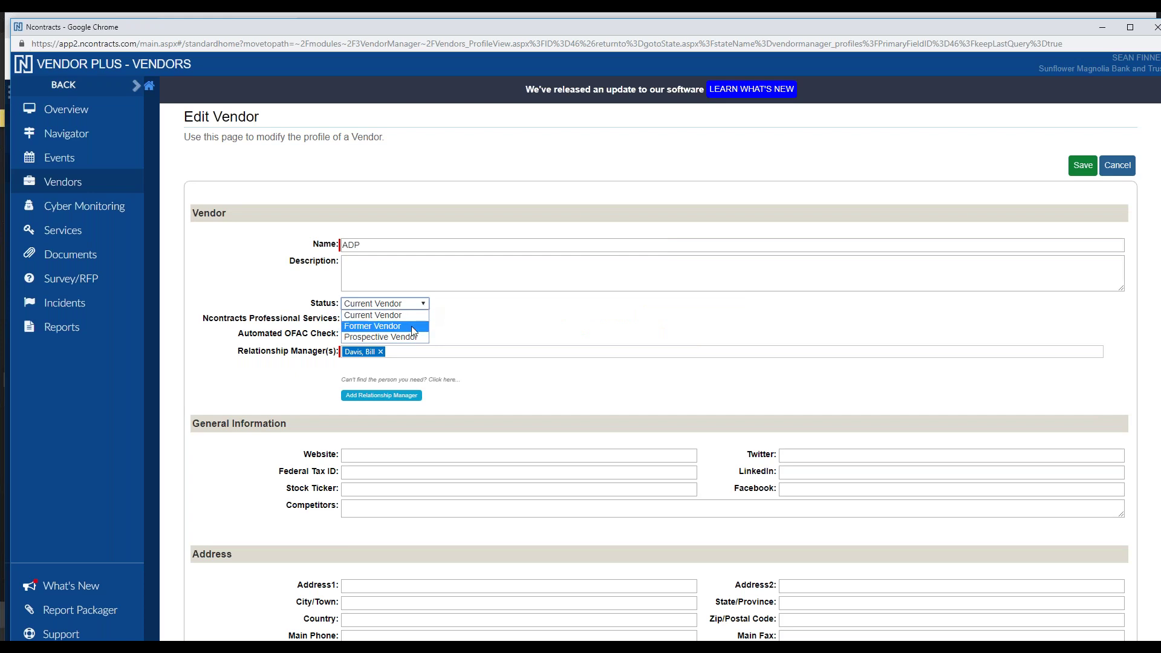
left_click(417, 315)
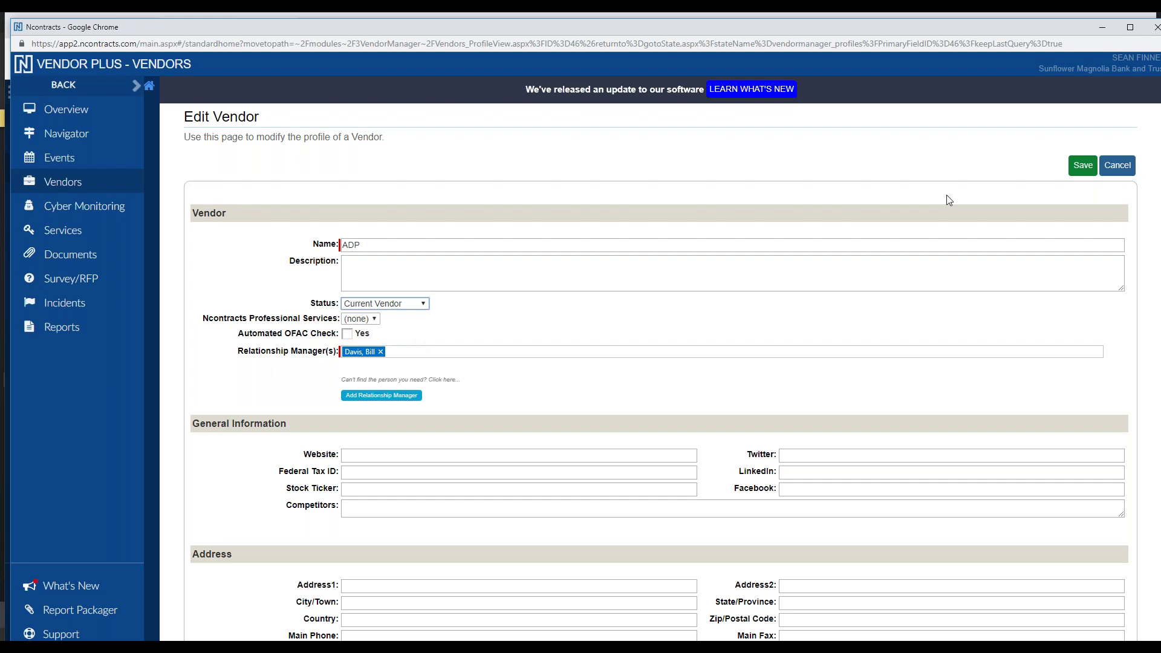
left_click(1114, 167)
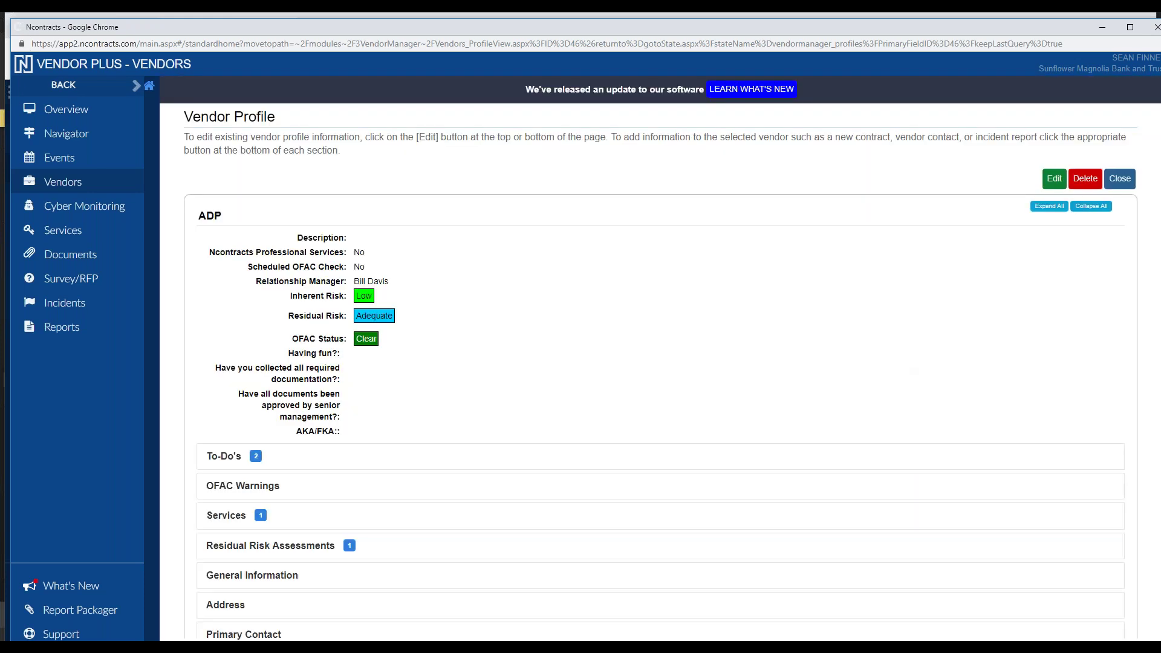
left_click(1119, 181)
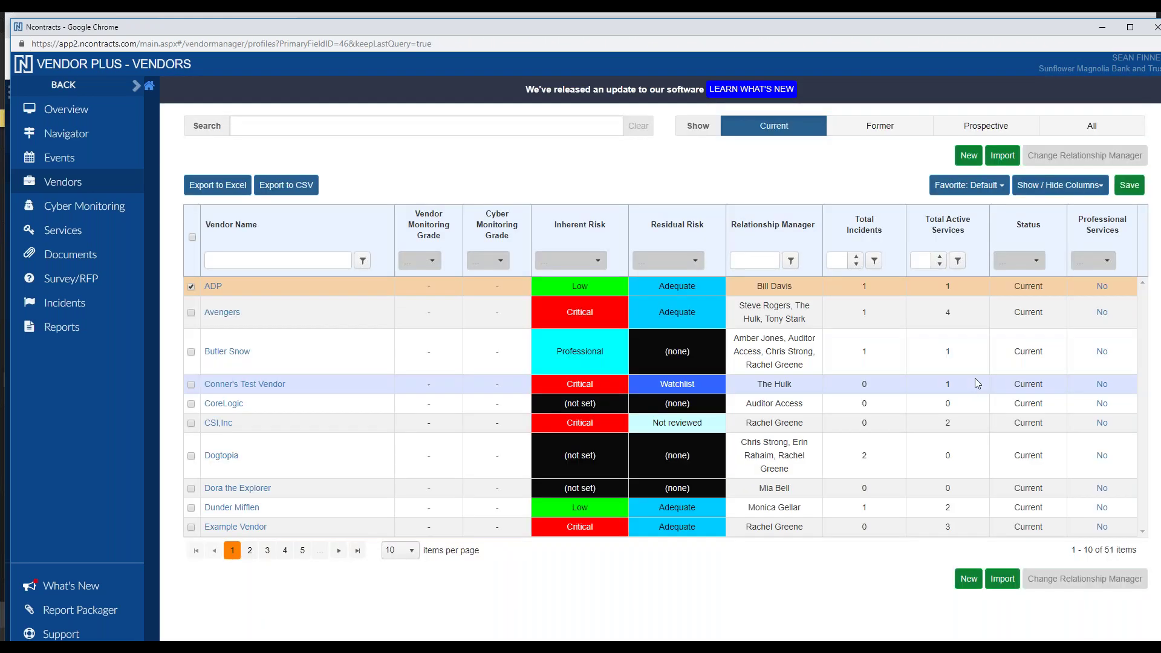
Start a new vendor named Webinar-Test with a relationship manager and Having fun? set to YES
left_click(958, 156)
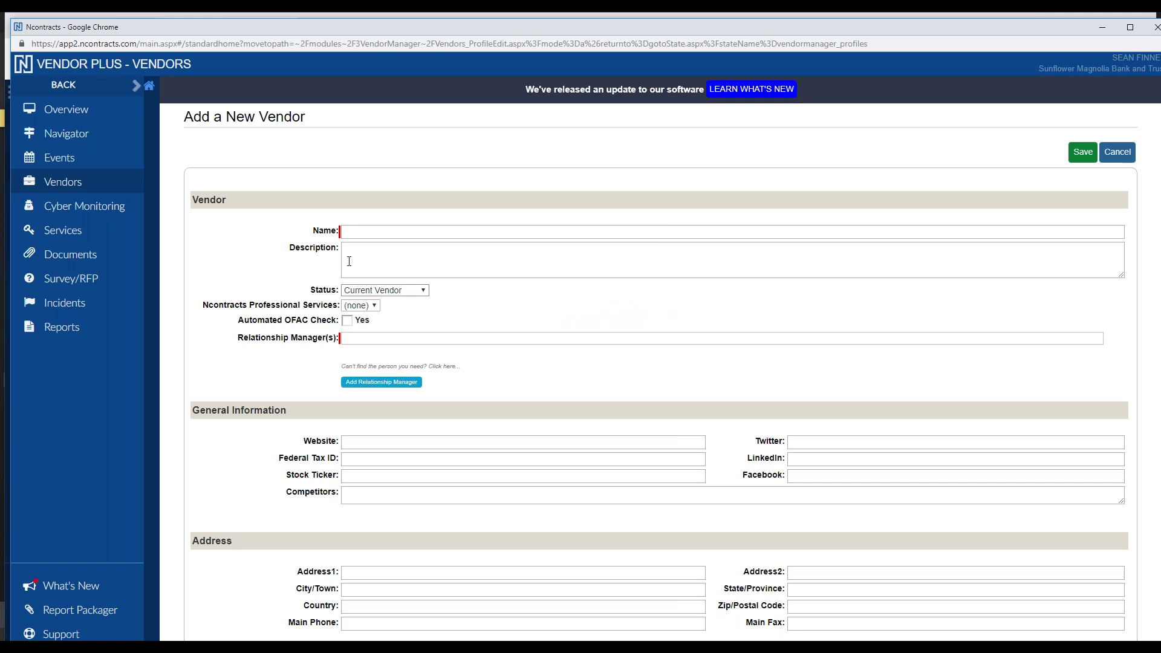
left_click(371, 236)
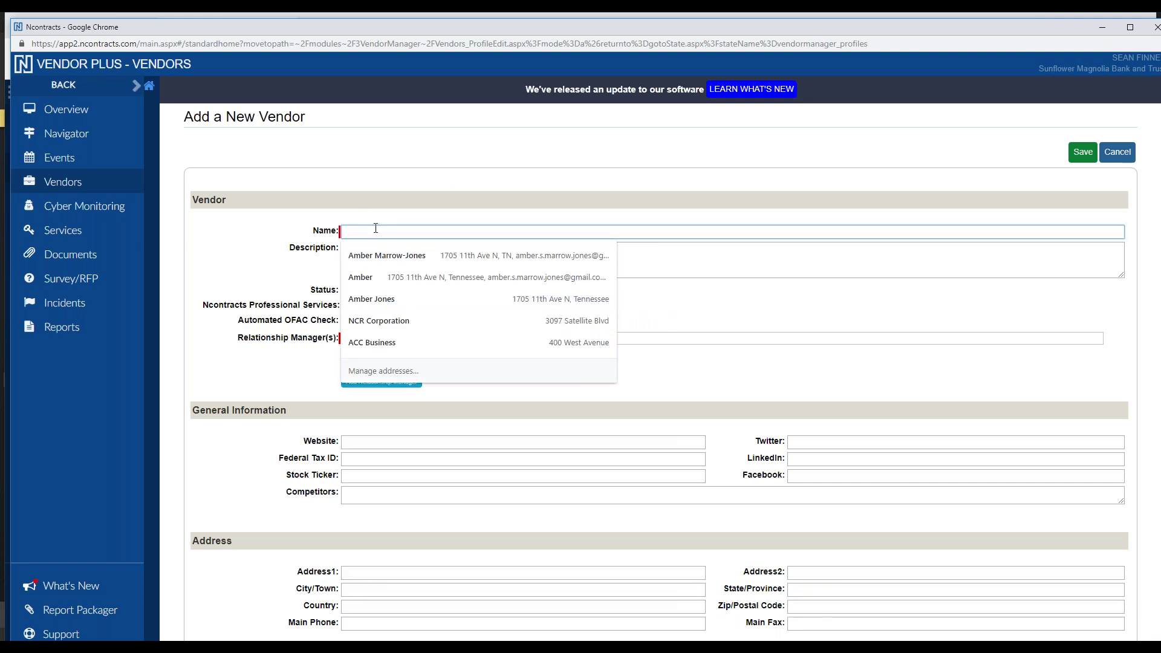
type("Webinar-T")
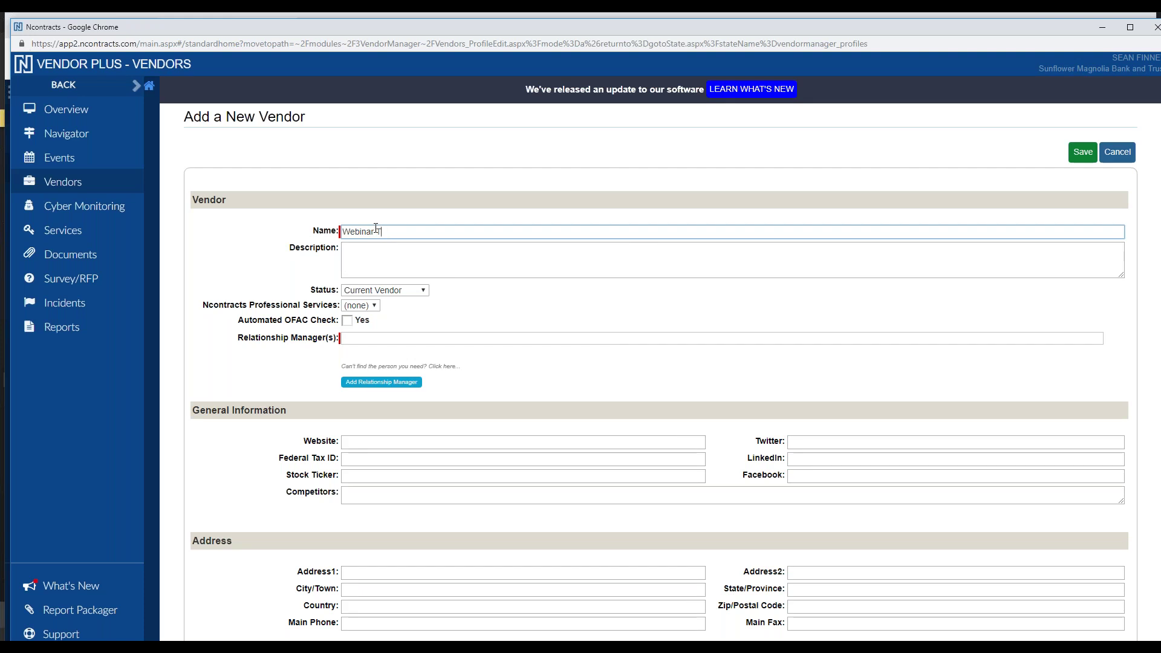
type("est")
left_click(376, 338)
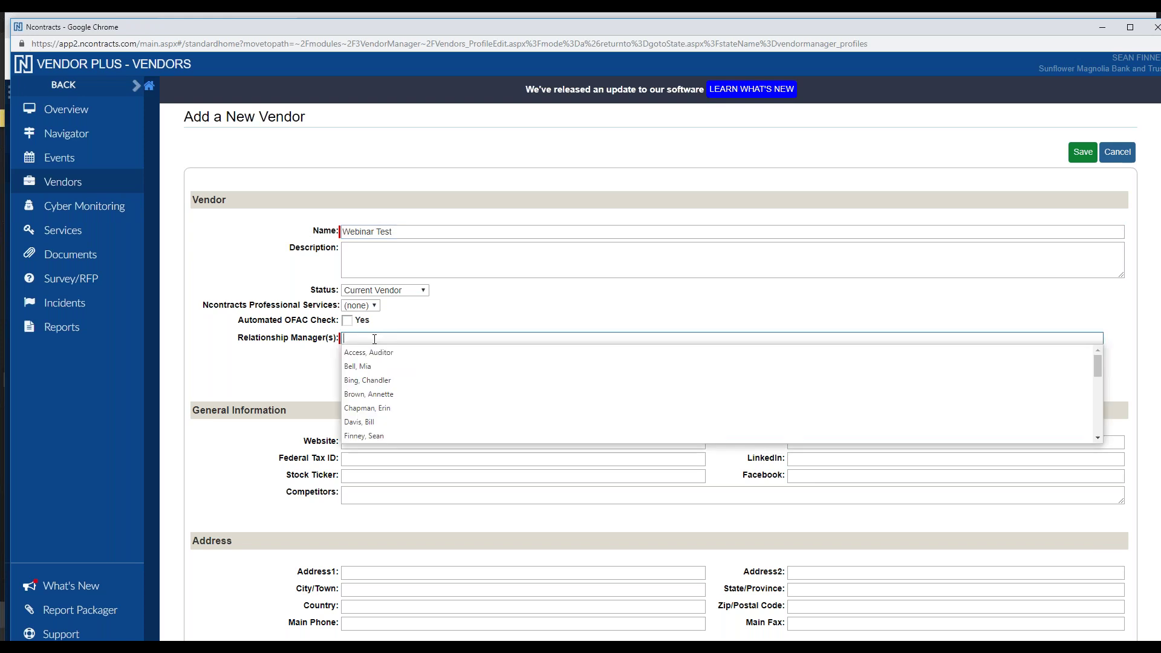
left_click(377, 381)
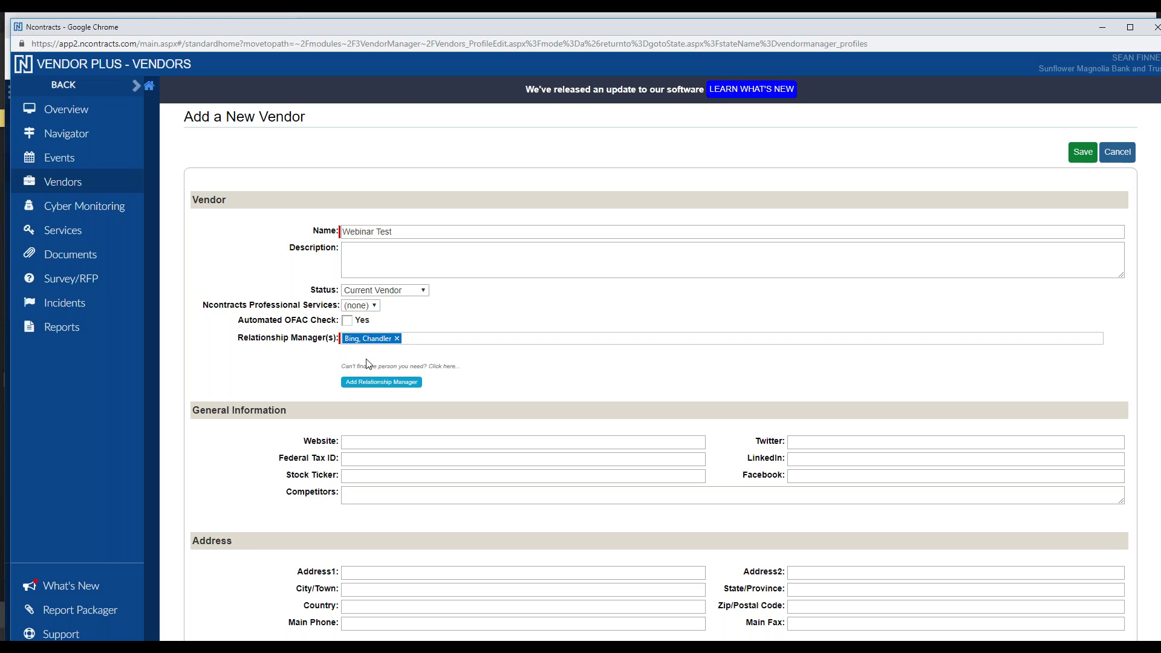
scroll(371, 358, "down", 5)
left_click(351, 584)
scroll(422, 453, "down", 2)
scroll(422, 453, "up", 1)
scroll(989, 295, "up", 7)
Save the vendor, answer the relationship manager notification, and skip adding a service
left_click(1079, 151)
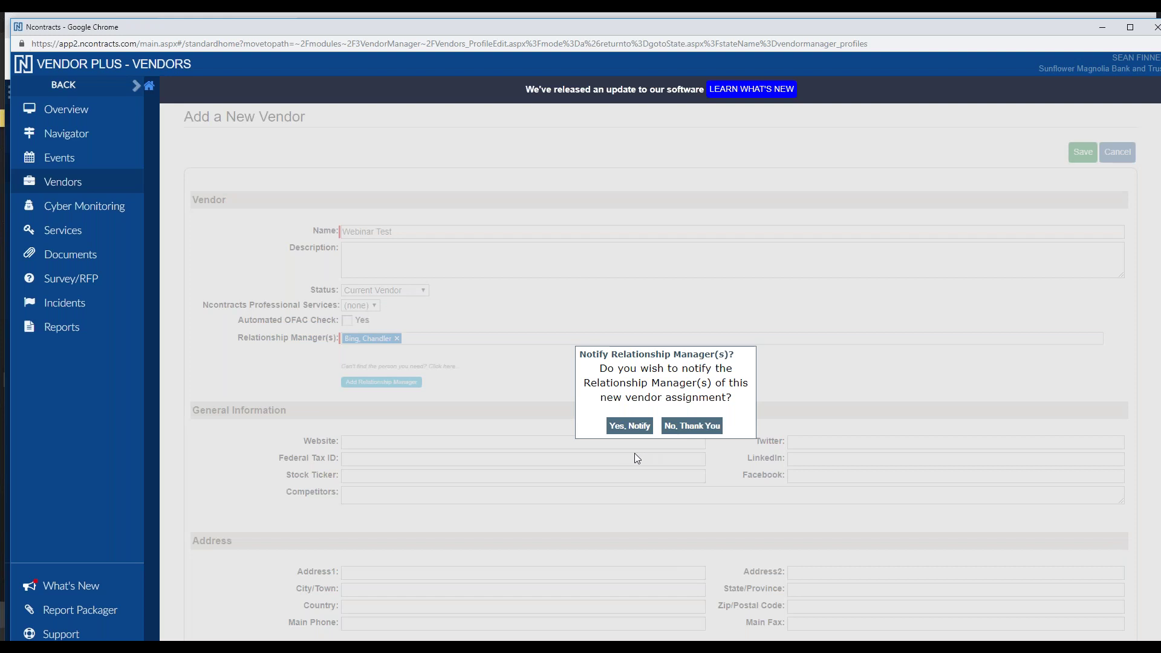
left_click(711, 426)
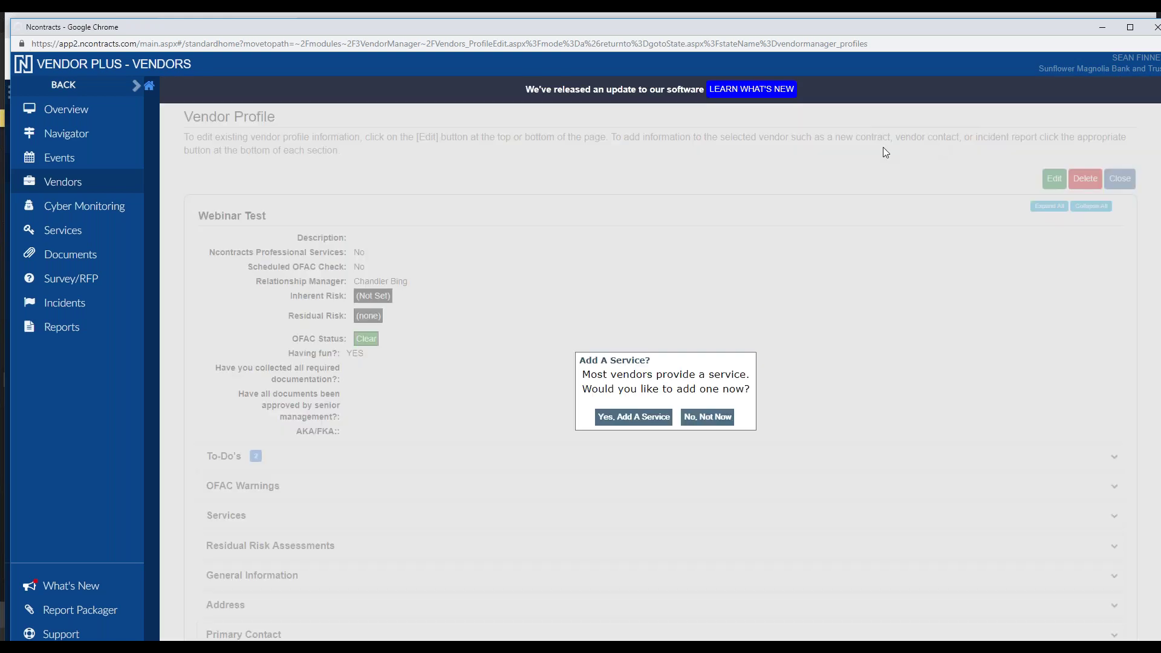
left_click(702, 417)
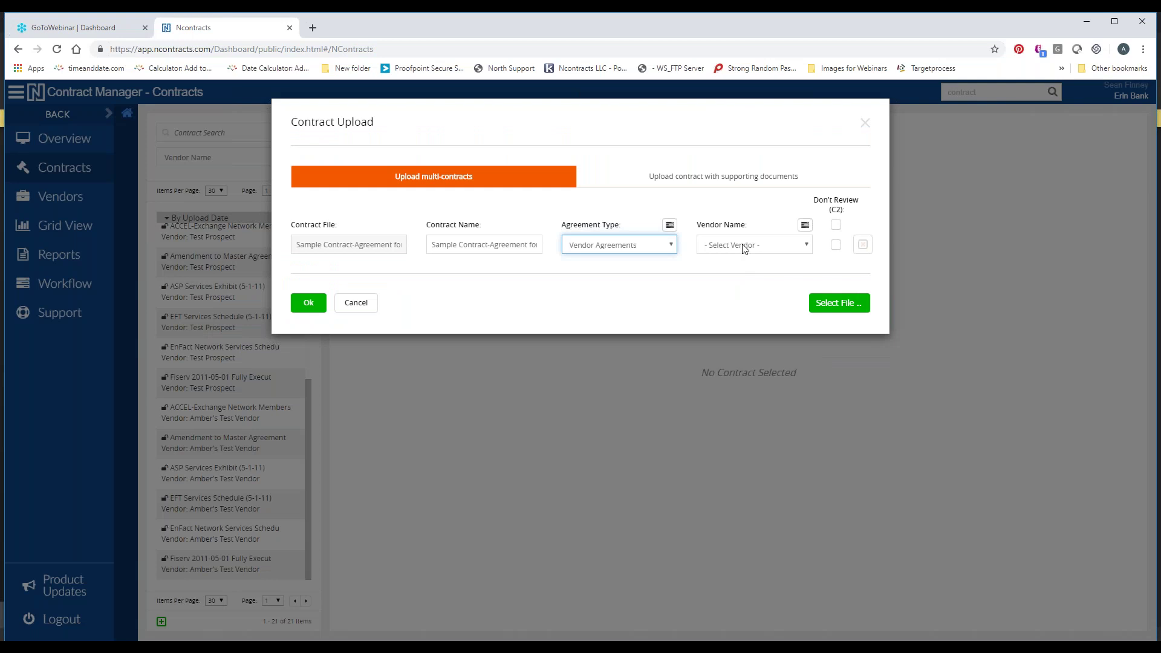
left_click(743, 245)
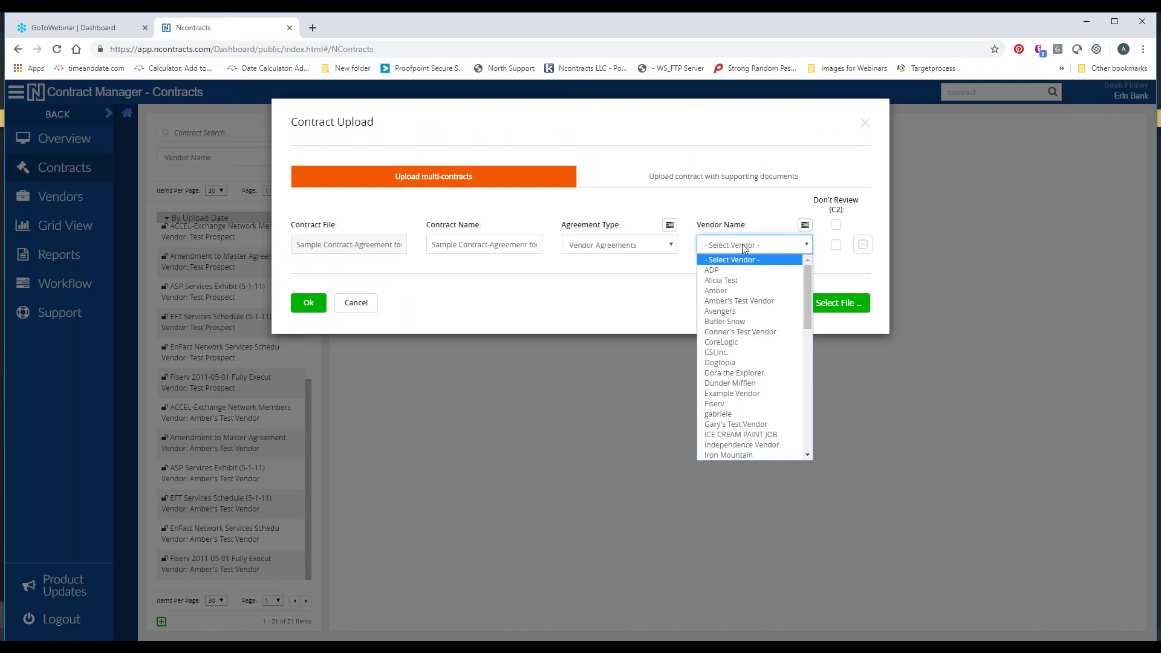
Assign Amber's Test Vendor, keep Vendor Agreements as the agreement type, and upload the sample contract
left_click(735, 301)
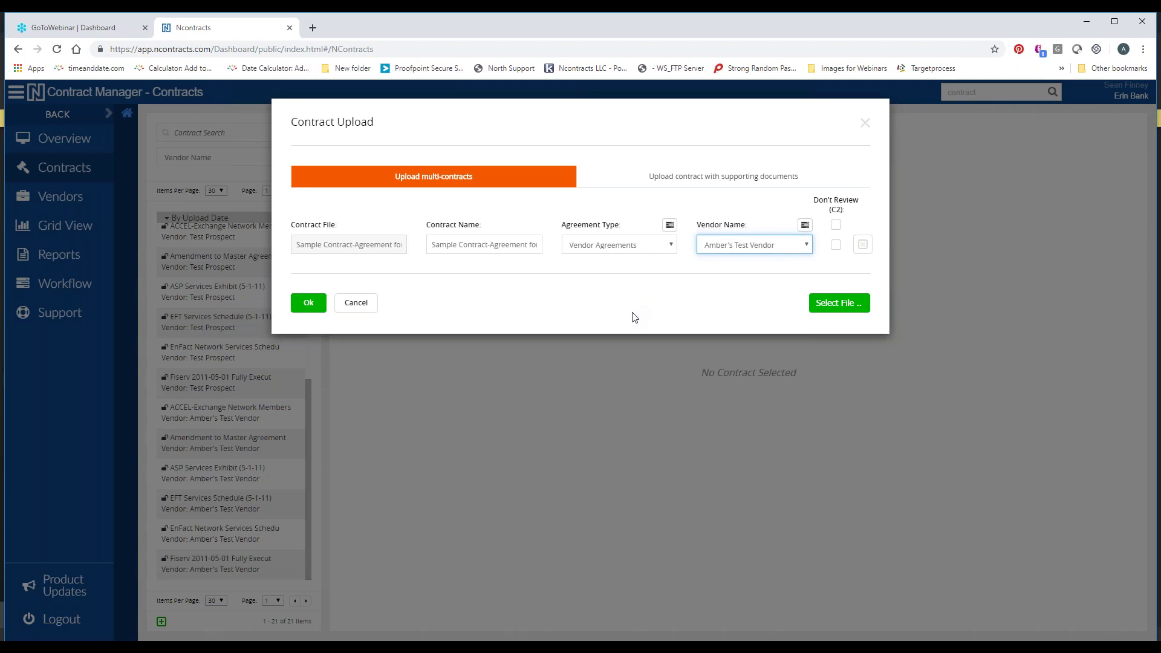
left_click(668, 239)
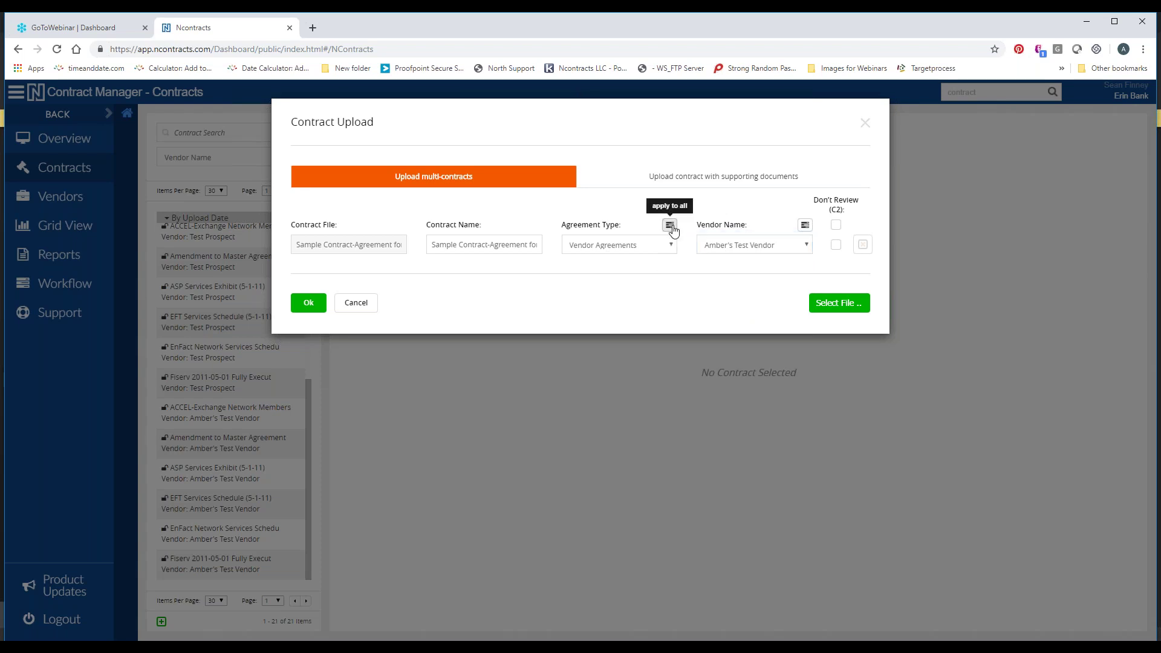
left_click(733, 225)
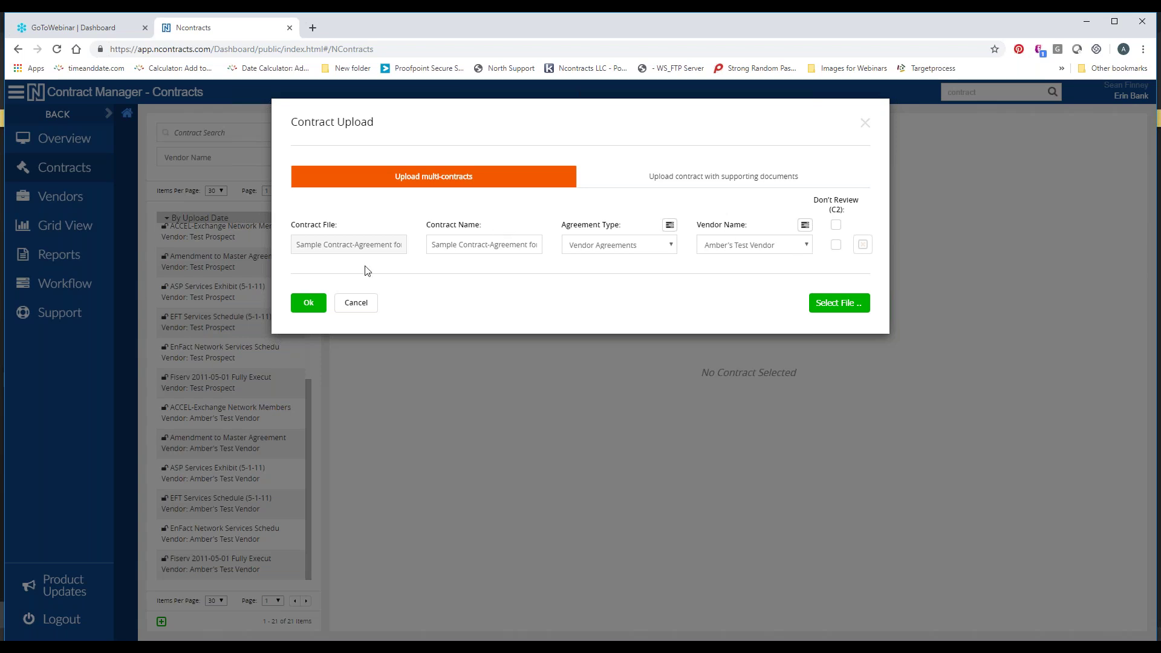
left_click(303, 305)
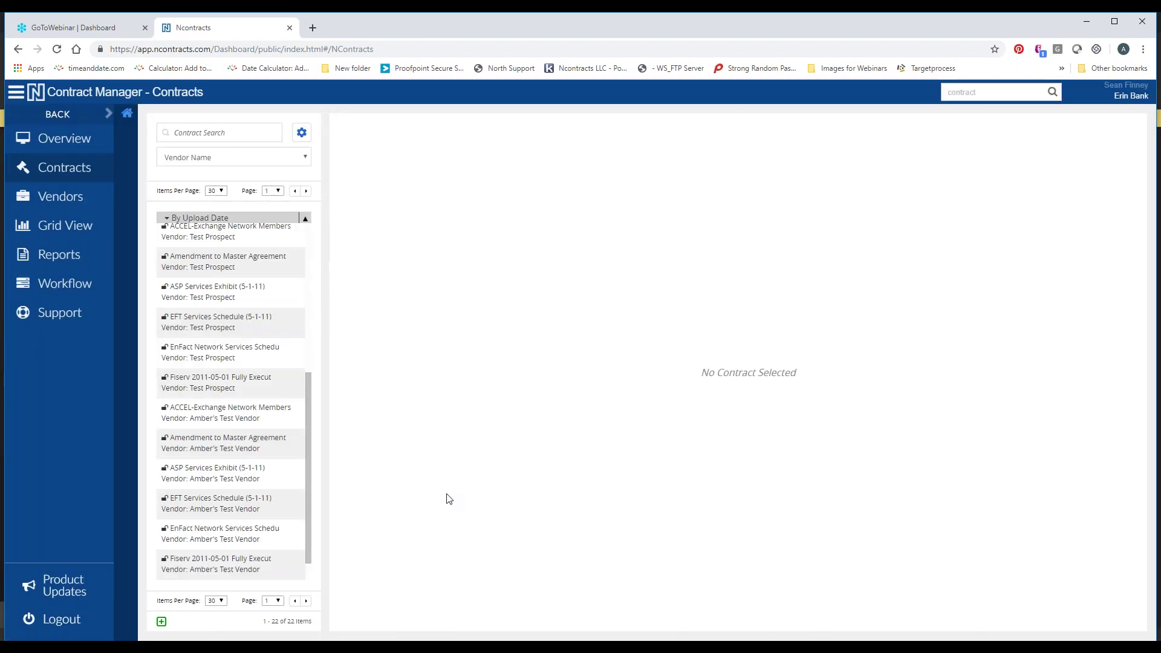
Open Sample Contract-Agreement for Service (9-5-18) from the list and expand its Primary Purpose section
left_click(252, 233)
scroll(242, 459, "down", 1)
left_click(237, 569)
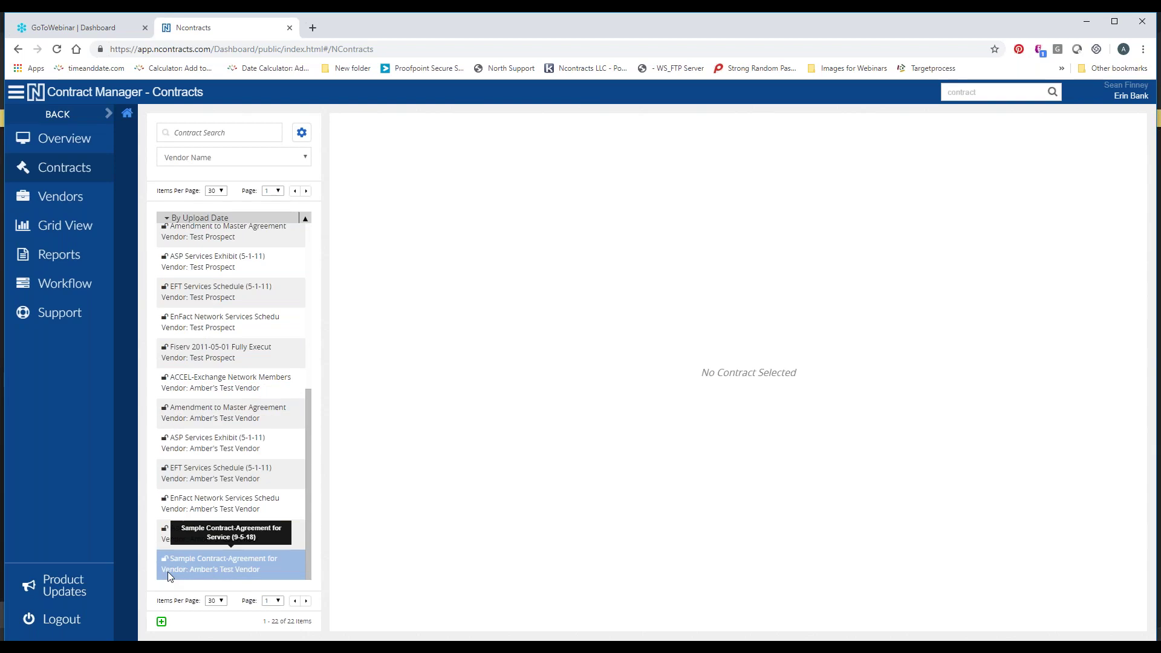
left_click(211, 571)
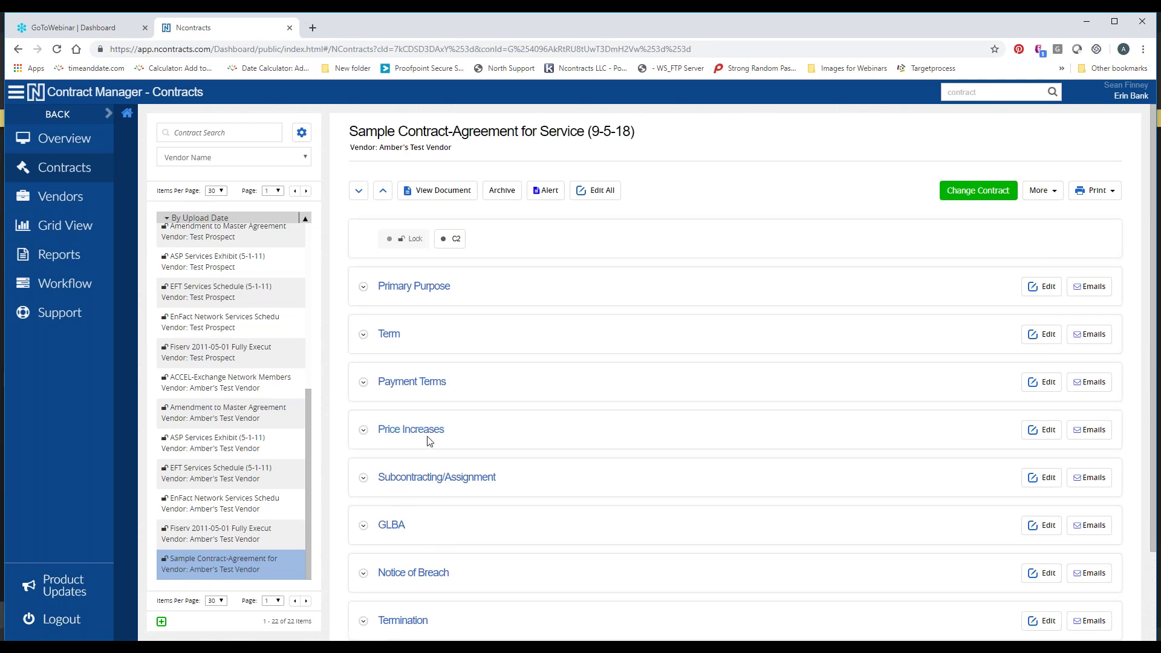
left_click(411, 286)
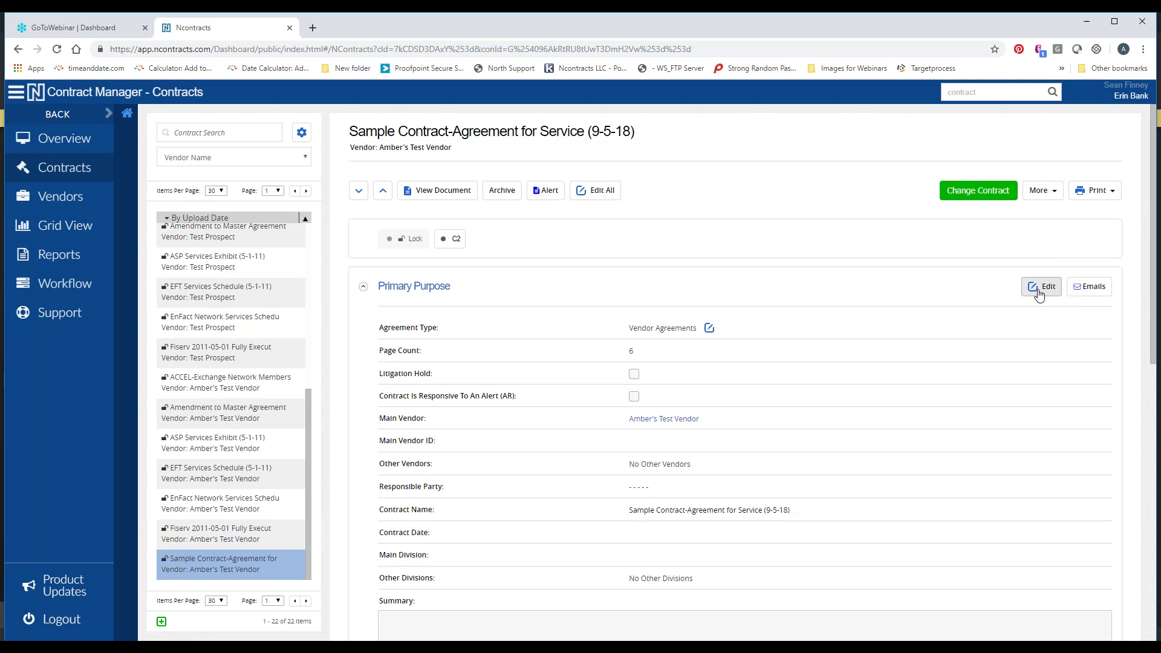
Edit Primary Purpose, keep Vendor Agreements as the agreement type, and bring up the Main Vendor list
left_click(1038, 293)
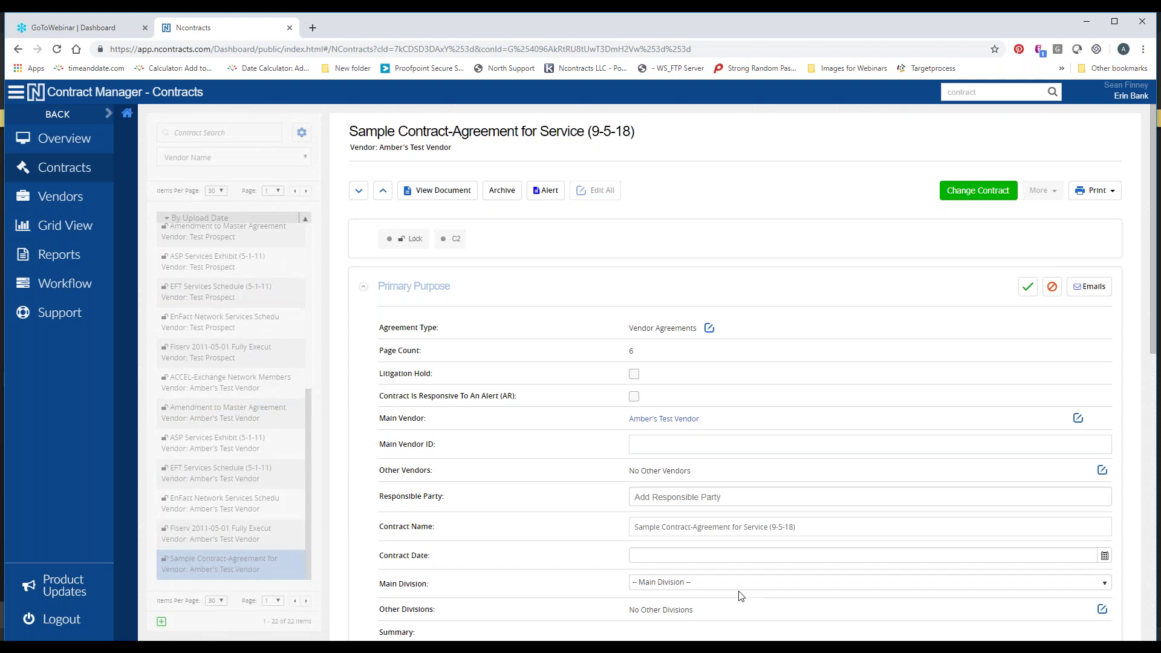
scroll(721, 511, "down", 1)
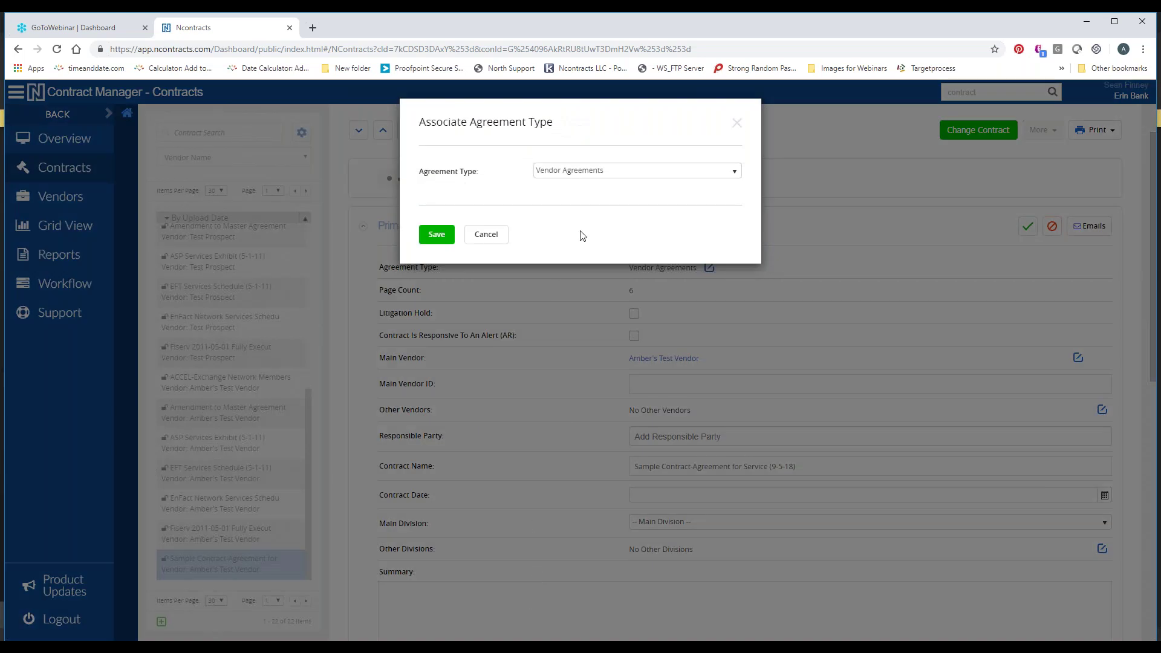
left_click(572, 171)
left_click(566, 145)
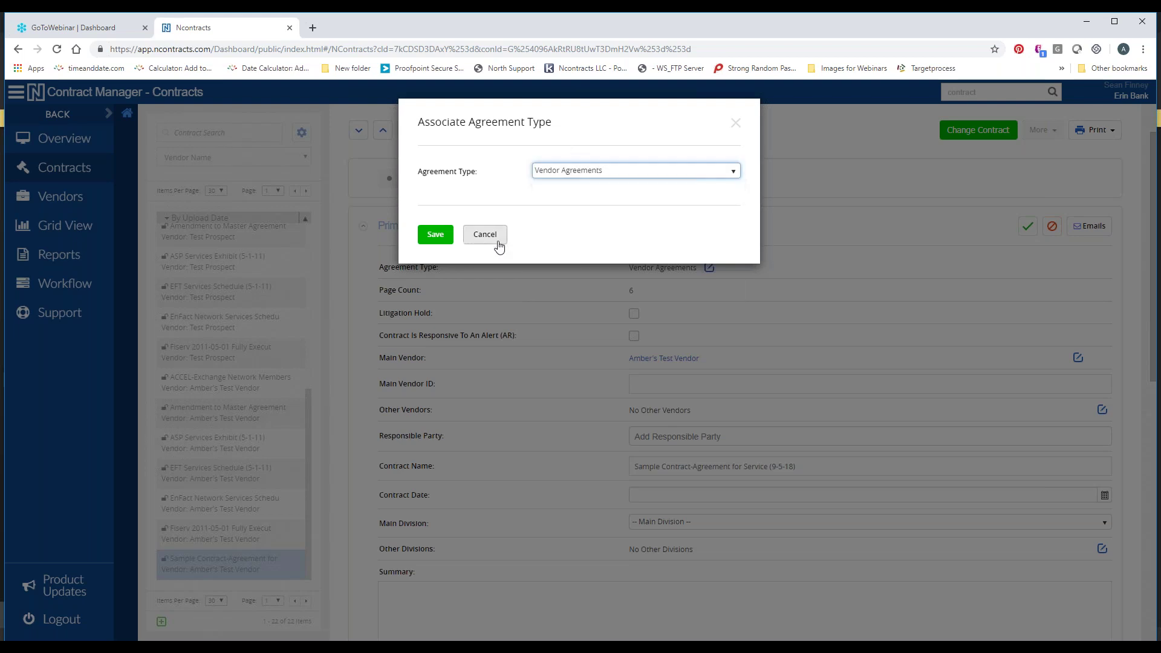
left_click(485, 236)
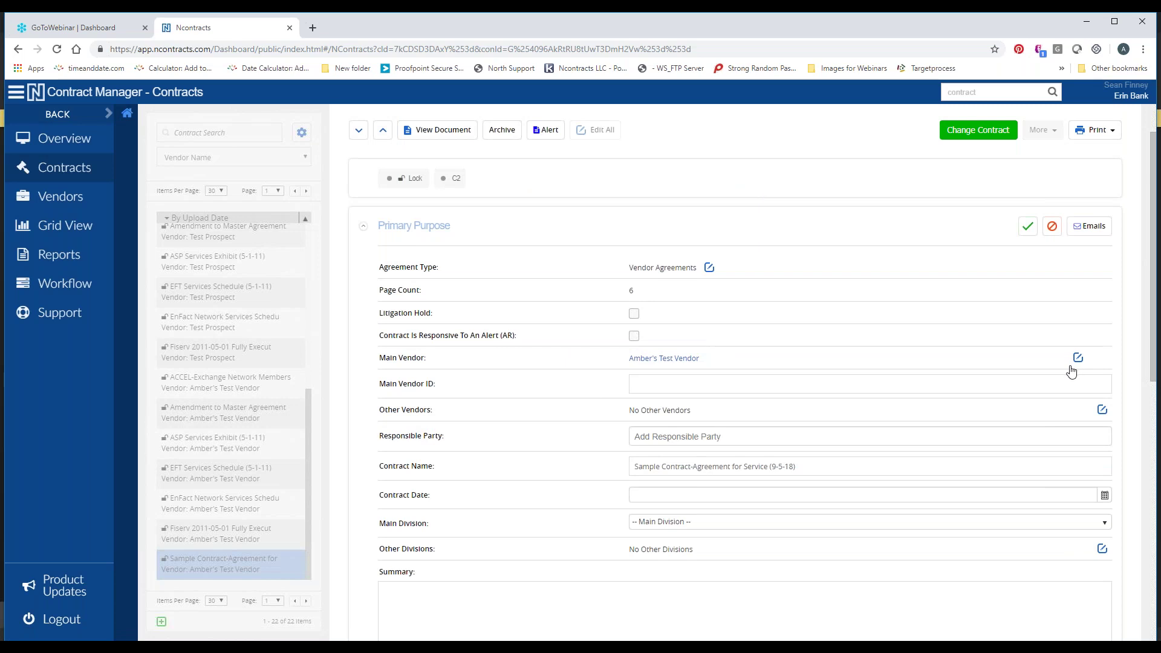
left_click(1077, 359)
scroll(589, 281, "down", 2)
scroll(590, 280, "up", 2)
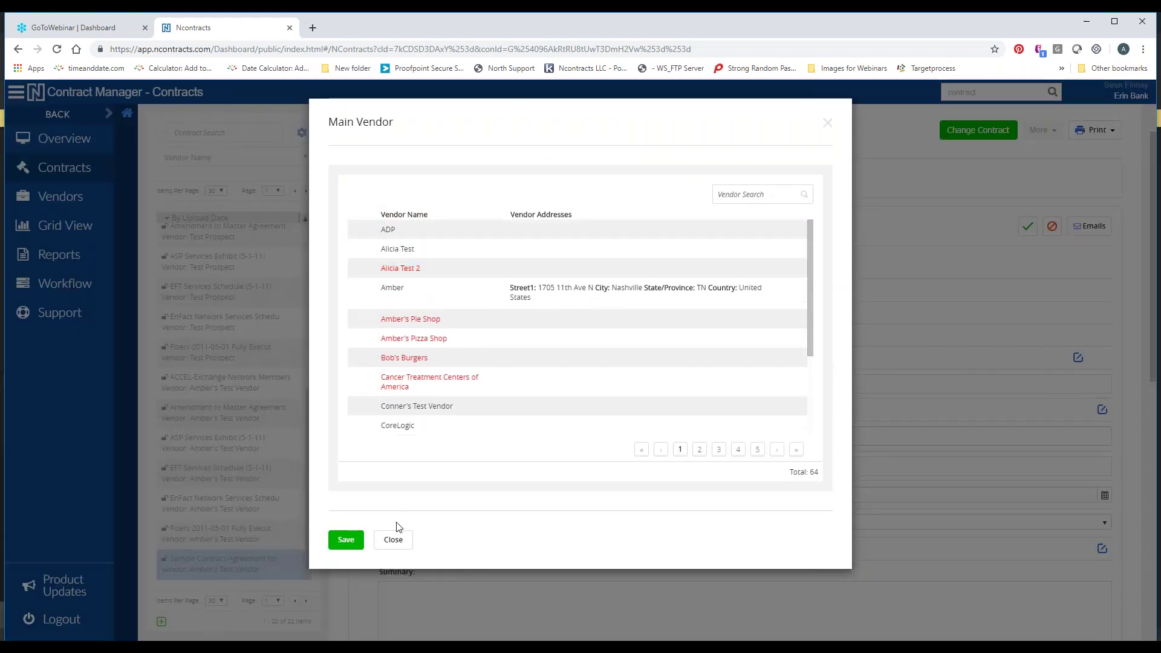
left_click(401, 543)
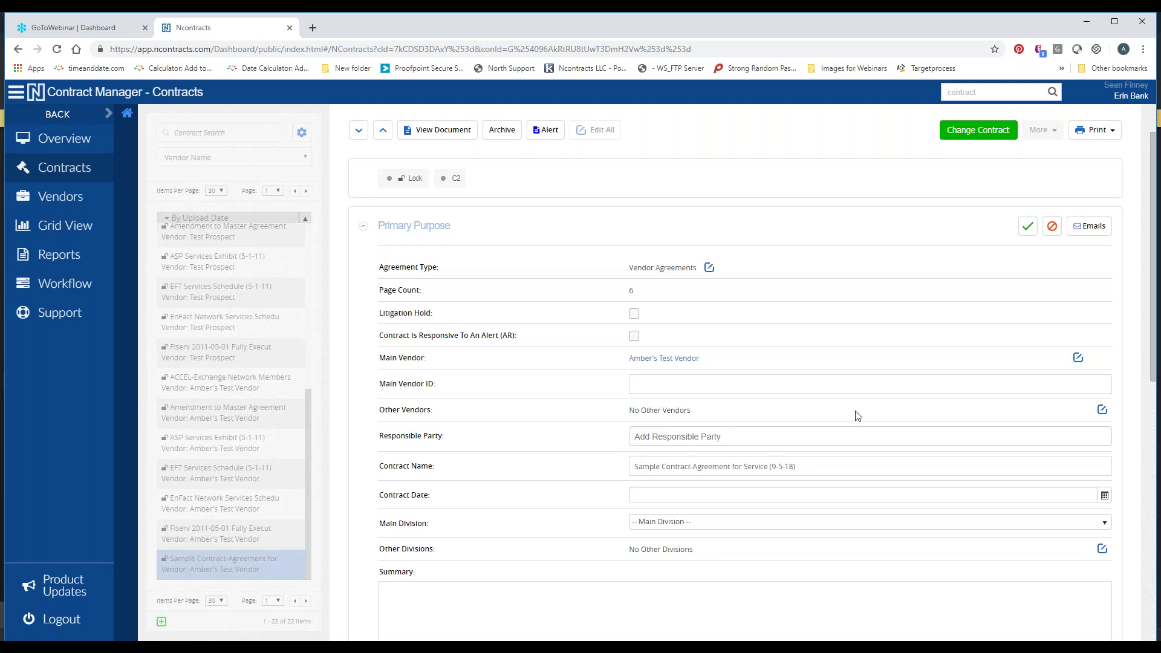
Assign Amber's Pie Shop under Other Vendors and save it
left_click(1101, 410)
left_click(660, 295)
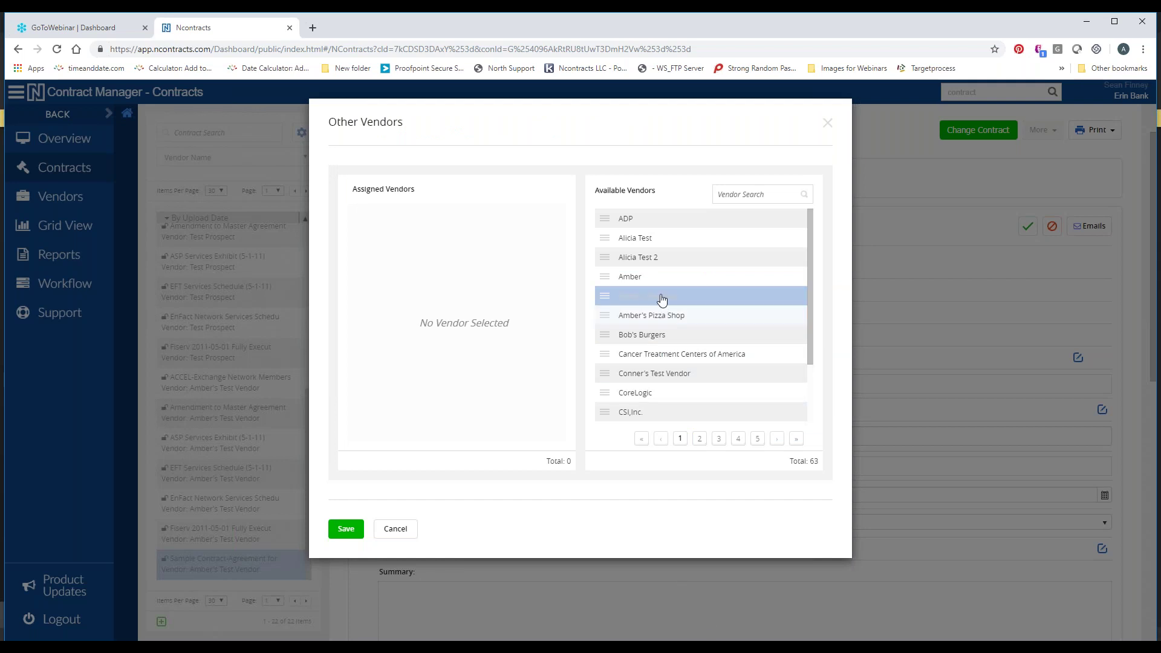
left_click(346, 528)
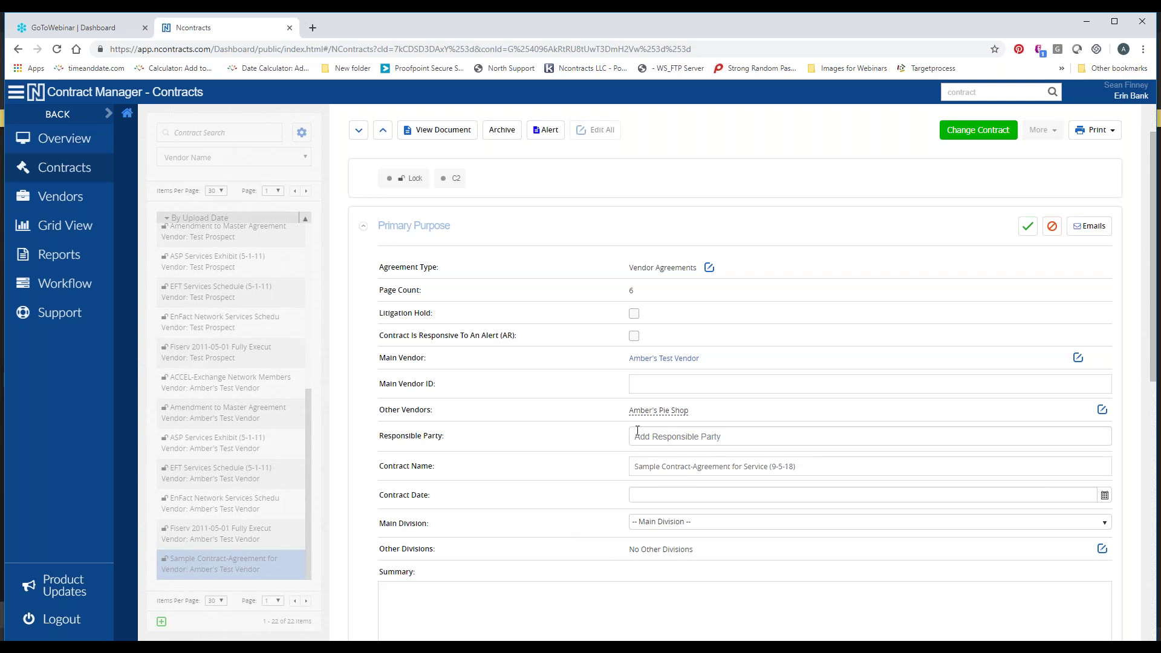
Enter the staff member's name as Responsible Party and accept the suggested match
left_click(679, 436)
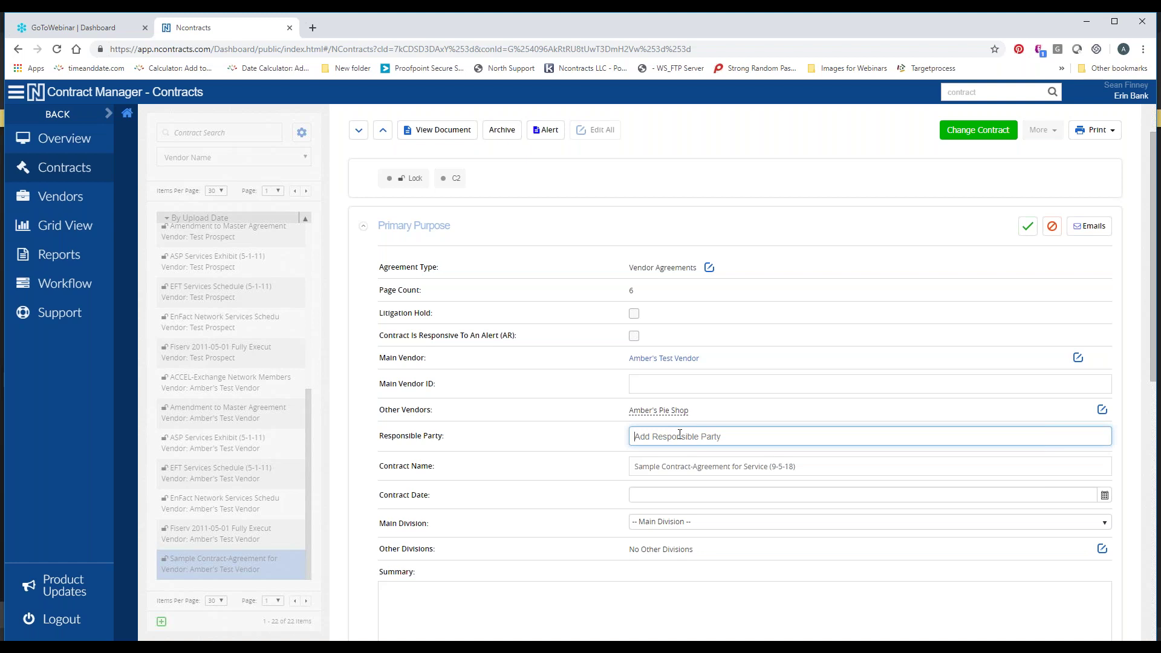
type("Sean")
key("Return")
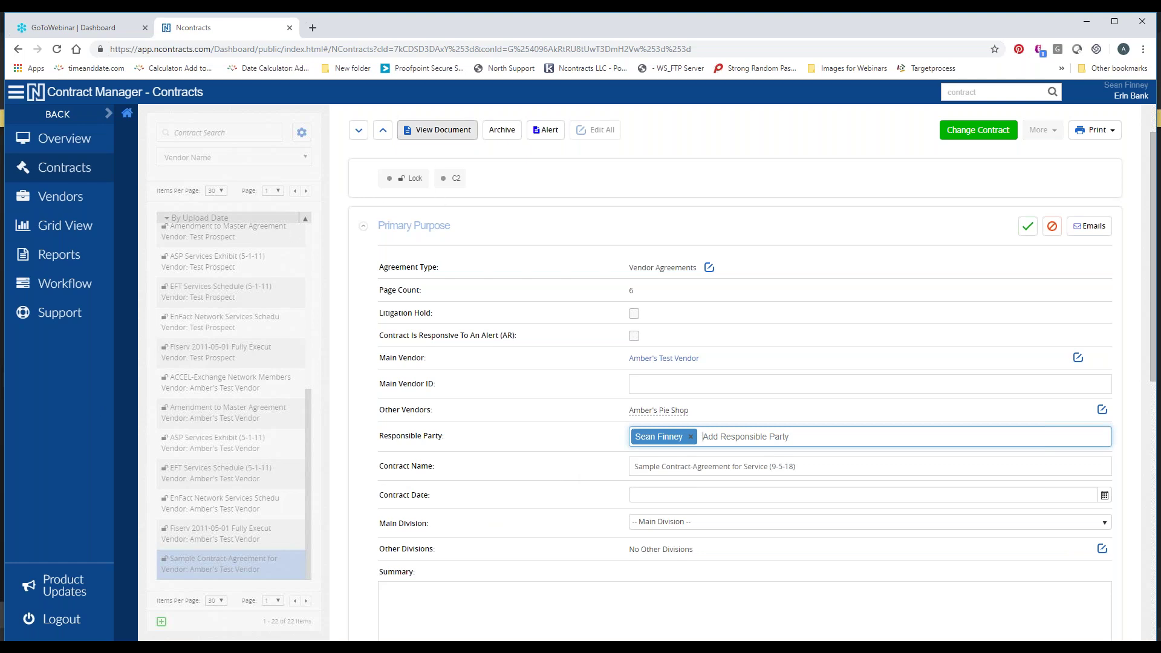
Open the Agreement for Service PDF in a new tab and detach that tab
left_click(424, 133)
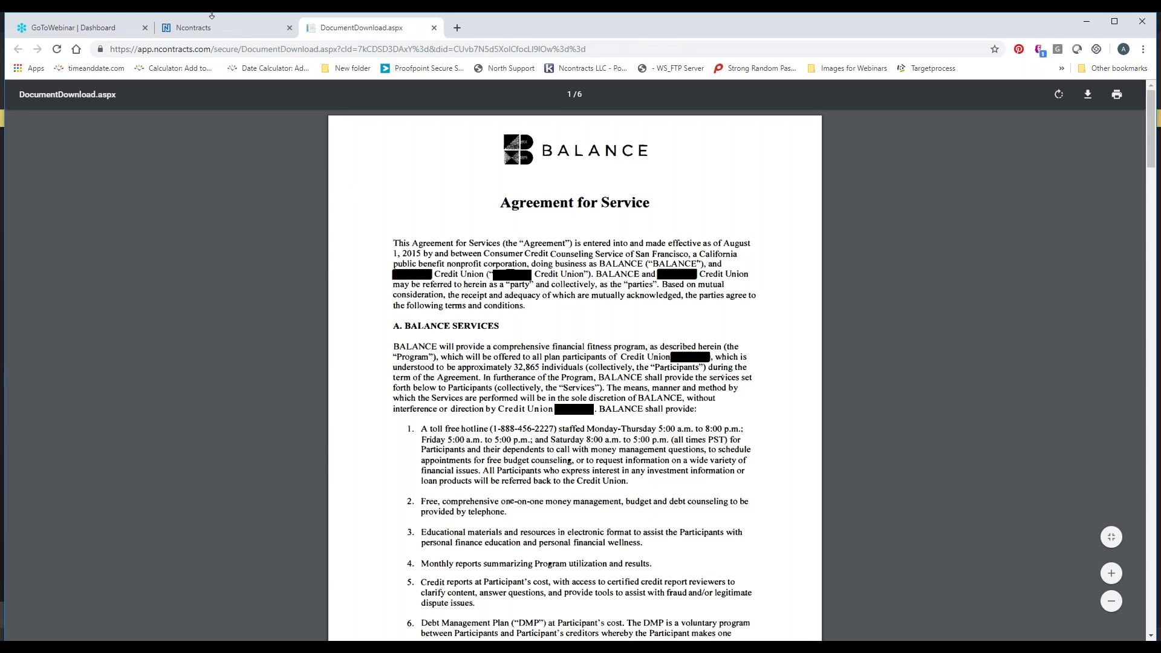
left_click_drag(350, 34, 424, 30)
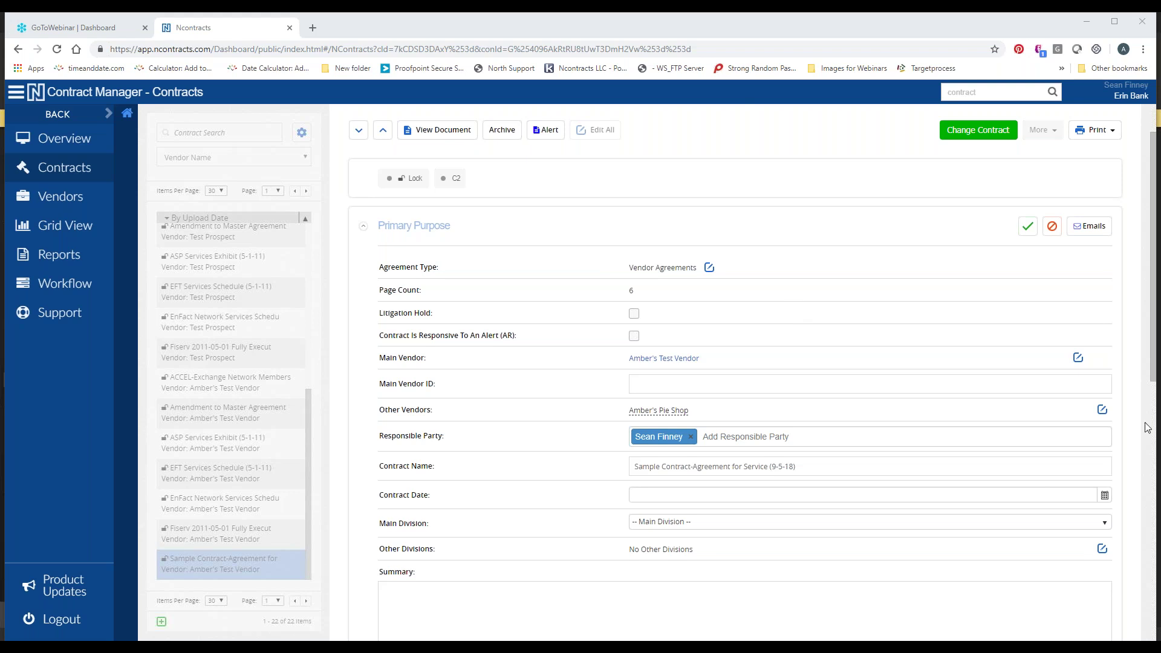
Rename the contract to 'Agreement for Service (5-2-19)', dropping the 'Sample Contract-' prefix and old date
left_click_drag(696, 469, 603, 469)
key("BackSpace")
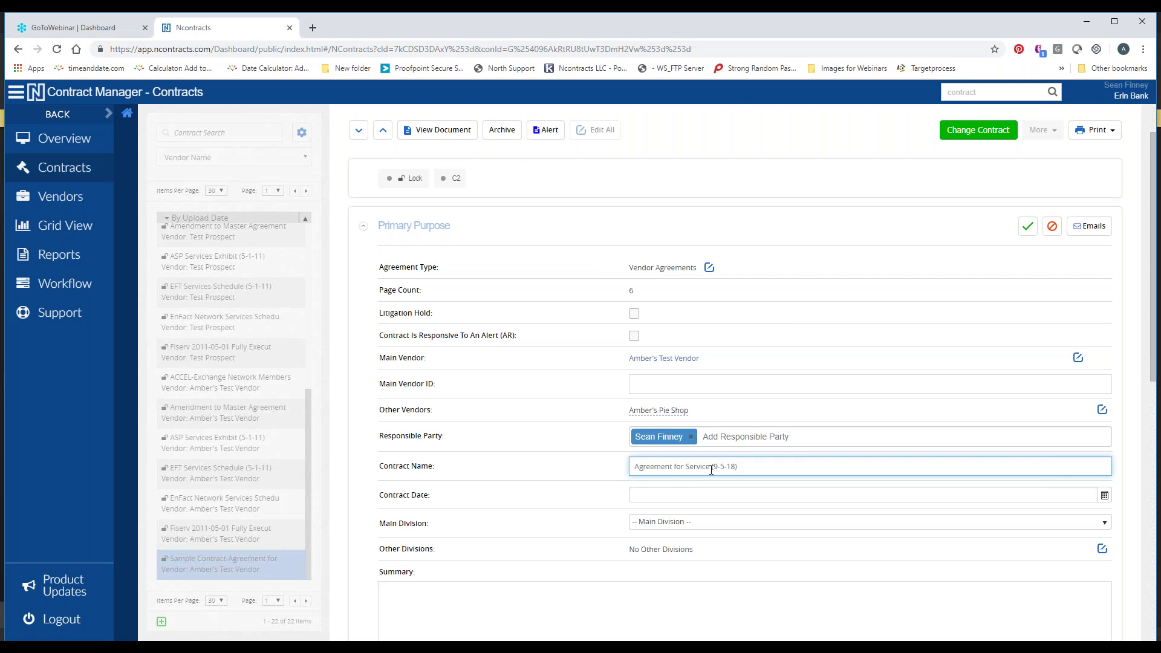
left_click_drag(711, 468, 759, 469)
type("(5-2-19")
left_click(695, 497)
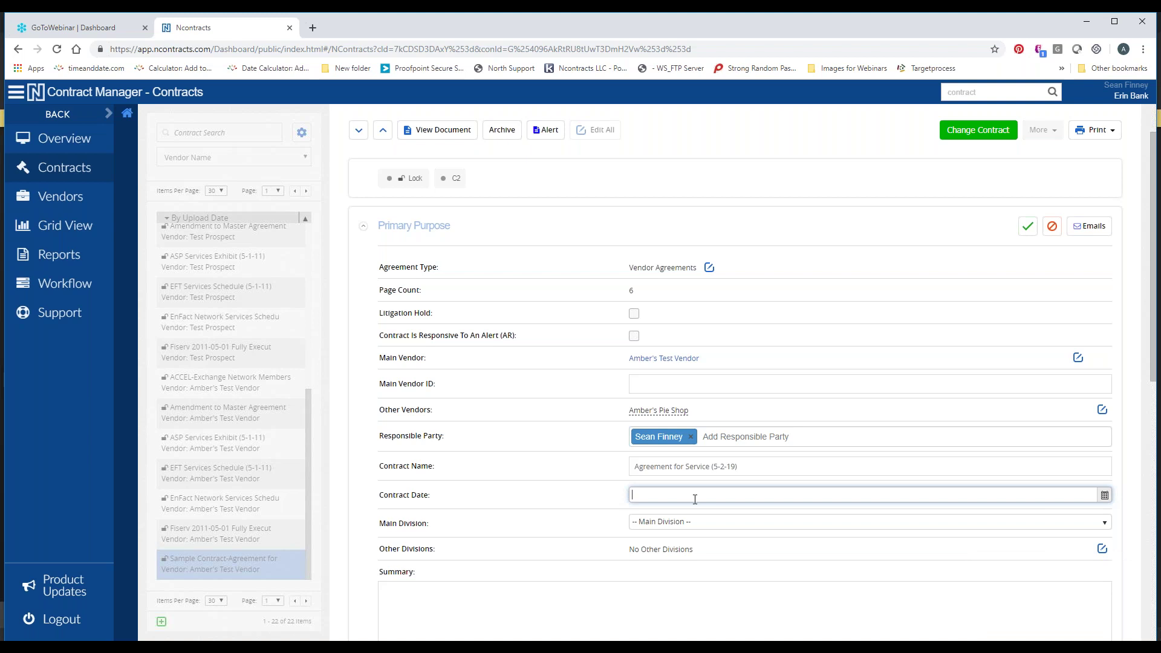
Set Contract Date 5/2/19 and main division Nashville, leaving Other Divisions unassigned
type("5/2/19")
left_click(712, 528)
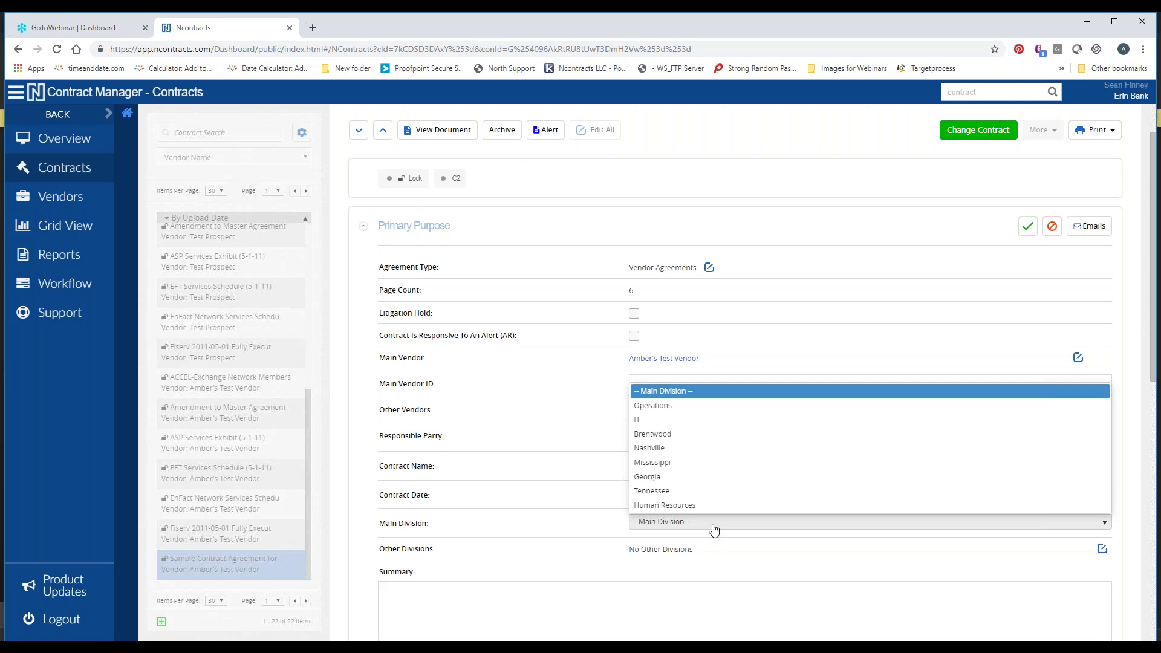
left_click(680, 450)
scroll(569, 503, "down", 1)
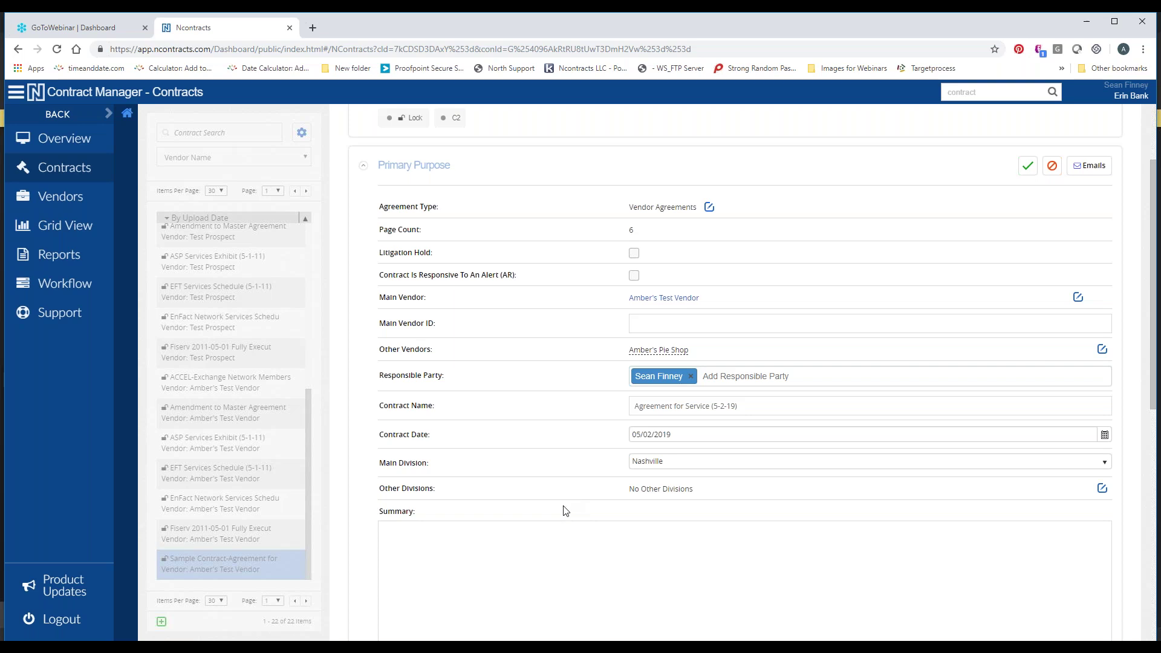
left_click(1101, 489)
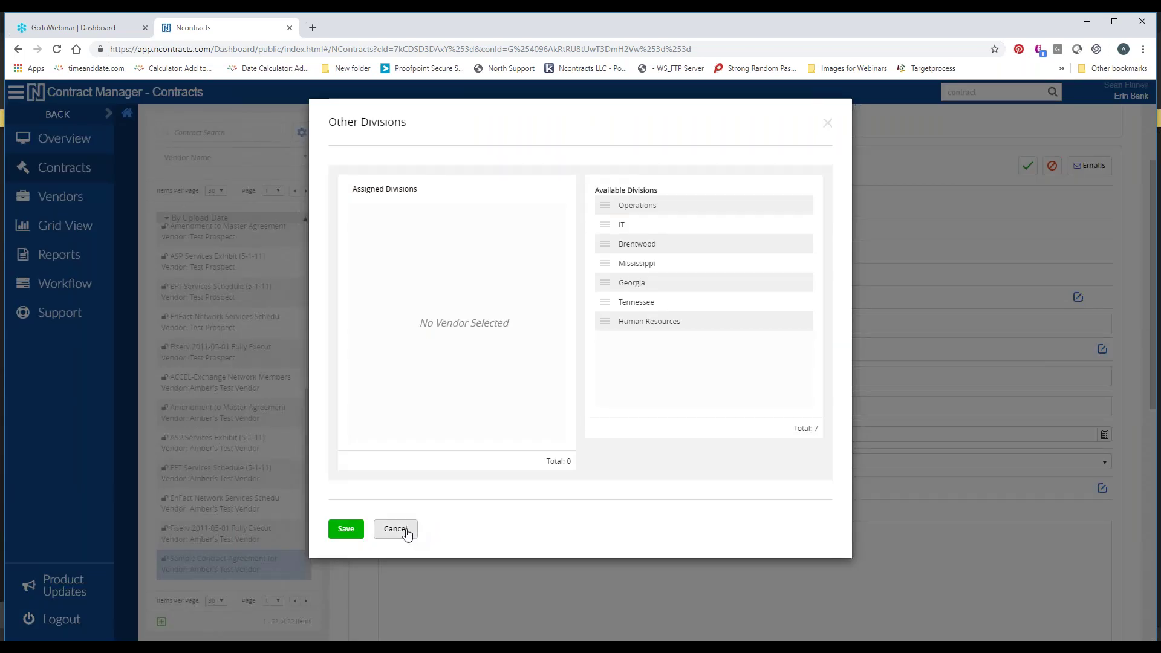
left_click(410, 535)
left_click(452, 549)
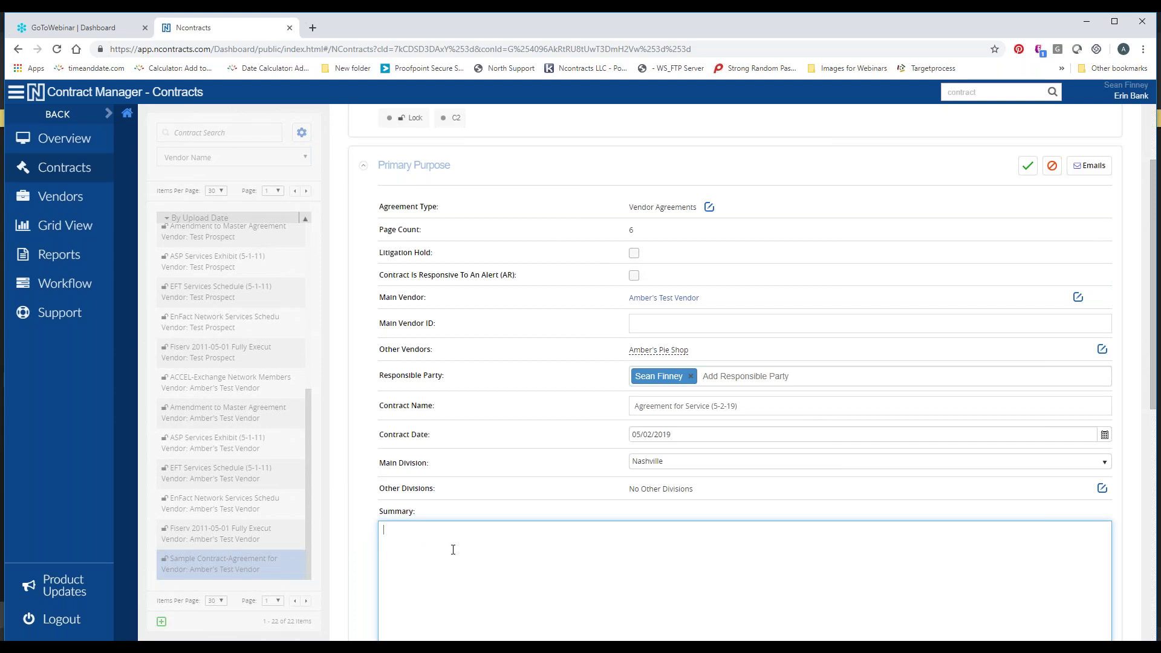
Save a three-line summary: Agreement for Service between Amber's Pie Shop, Amber's Test Vendor and the bank
type("Agreement for Service between")
key("Return")
type("Amber's Pie Shop and")
key("Return")
type("AMber")
key("BackSpace")
key("BackSpace")
key("BackSpace")
key("BackSpace")
type("mber's Test Vendor and ")
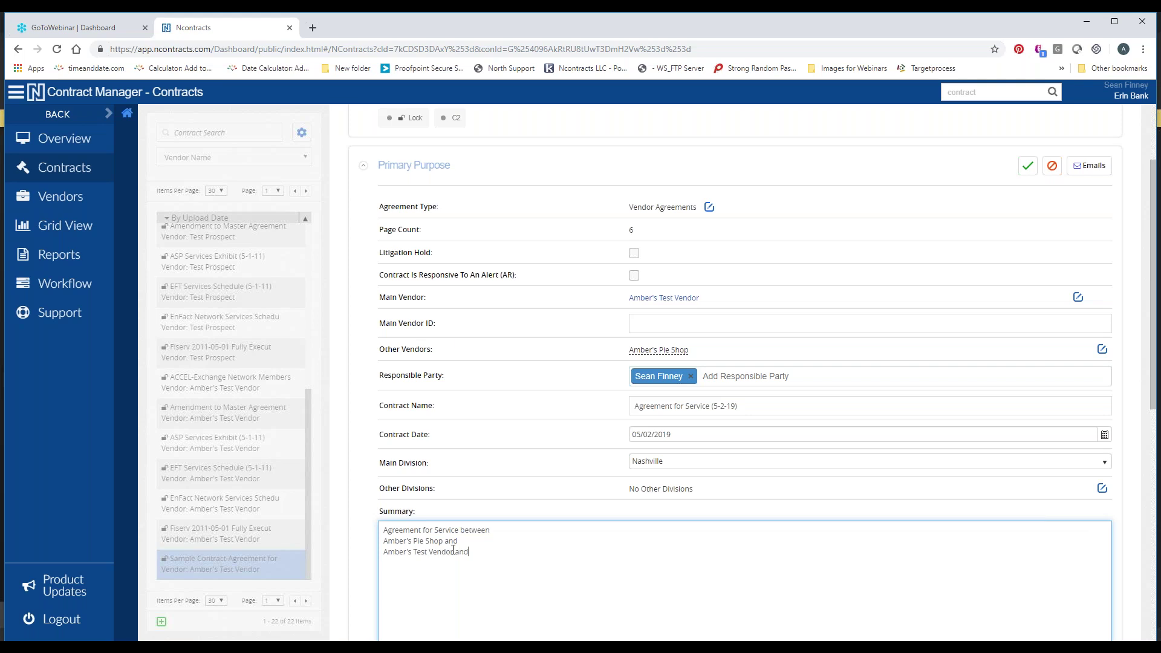
type("Erin Bank")
left_click(1026, 167)
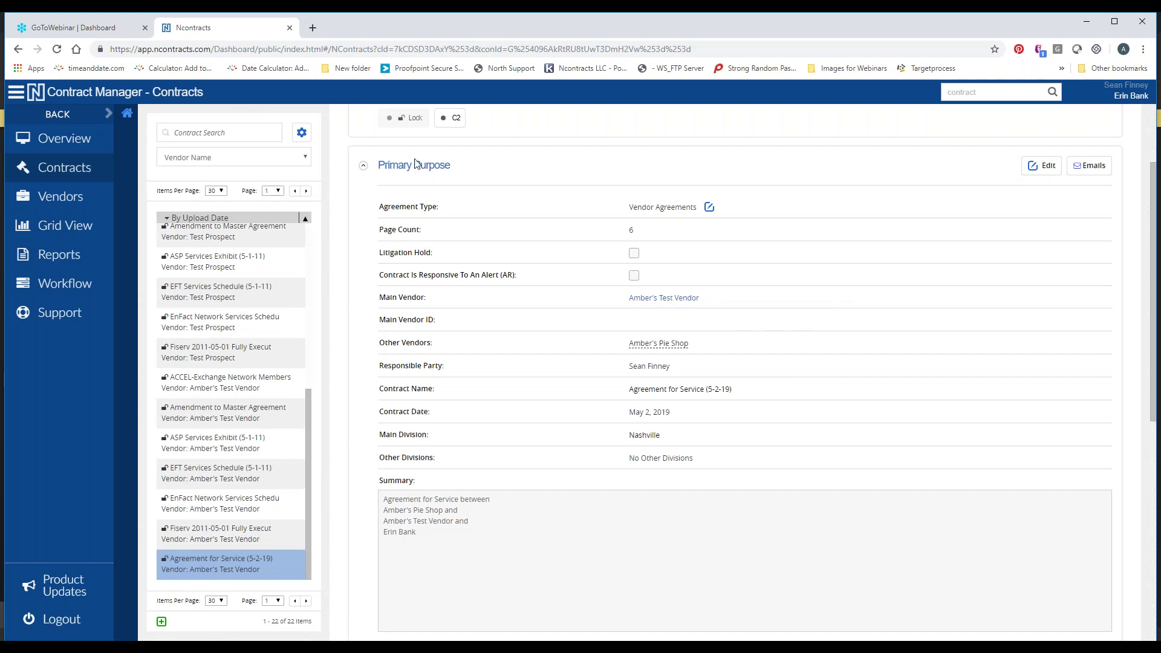
left_click(436, 171)
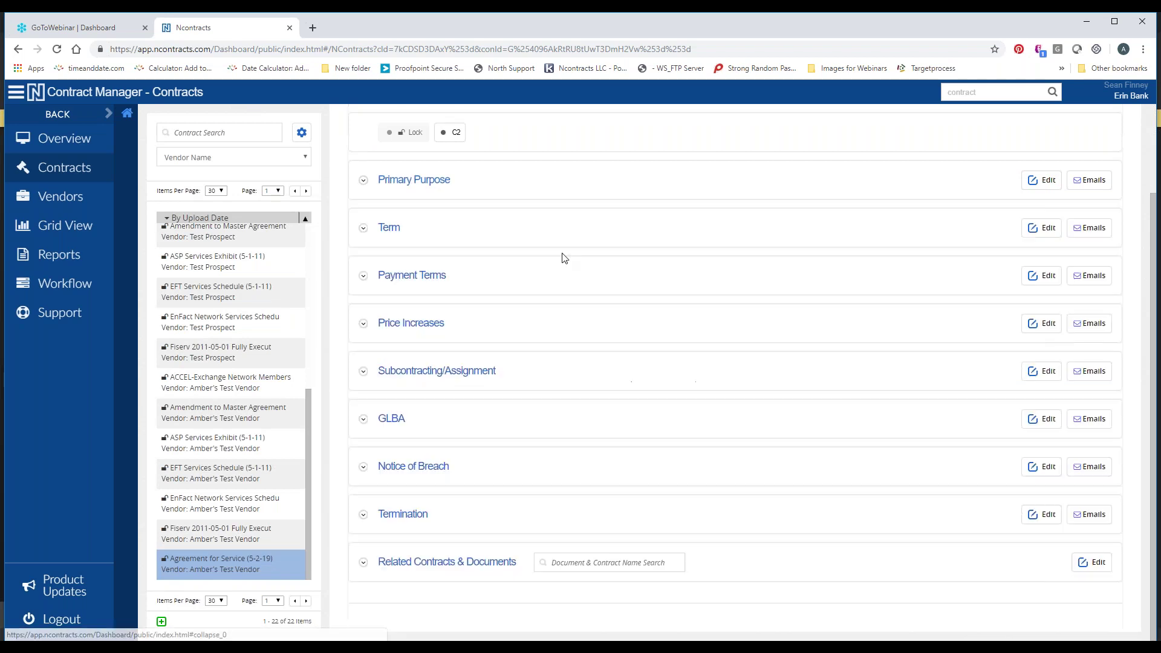
Save a Term summary: initial term 5/2/19 - 5/1/20, 1-yr auto-renewal, reference Sec. 2 - p. 1
left_click(386, 229)
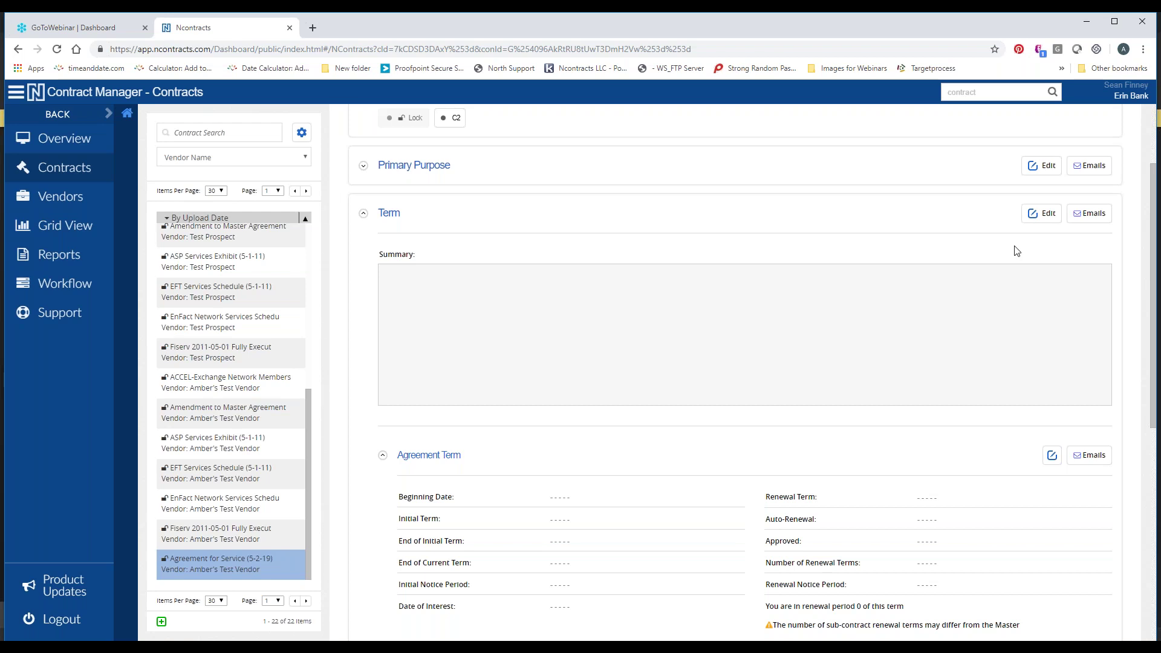
left_click(1041, 214)
left_click(747, 389)
type("Initial Ter")
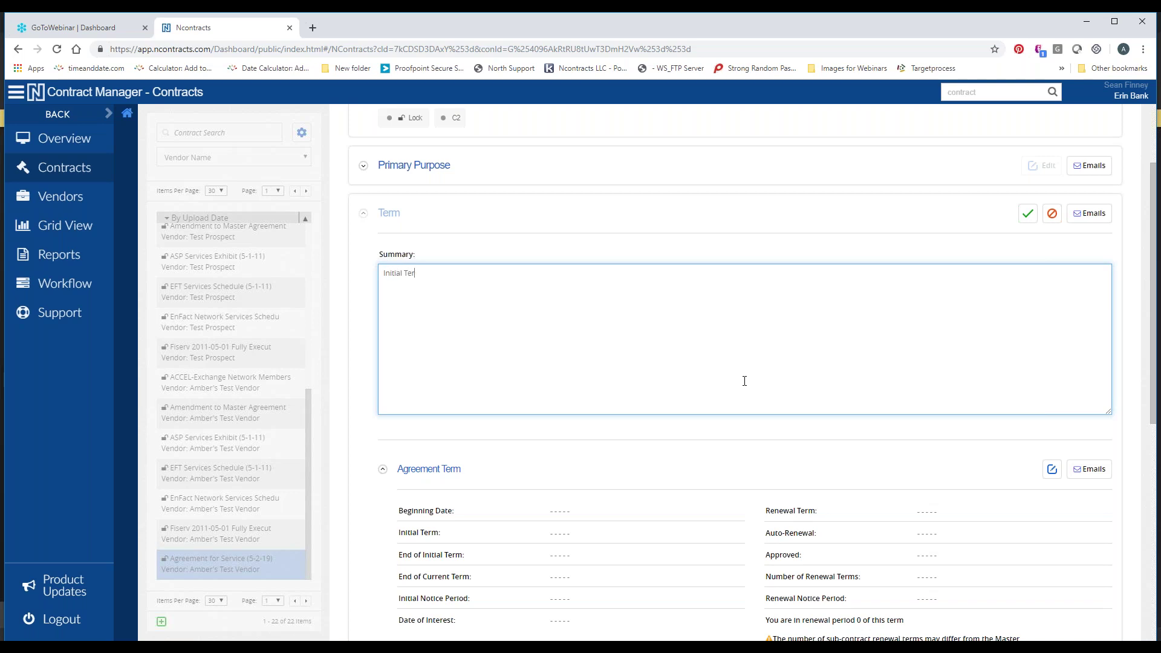
type("m: 5/2/19 -")
type(" 5/1/20")
type("grmt expires")
type(" 5/1/20")
type(". Agrmt w")
type("ill autorenew")
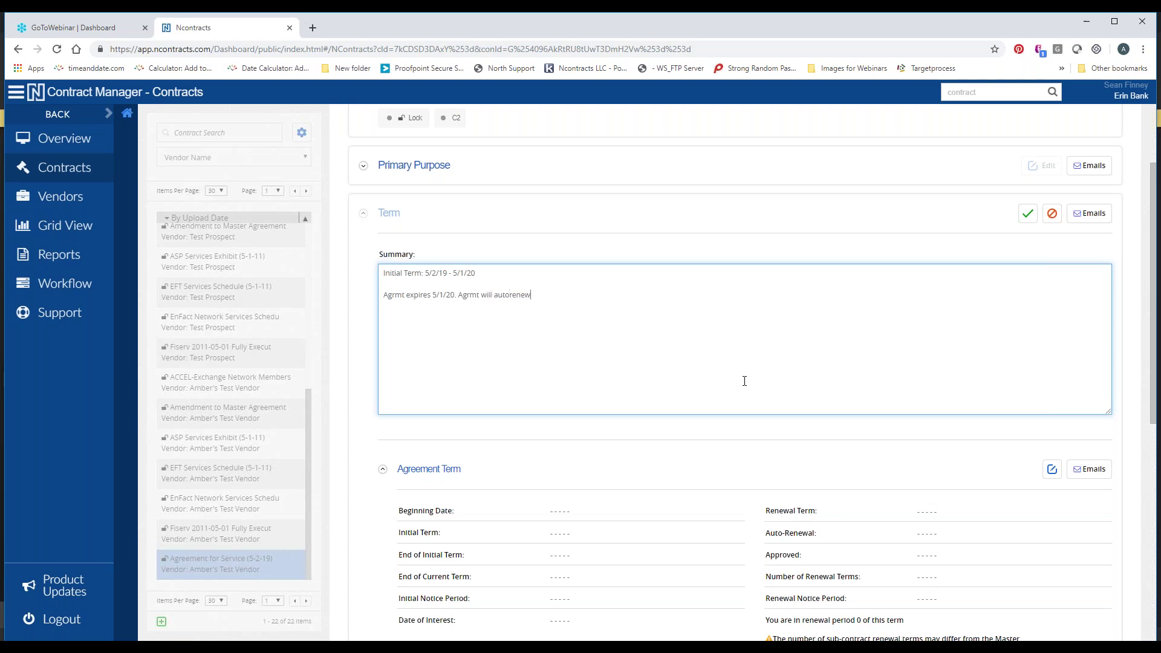
type(" for add'tl 1 yr terms unless Bank cancels in writing at le")
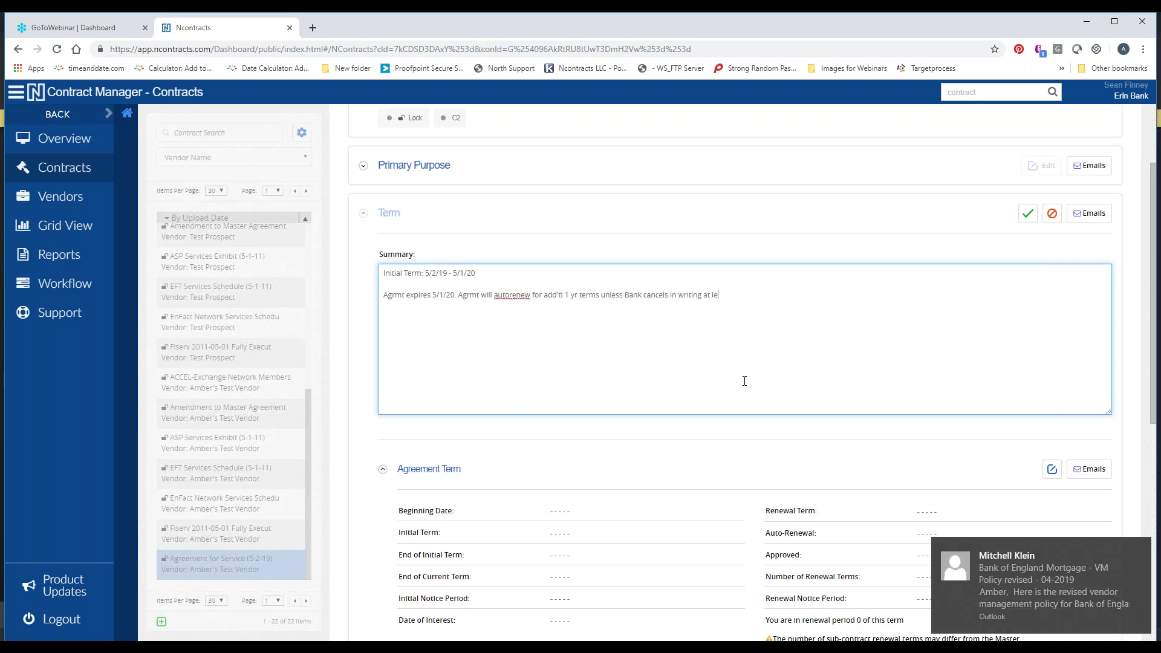
type("ast 30 days before the end of the then cur")
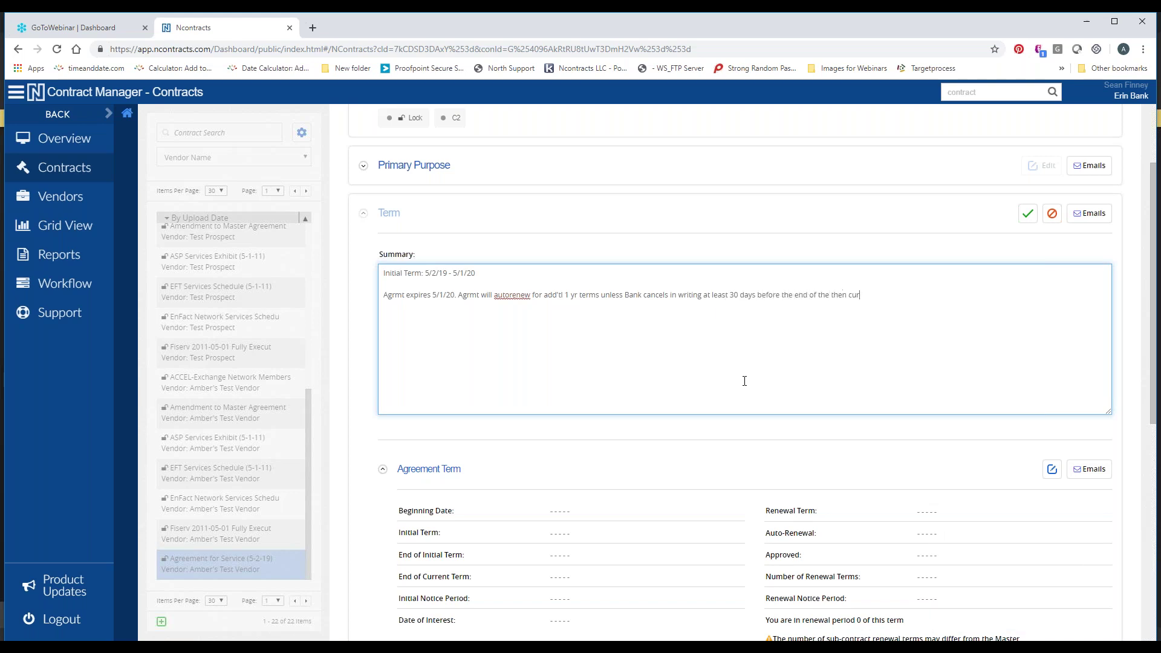
type("rent term..")
key("Return")
type("Sec. 2 - p. 1)")
left_click(1023, 223)
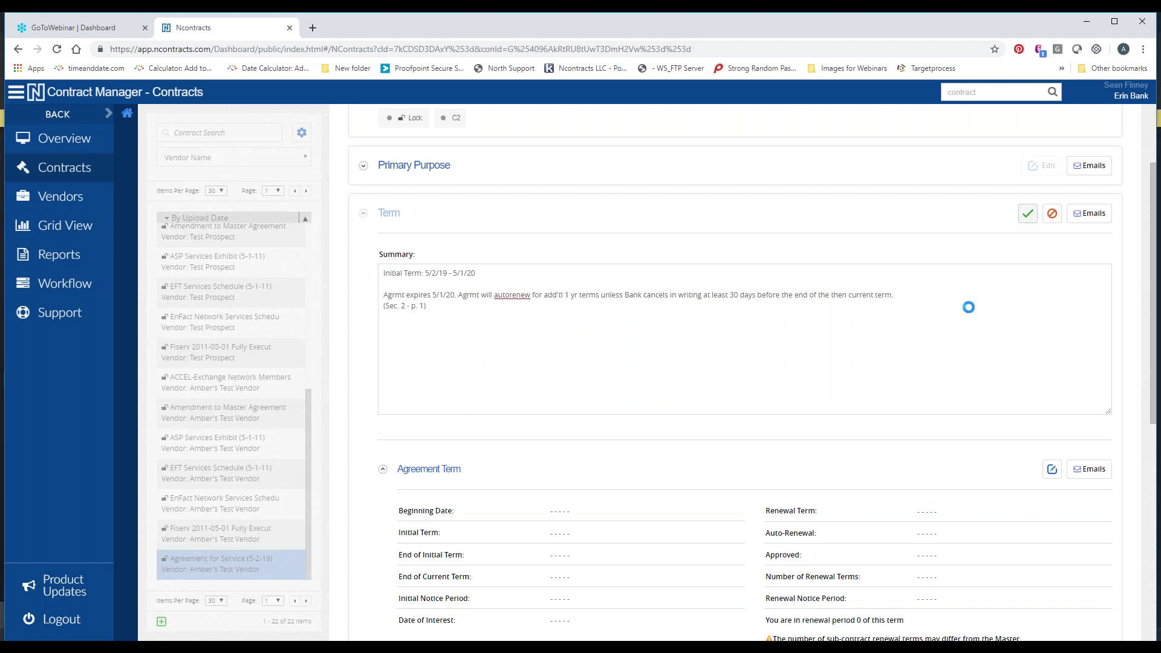
Scroll down to the Agreement Term sub-term and put it into edit mode
scroll(917, 453, "down", 1)
scroll(918, 452, "down", 1)
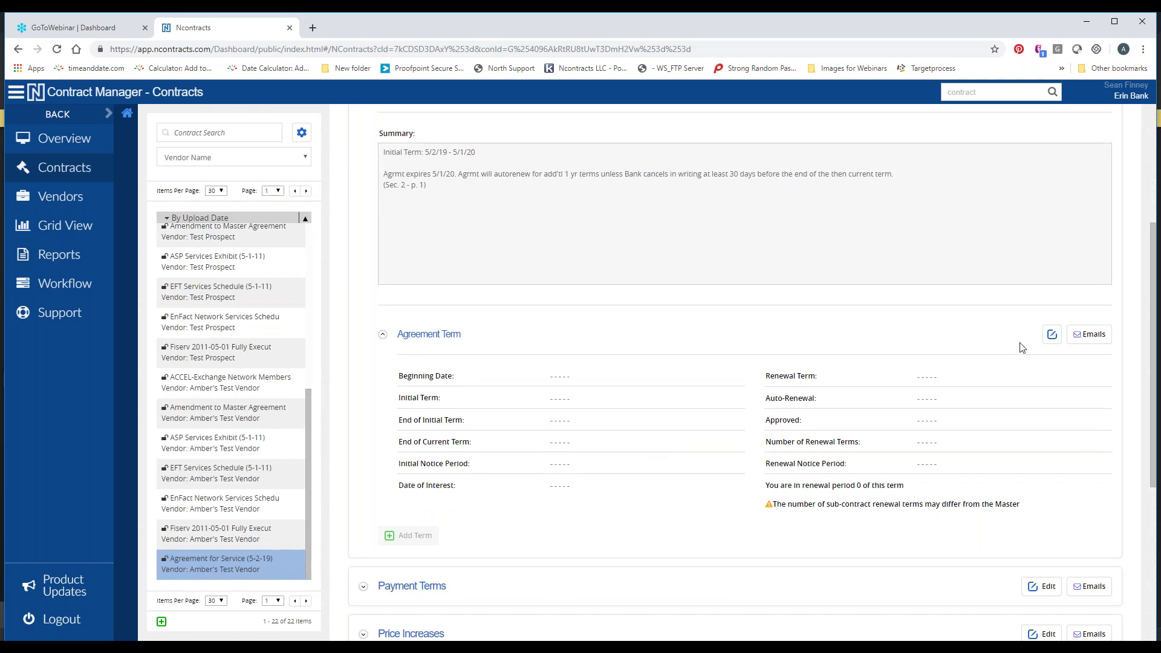
left_click(1051, 334)
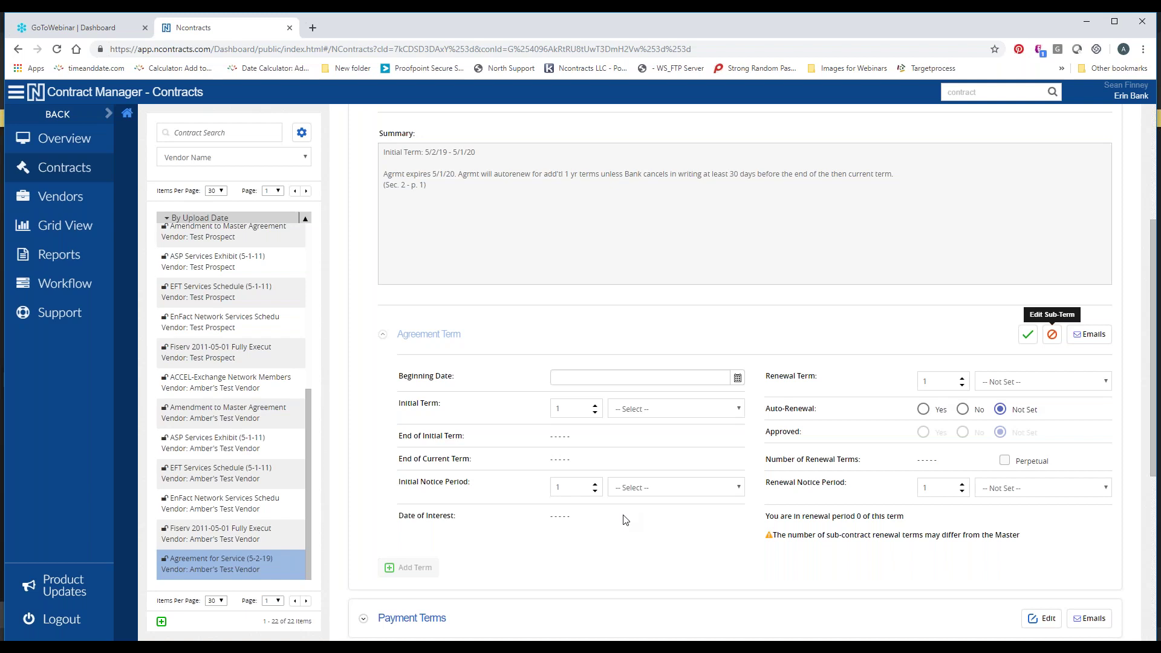
Set the beginning date to 5/2/19 with an initial term measured in years
left_click(629, 378)
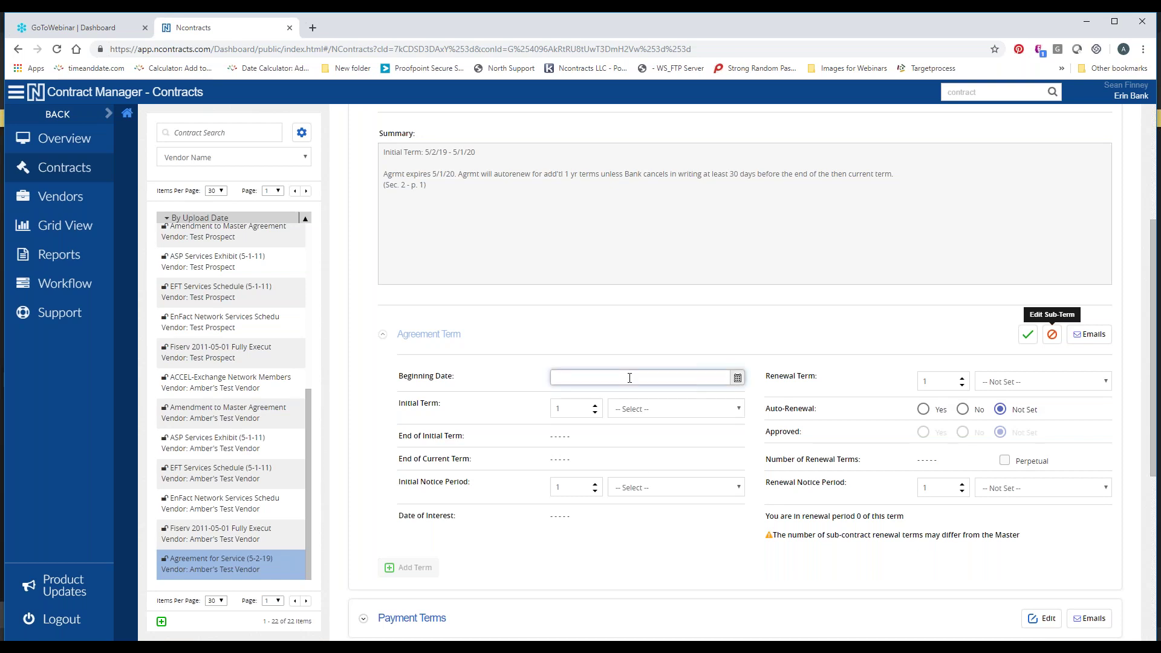
type("5/2/19")
left_click(662, 410)
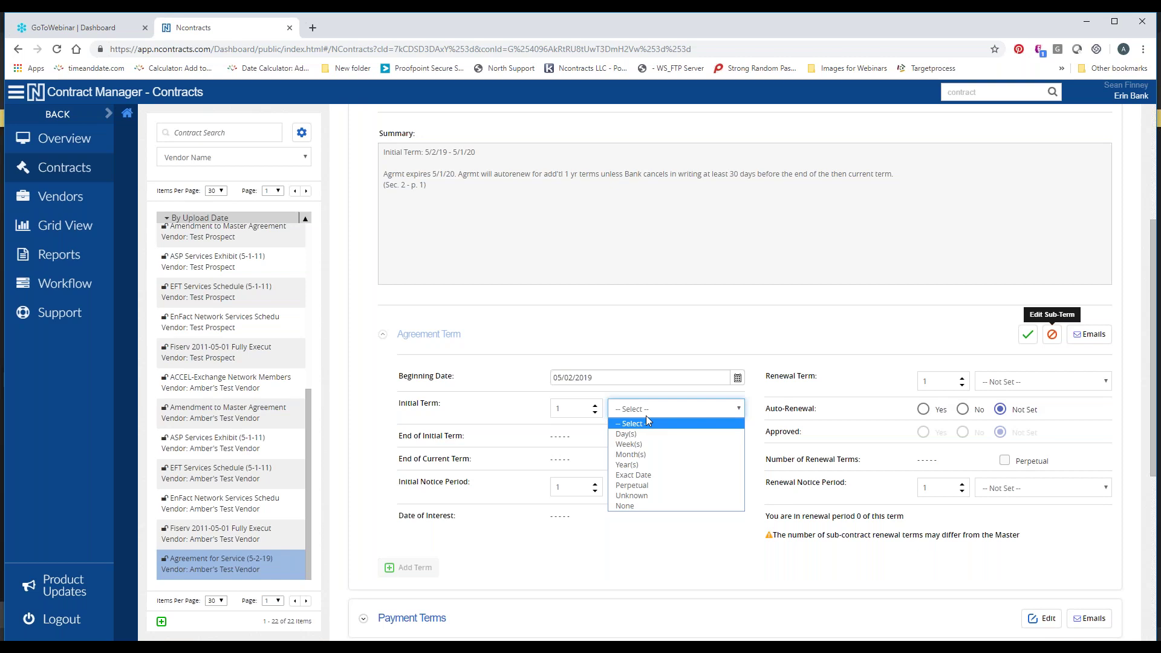
left_click(637, 466)
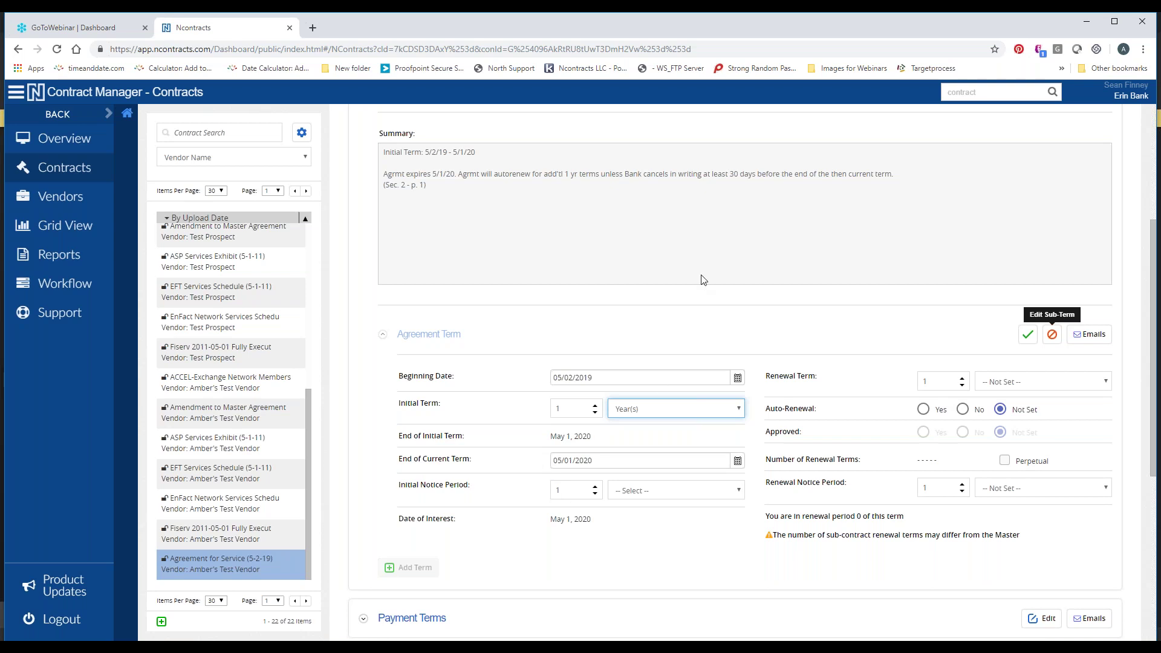
Set the initial notice period to 30 days
left_click_drag(728, 174, 826, 175)
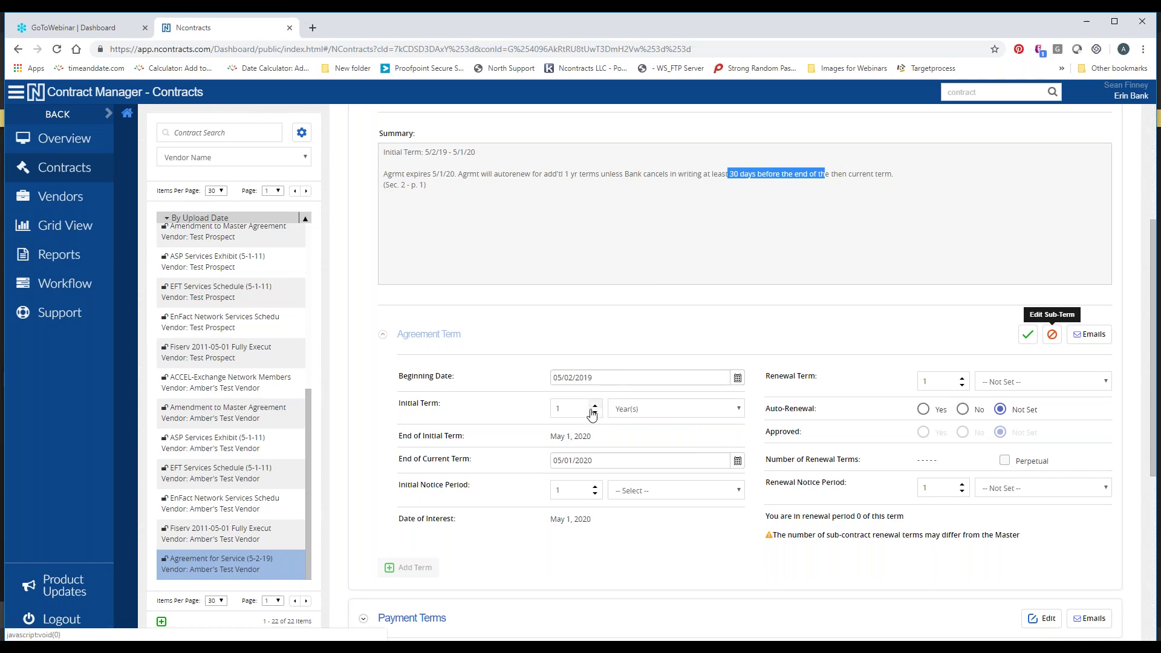
left_click(568, 489)
type("30")
key("Tab")
key("d")
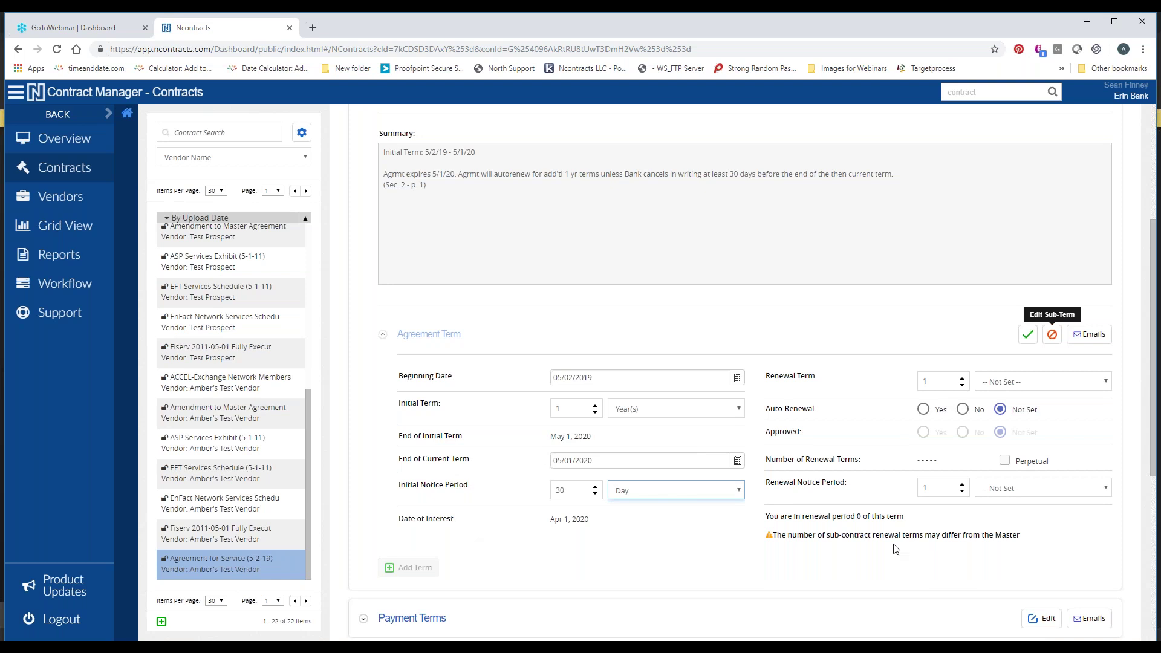
Set the renewal notice period to 30 days
left_click(934, 487)
type("30")
key("Tab")
key("Down")
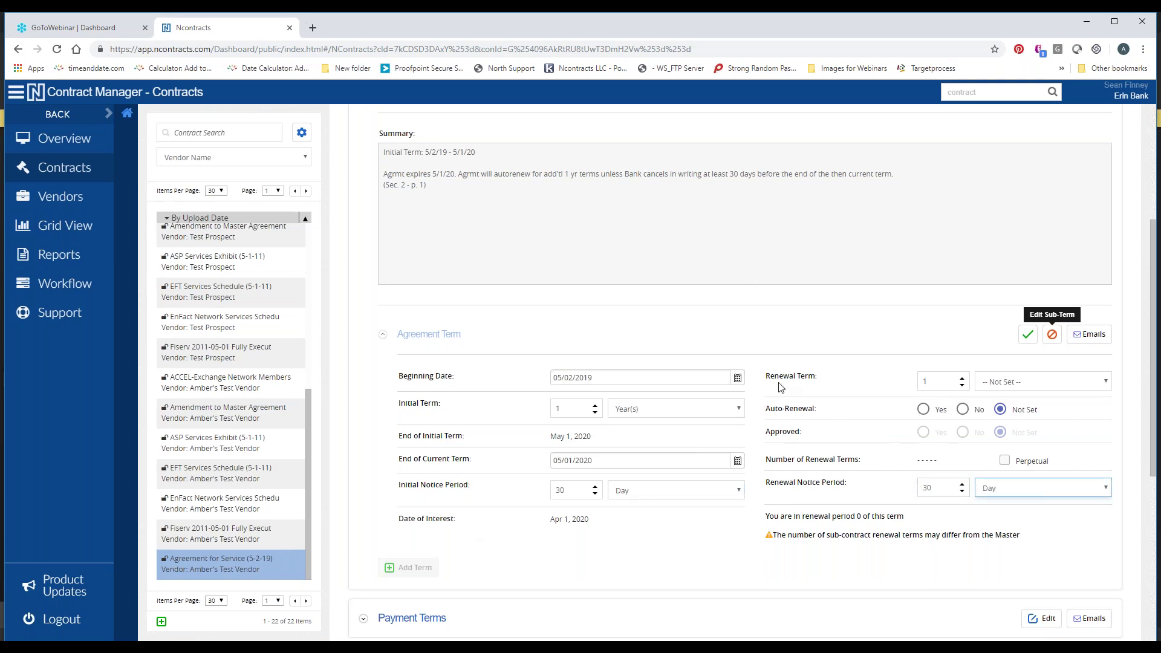
Make the renewal term yearly, with auto-renewal on and perpetual renewals
left_click(1027, 382)
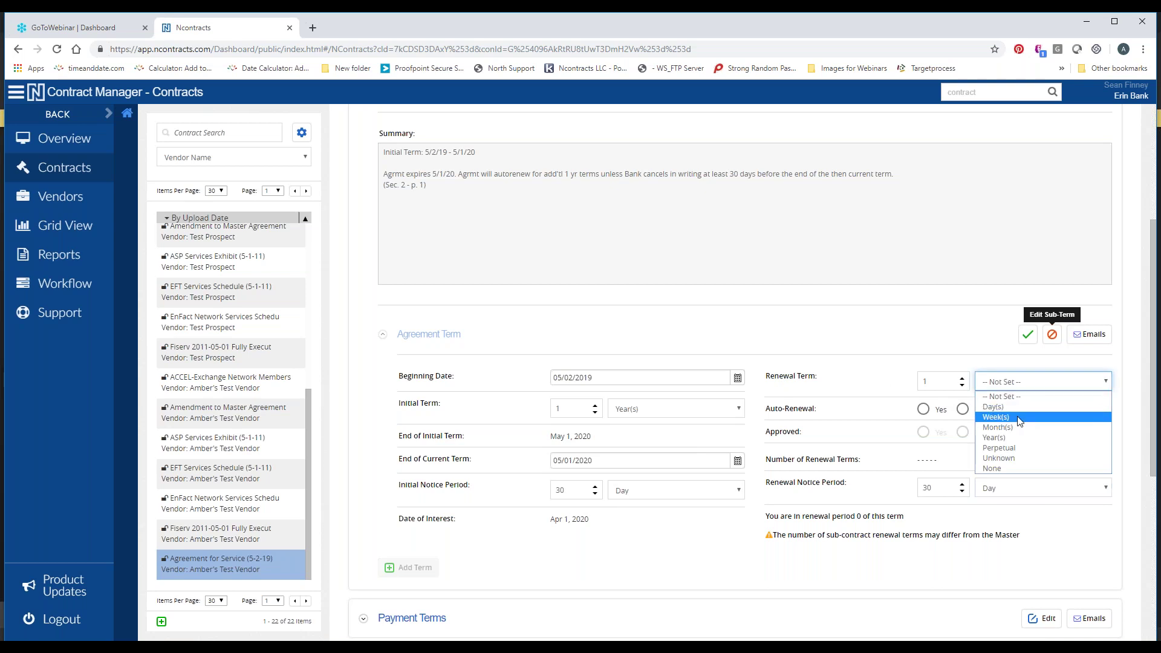
left_click(996, 437)
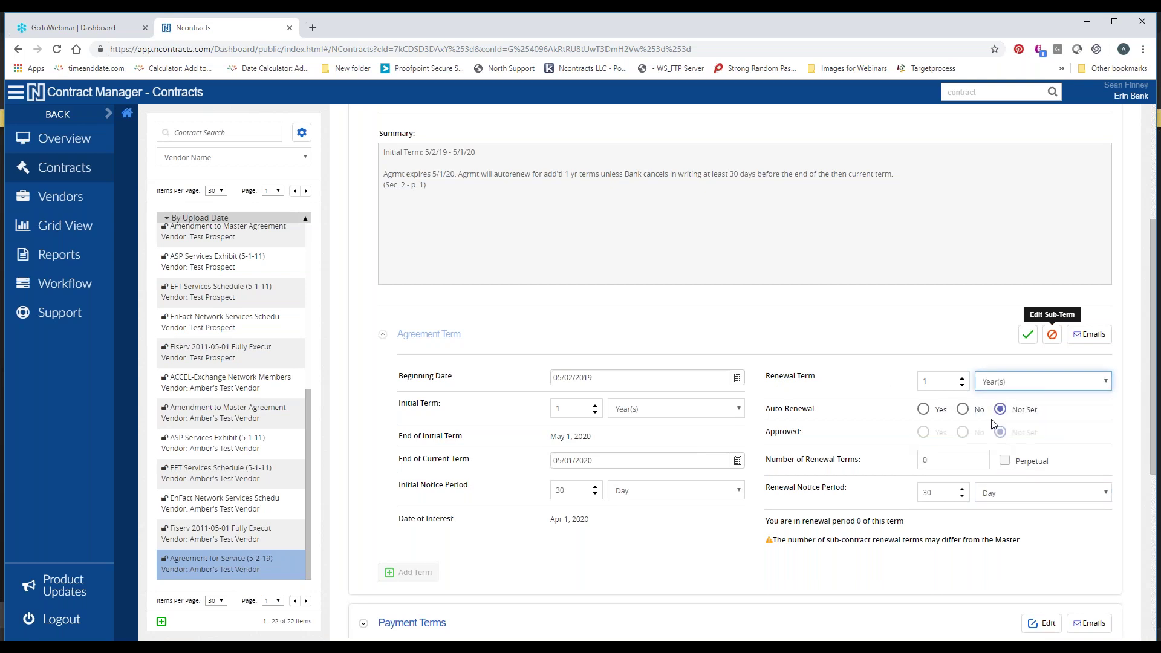
left_click(923, 411)
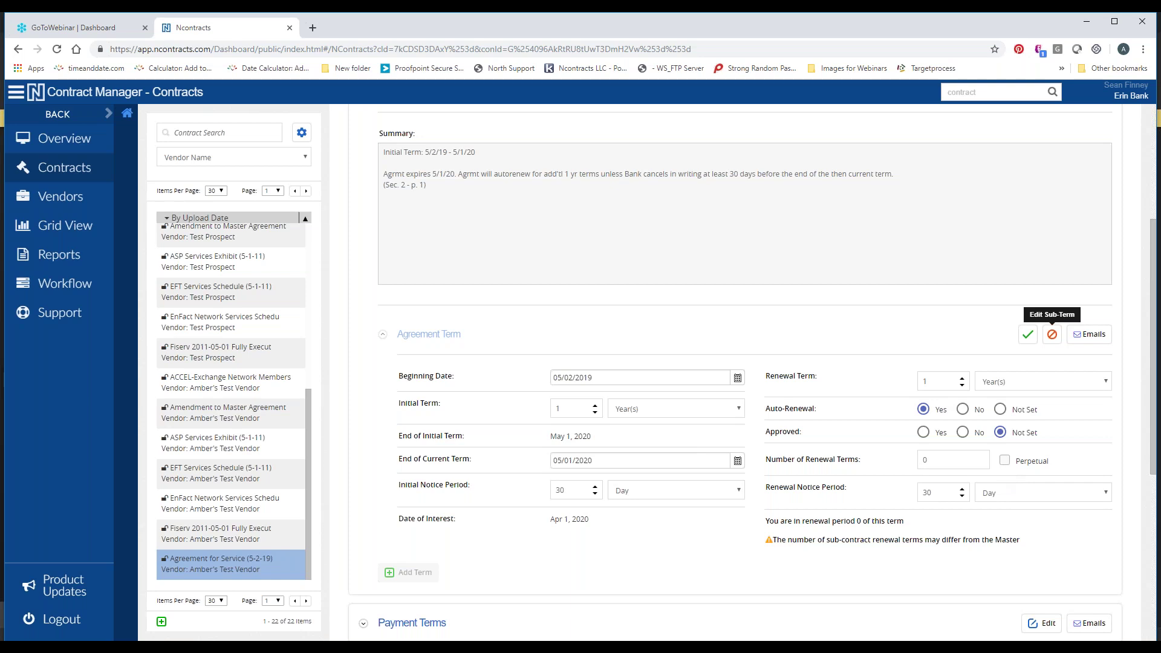
left_click(1004, 460)
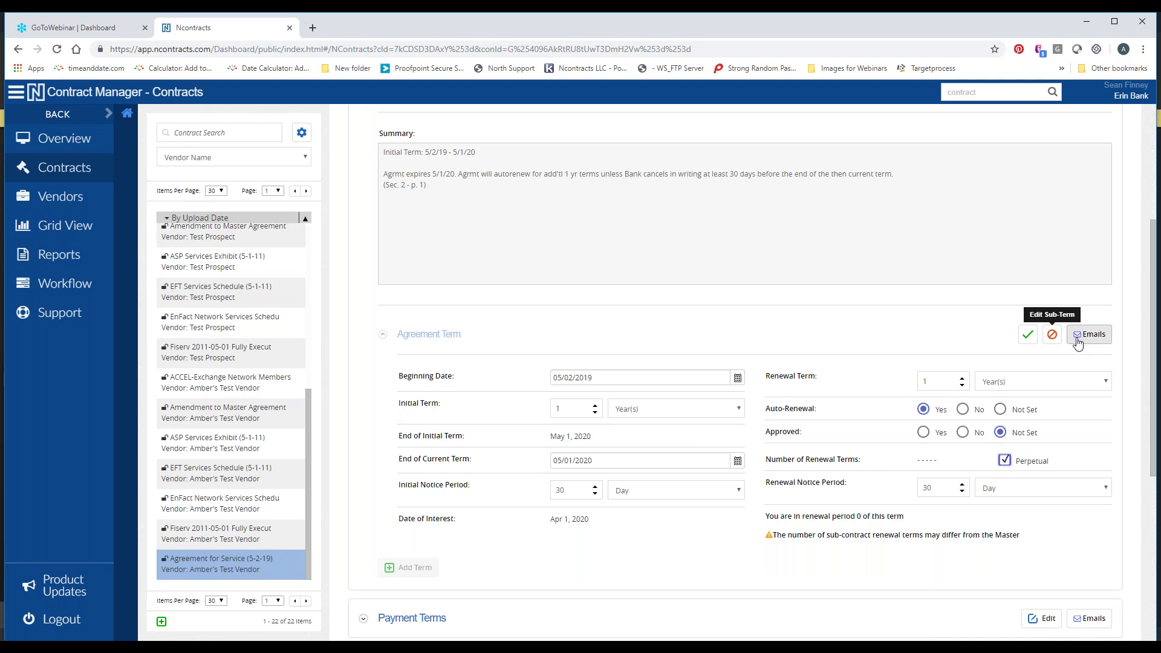
Add a new Agreement Term email notification with a custom subject instead of the default
left_click(1078, 342)
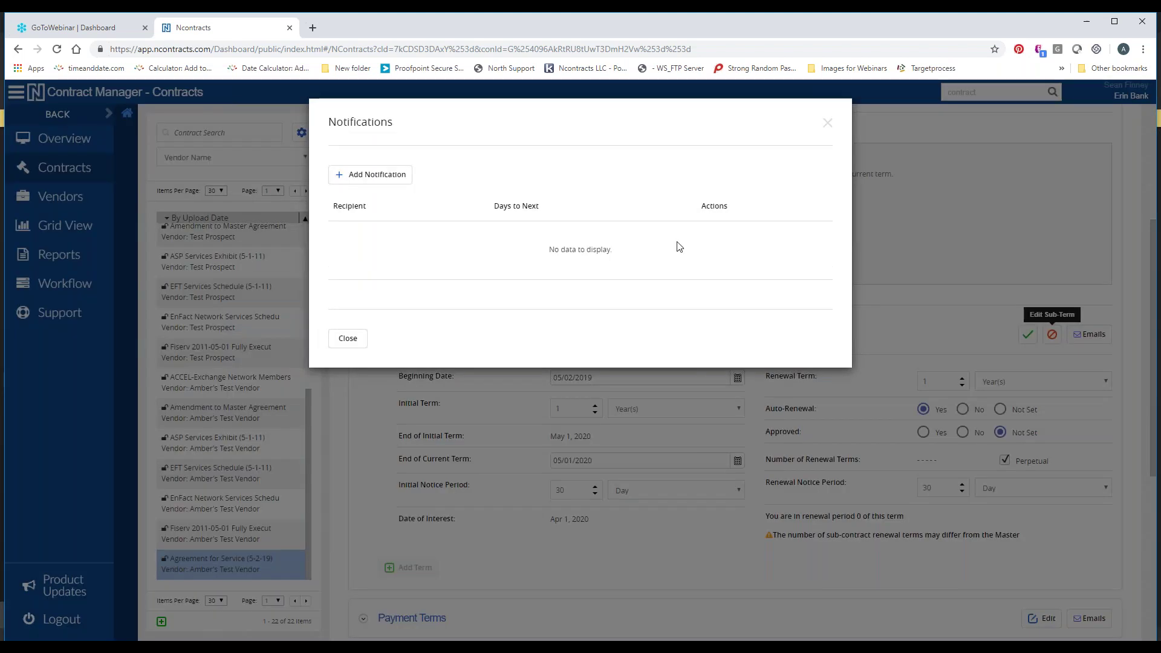
left_click(372, 176)
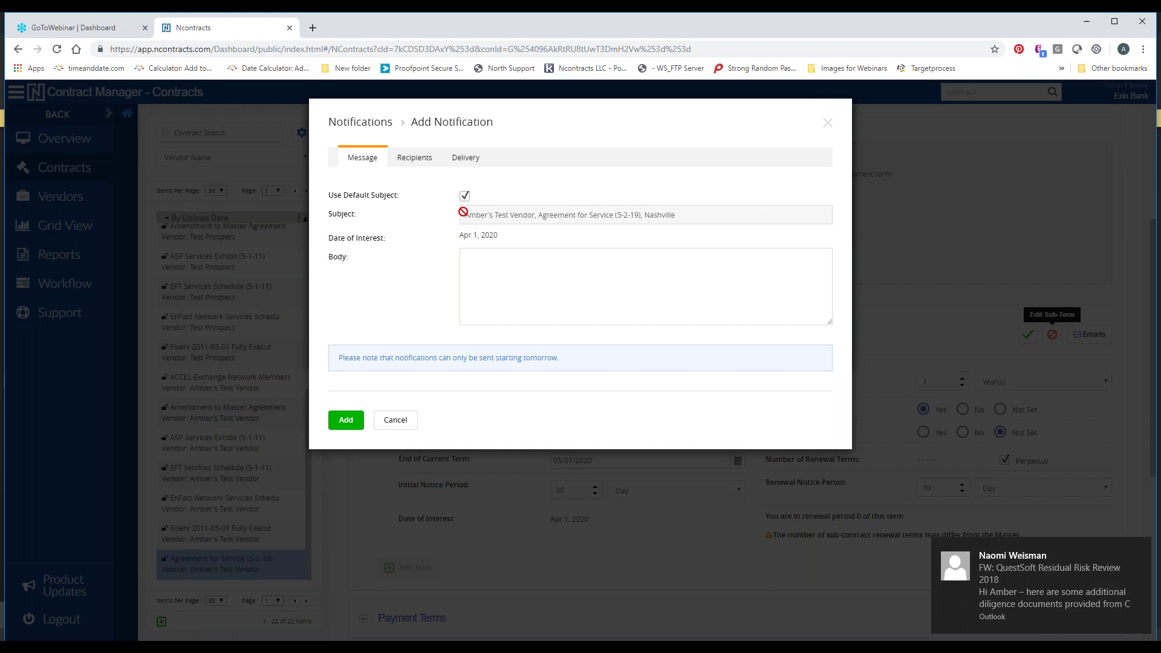
left_click(466, 197)
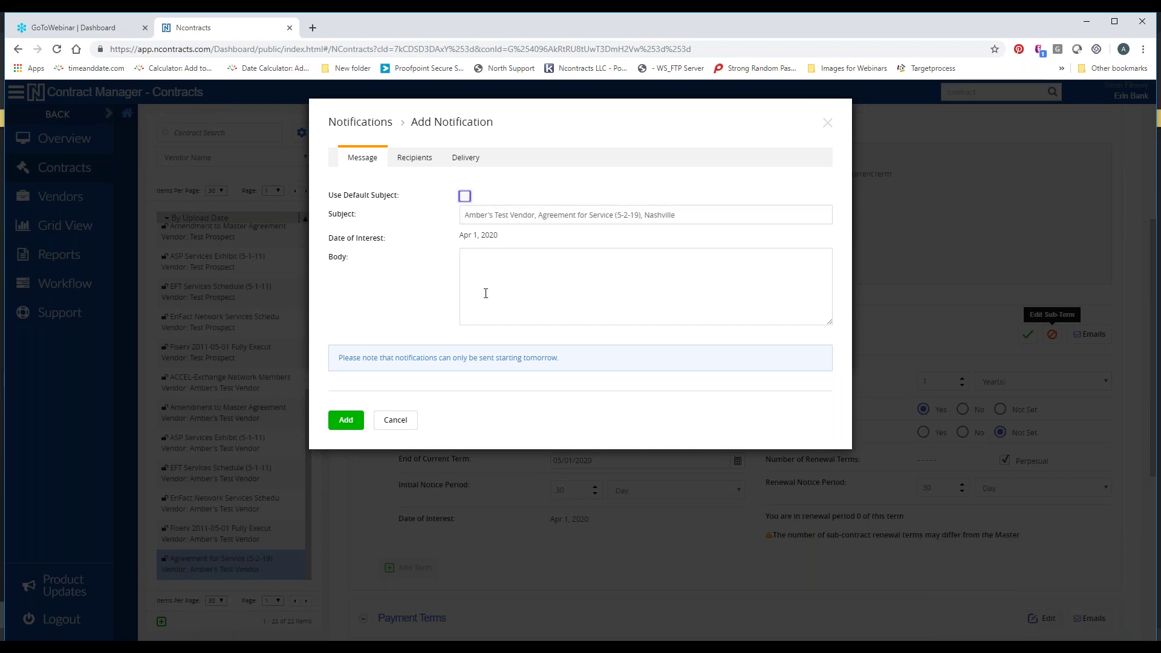
left_click(696, 216)
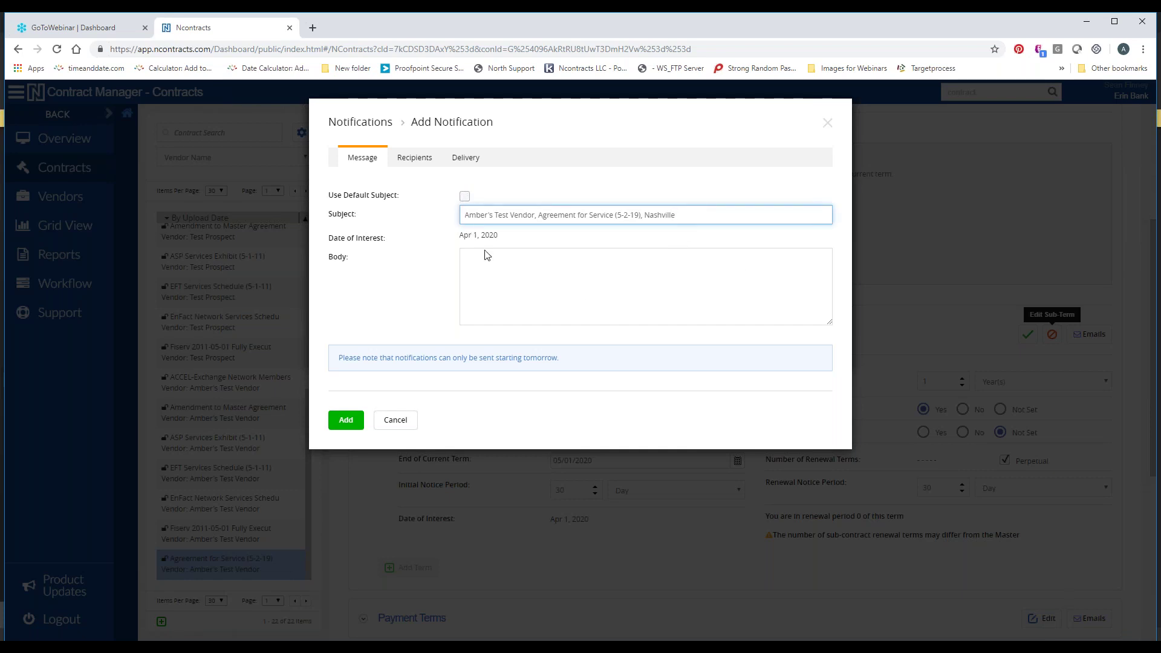
Write a body saying the term expires 5/1/20 and autorenews yearly unless Bank cancels 30 days ahead
left_click(498, 271)
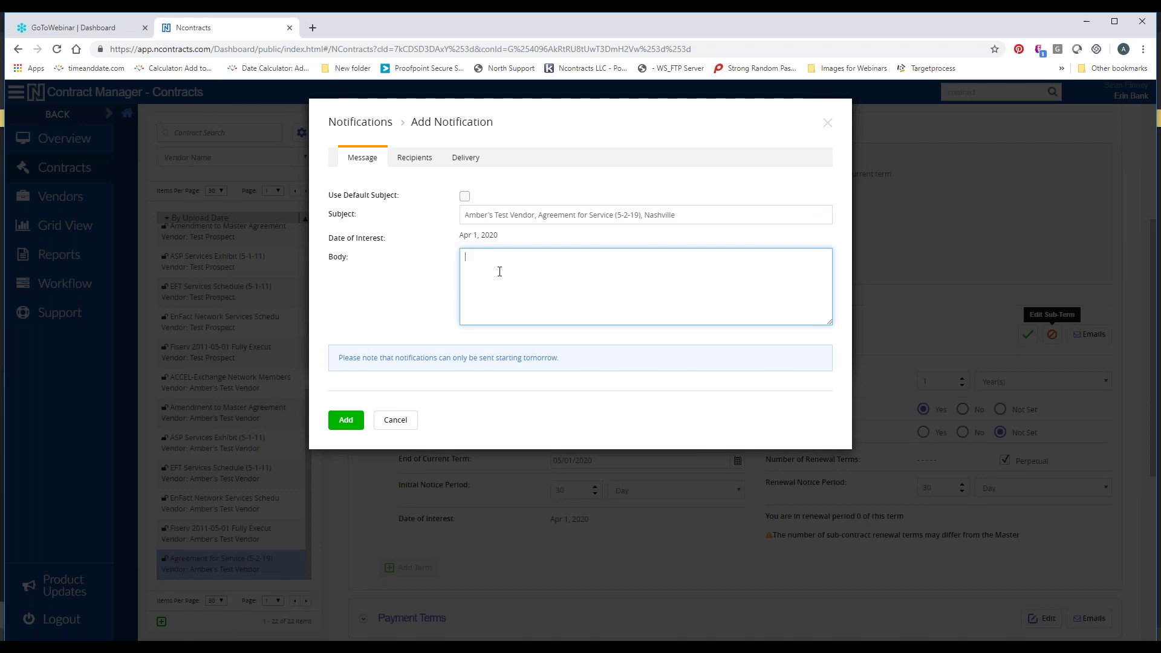
type("ial term expires 5/1/20. Agrm")
key("BackSpace")
type("t will autorenew for succe")
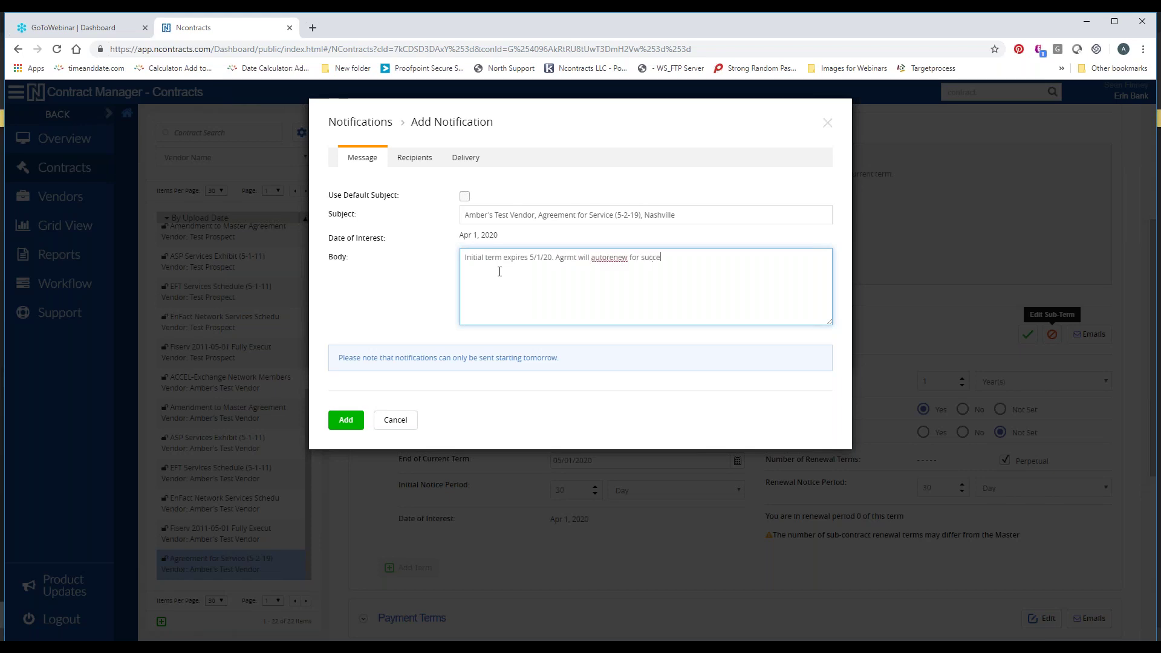
type("ssive 1 yr terms unless Bank canc")
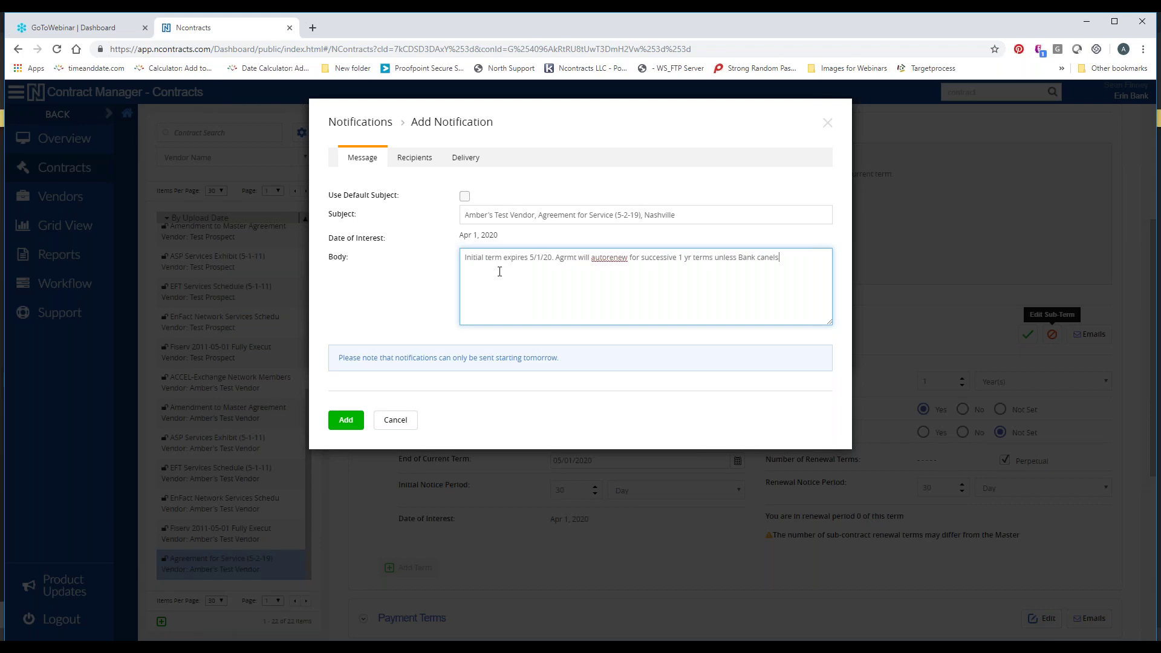
type("els in writing at least 30 days before en of")
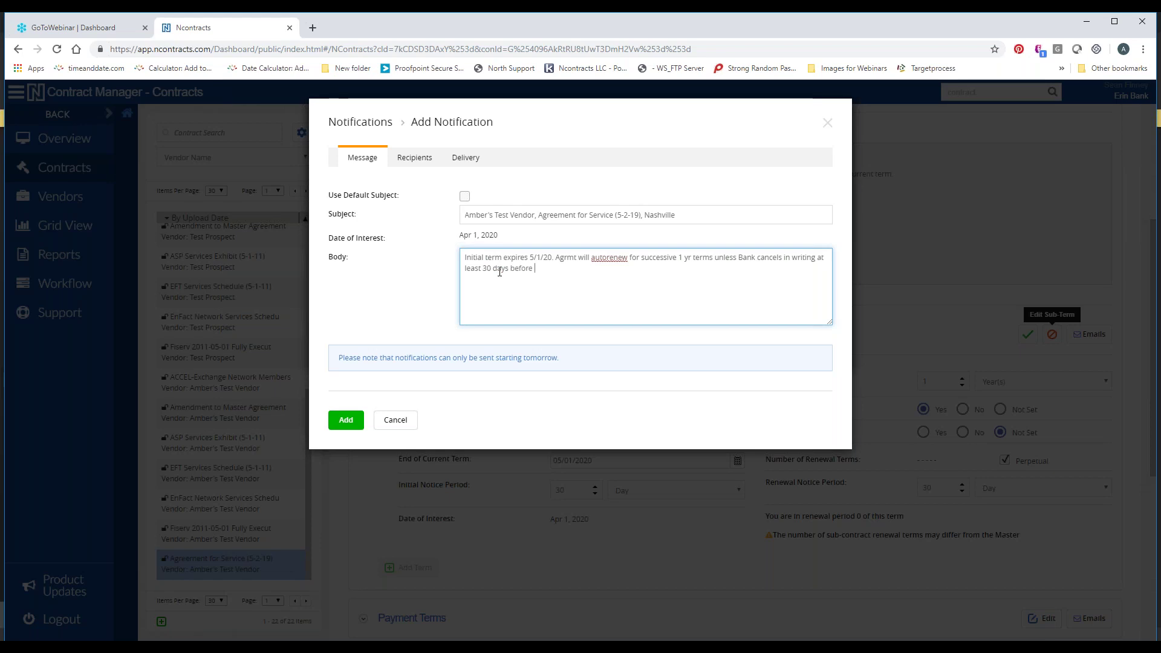
key("BackSpace")
key("BackSpace")
type("d of then current term.")
Add the Contract Term list and a user as notification recipients
left_click(413, 164)
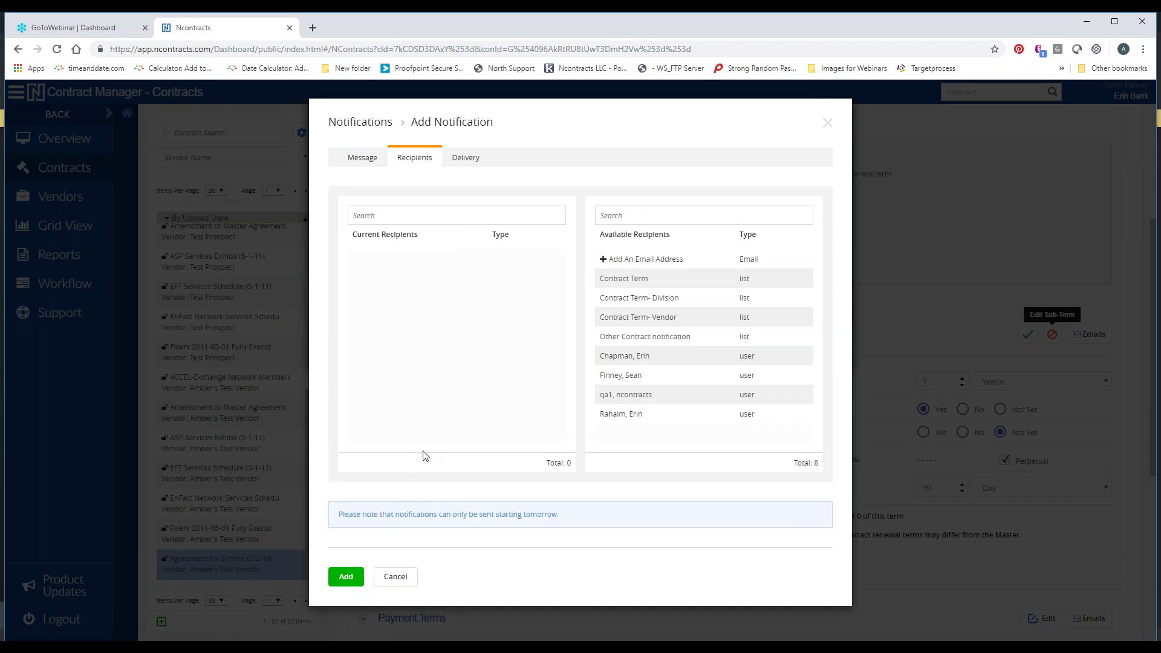
left_click(728, 297)
left_click(727, 339)
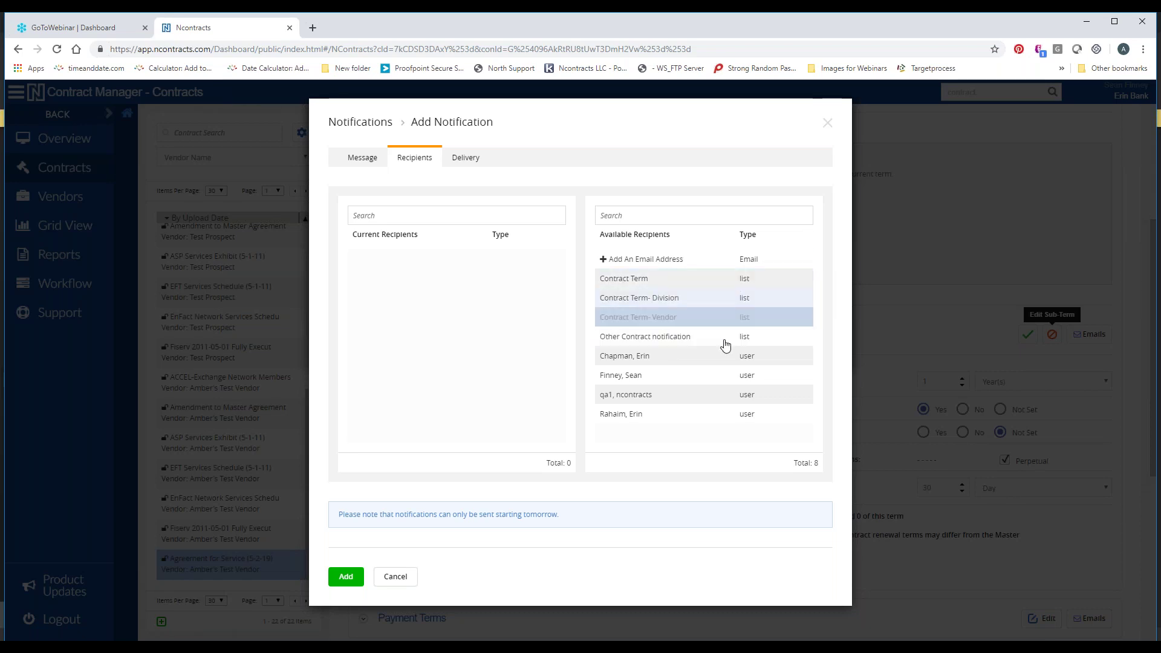
left_click(718, 279)
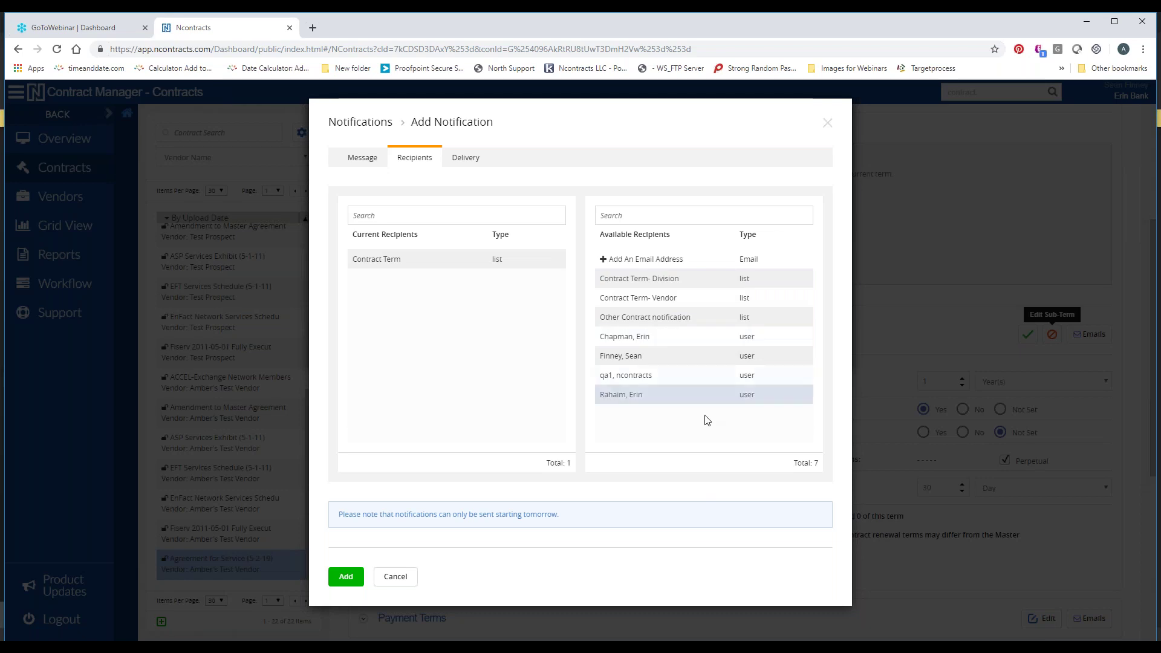
left_click(687, 355)
Add a custom e-mail address as a third recipient, then go to Delivery
left_click(636, 262)
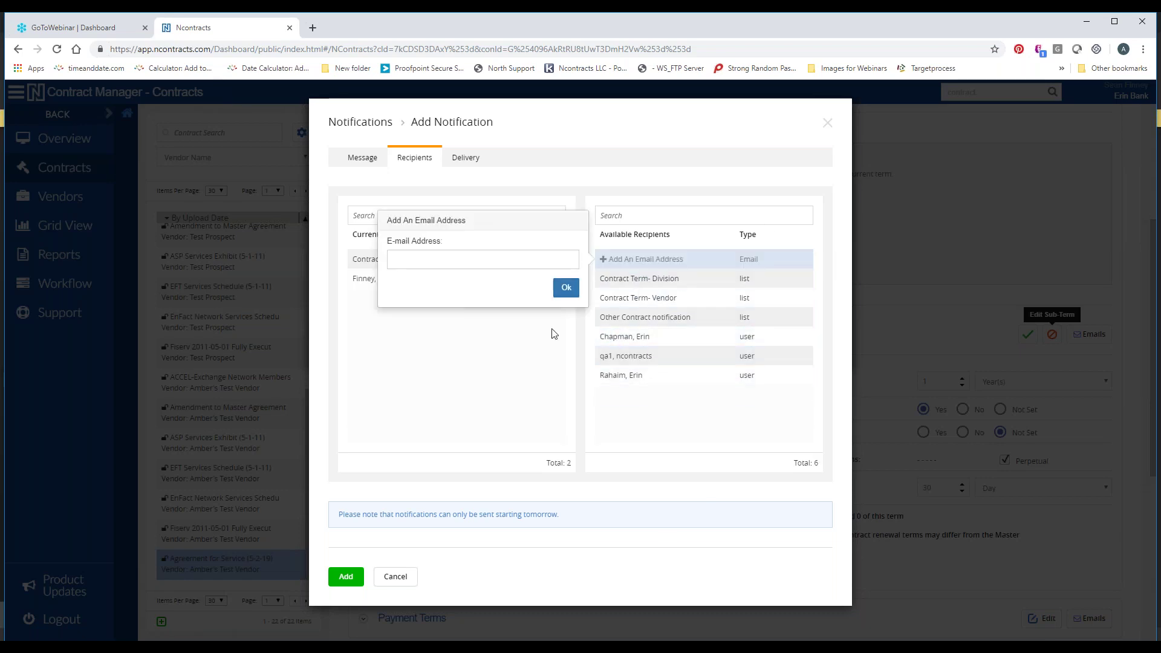
left_click(507, 258)
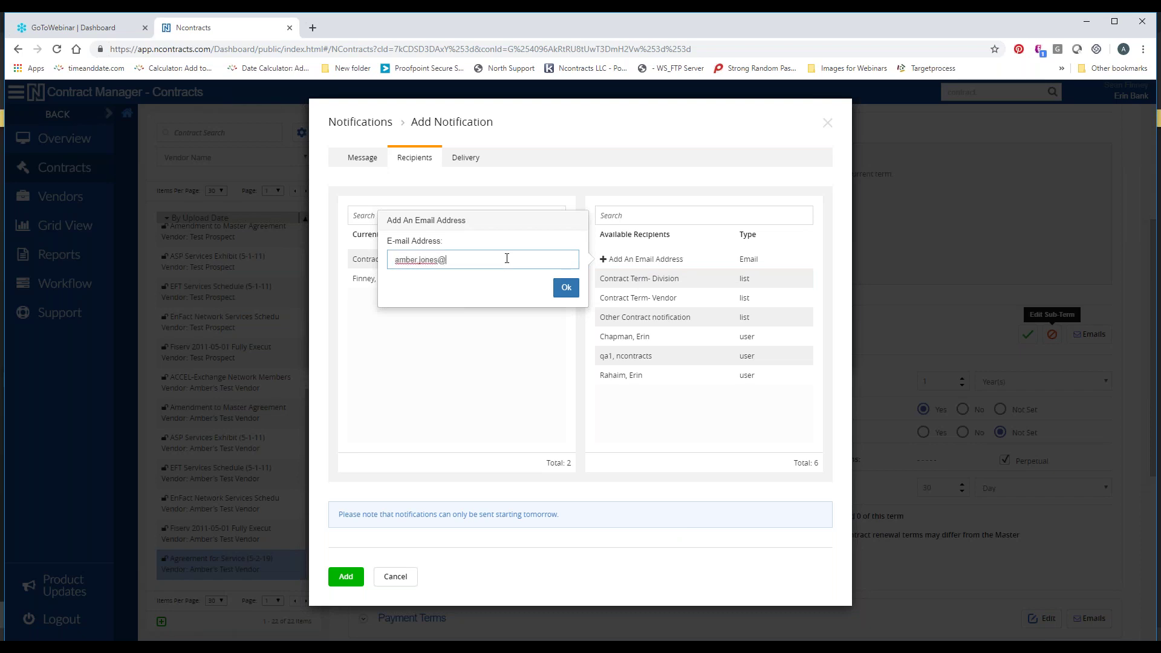
left_click(566, 287)
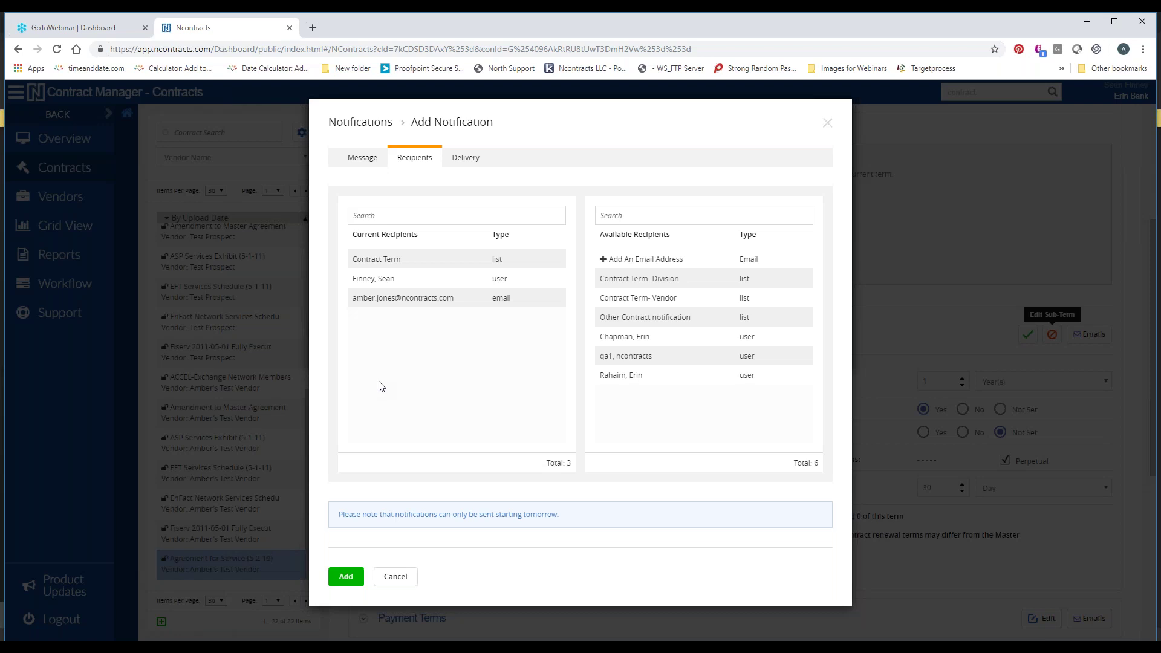
left_click(465, 158)
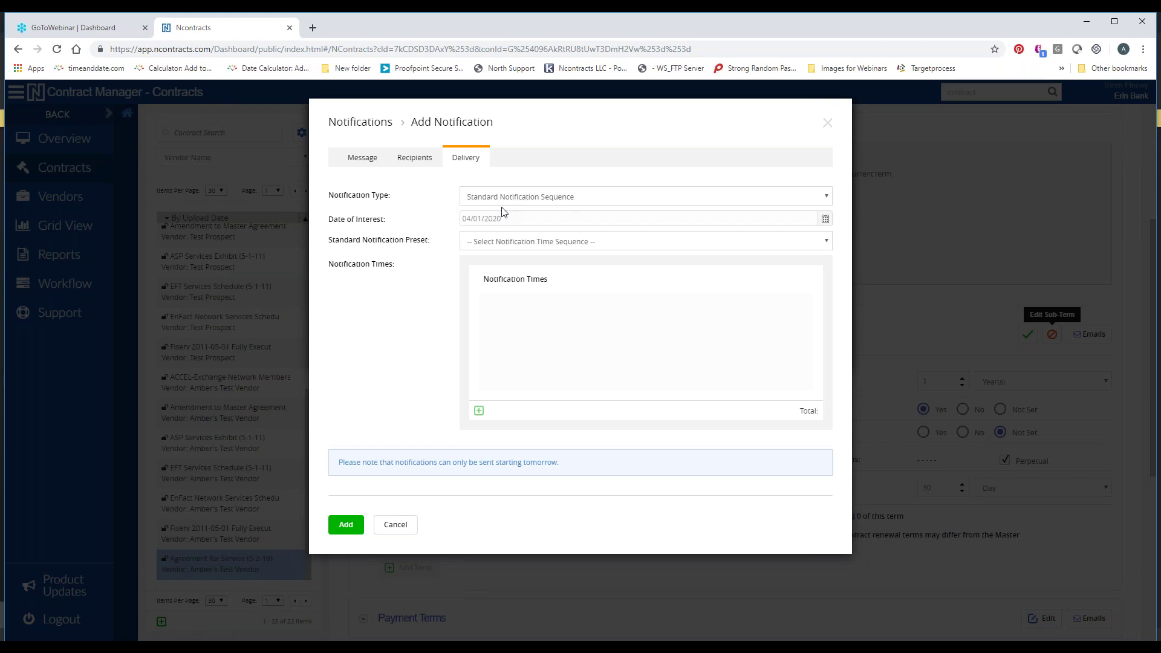
Apply the Core Processor preset, then switch the notification type to Custom Notification Sequence
left_click(488, 245)
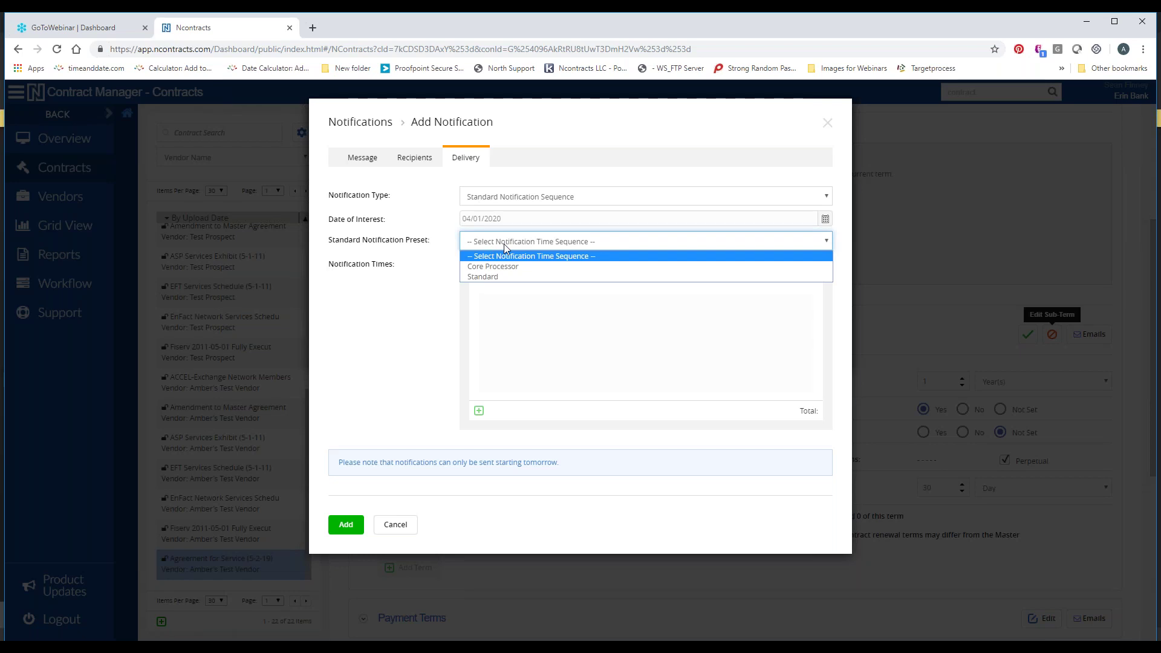
left_click(521, 267)
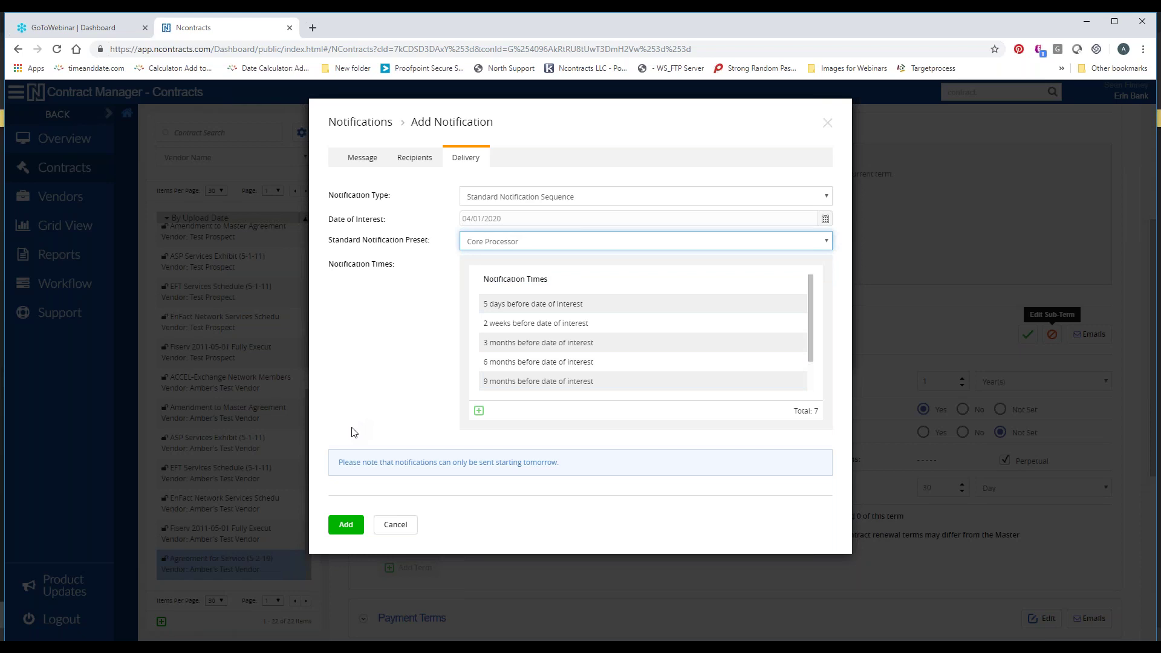
left_click(497, 200)
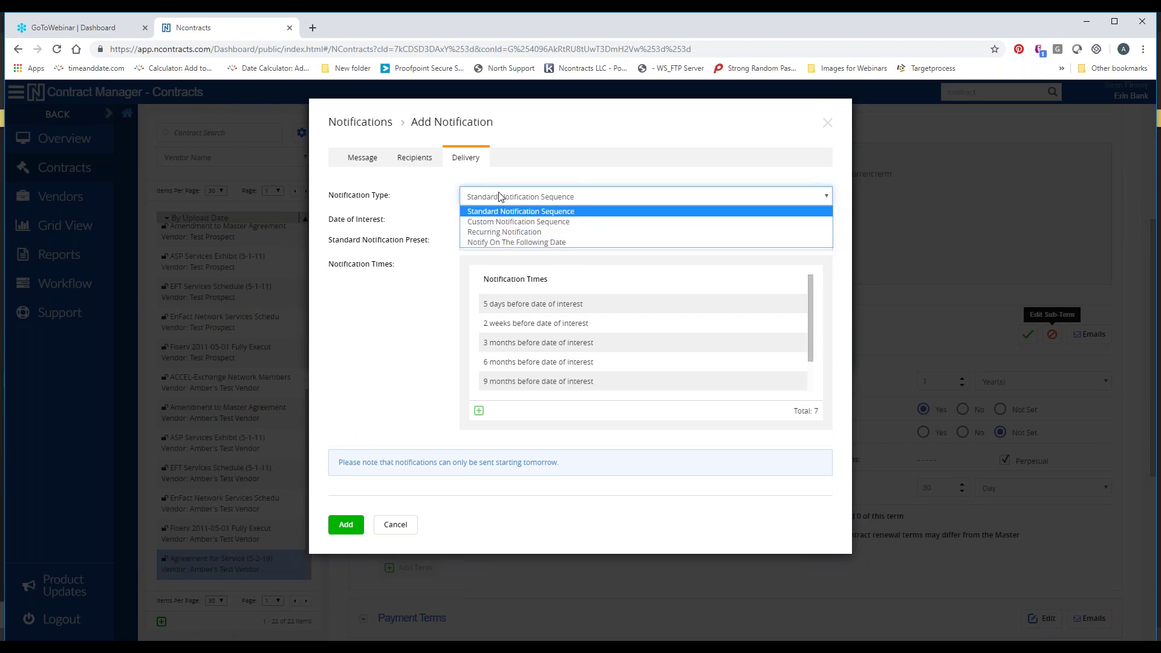
left_click(502, 222)
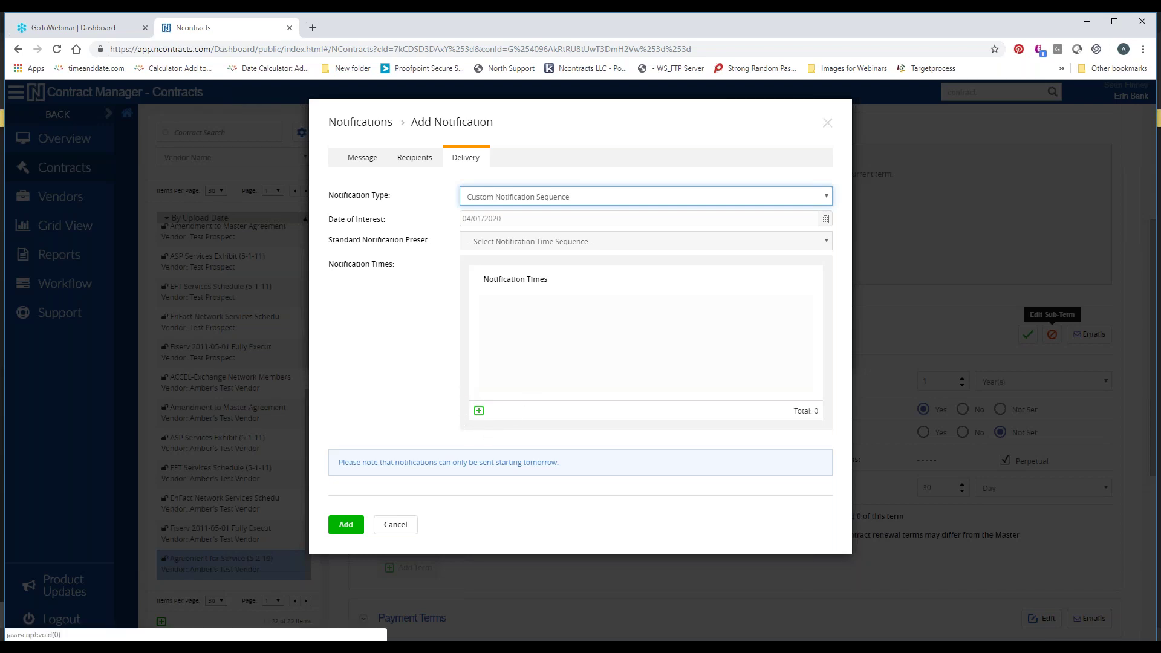
Add notification times of 1 day and 1 week before the date of interest
left_click(479, 412)
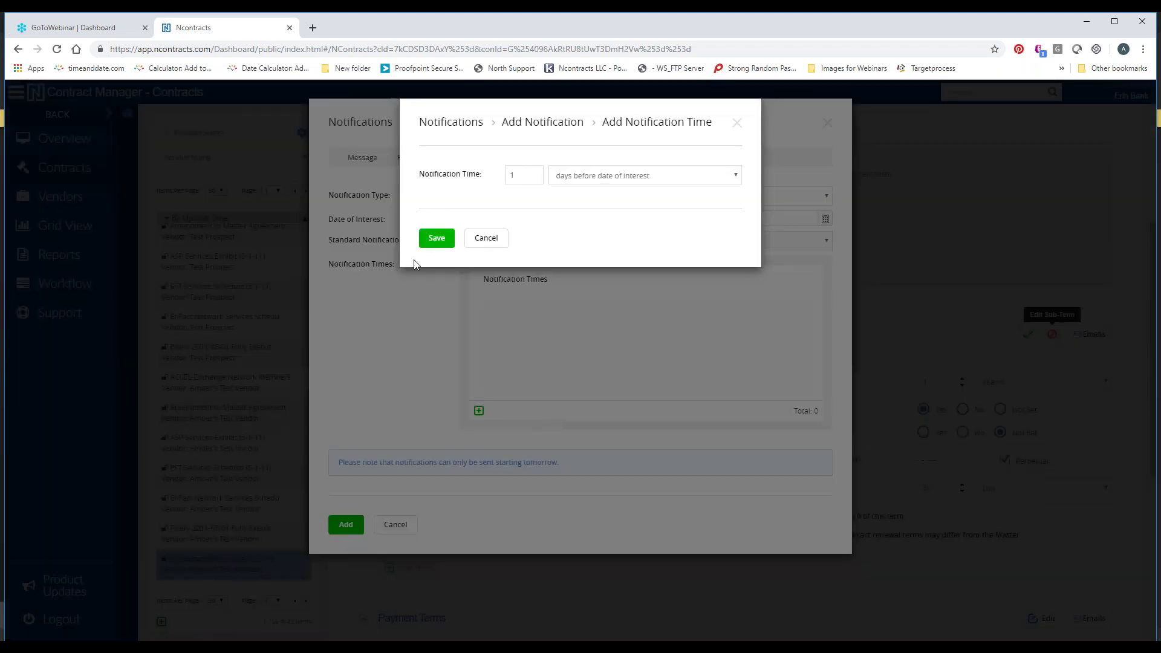
left_click(435, 243)
left_click(478, 412)
left_click(588, 178)
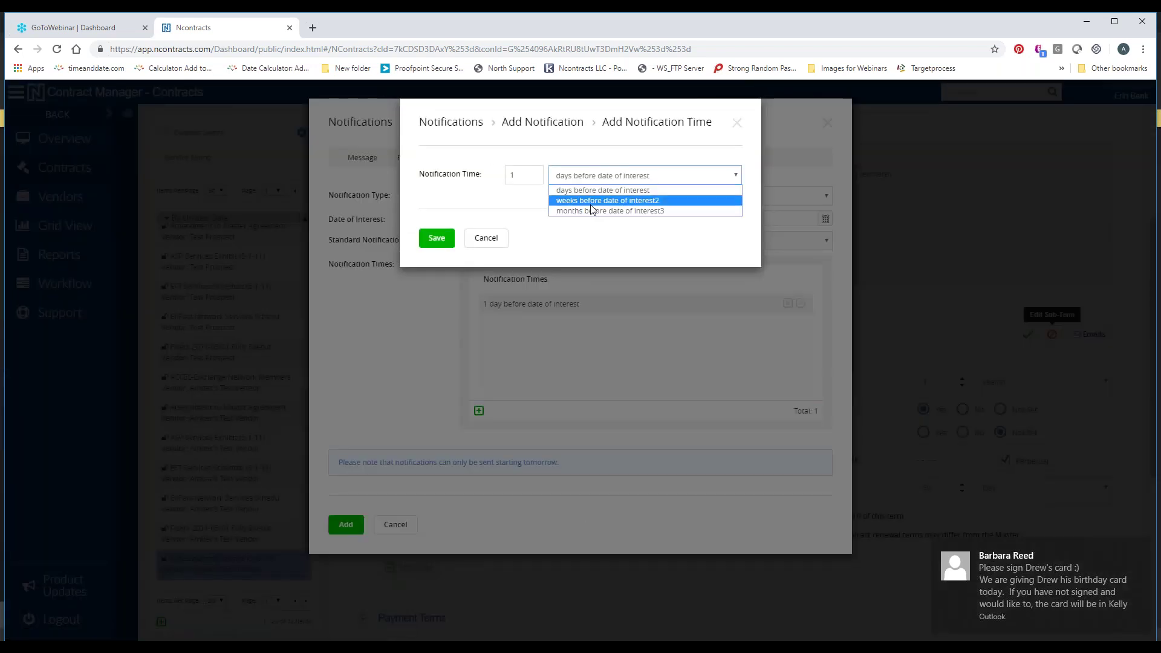
left_click(591, 201)
left_click(436, 240)
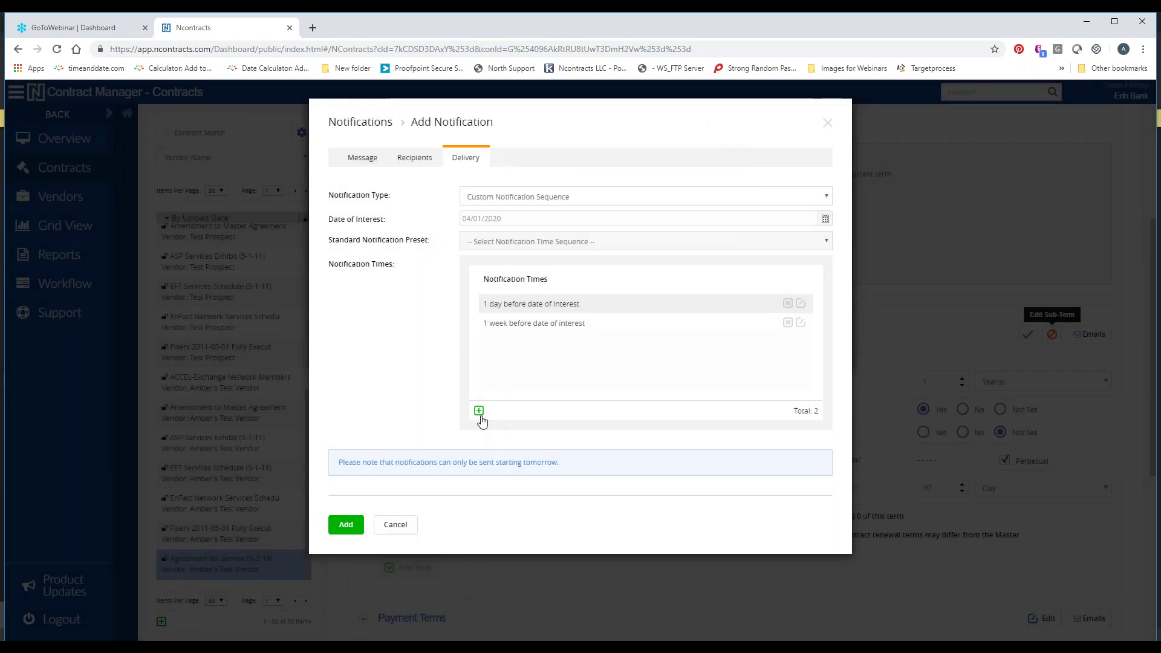
left_click(786, 310)
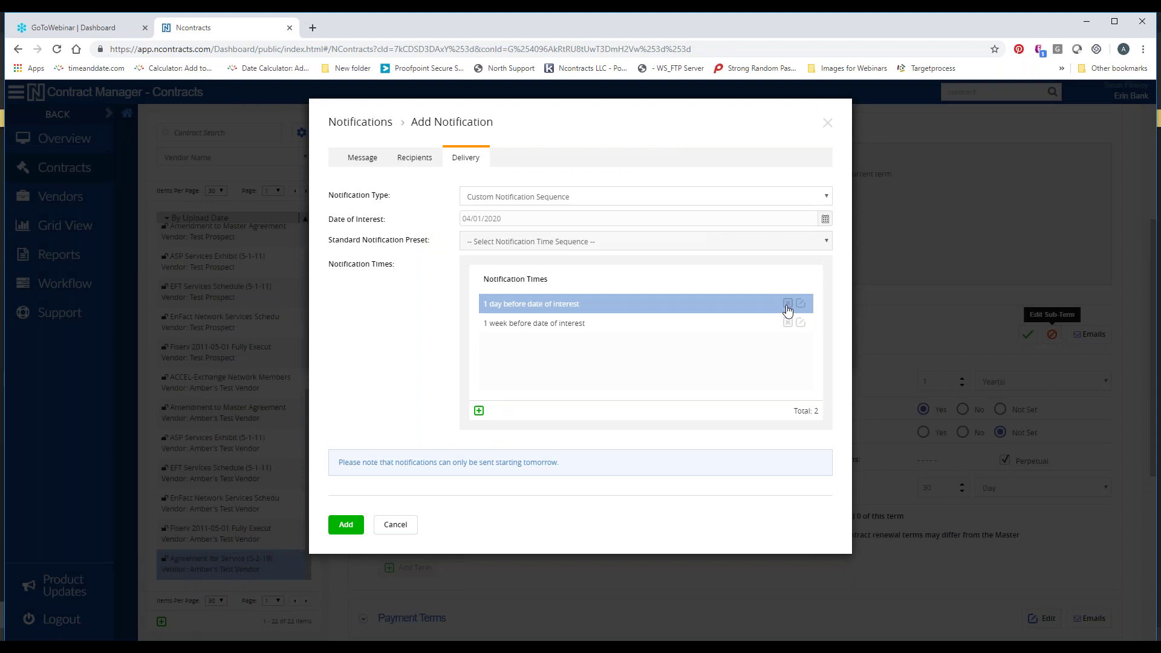
left_click(786, 323)
left_click(785, 307)
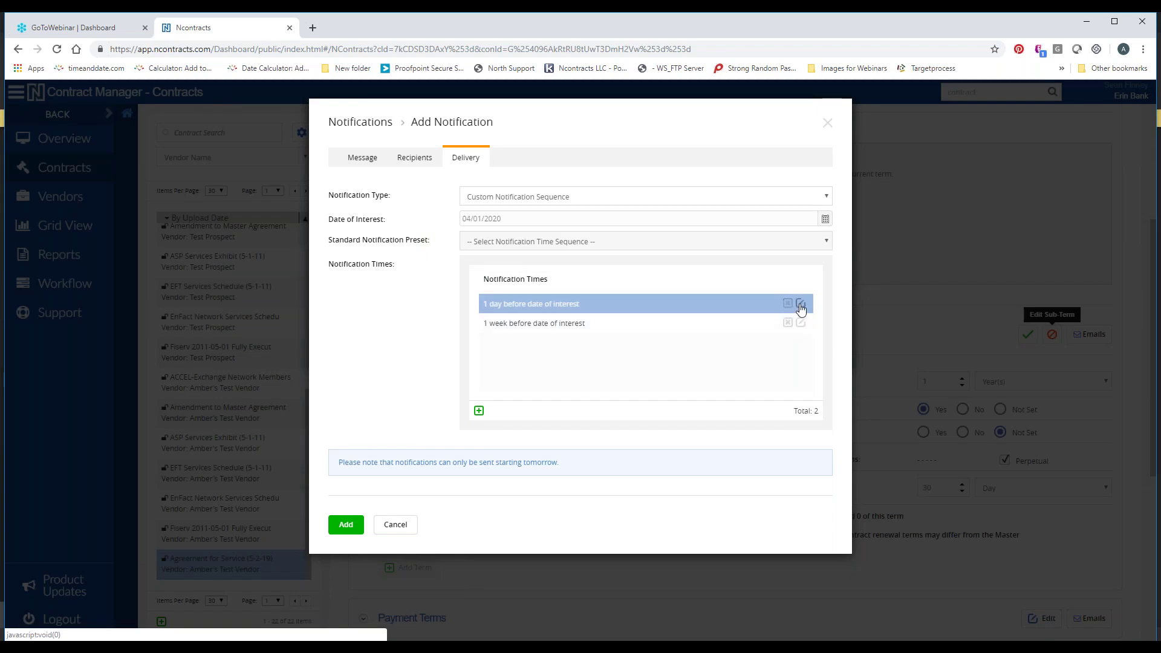
left_click(570, 199)
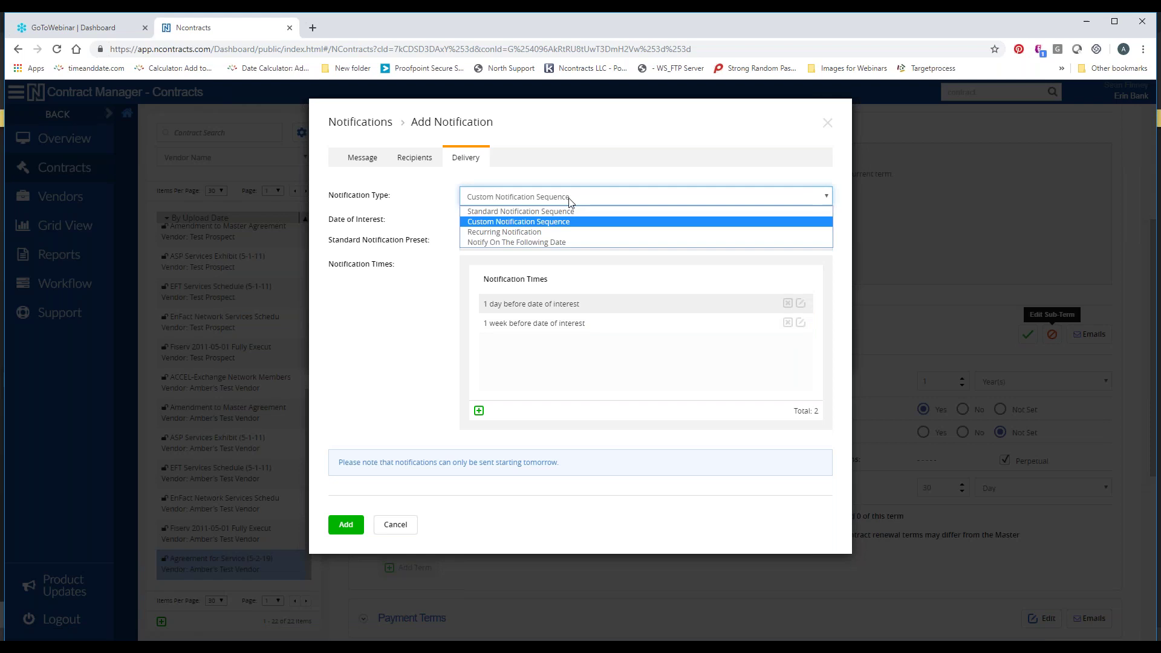
Make it a Recurring Notification with a yearly rule starting 1/1/20
left_click(563, 232)
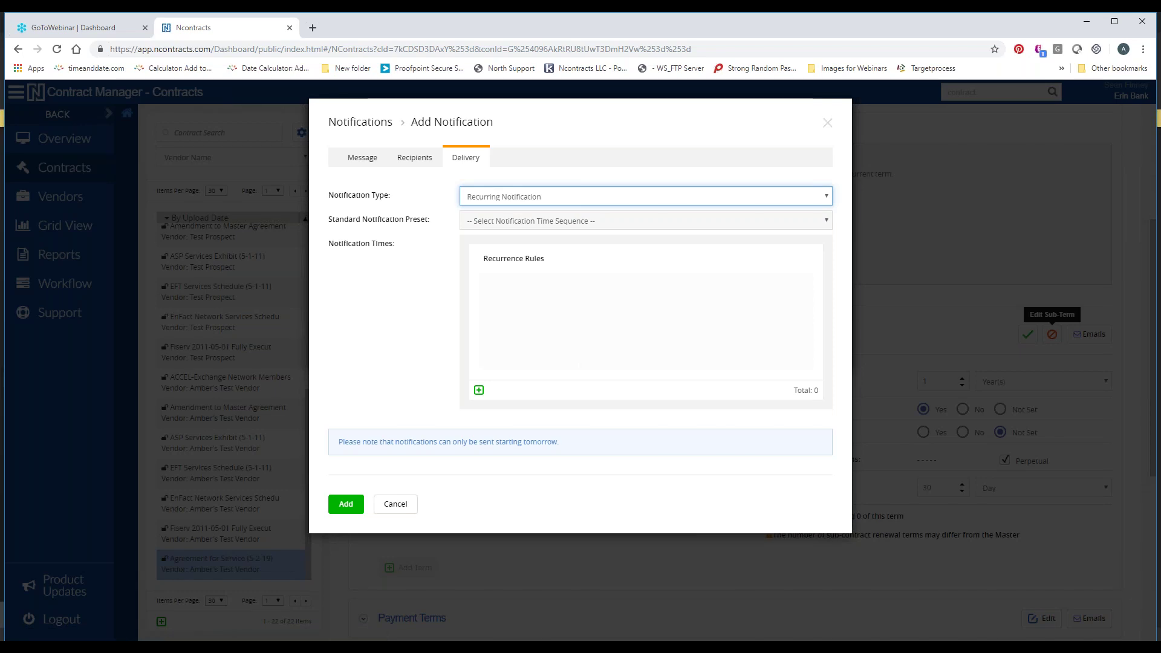
left_click(478, 390)
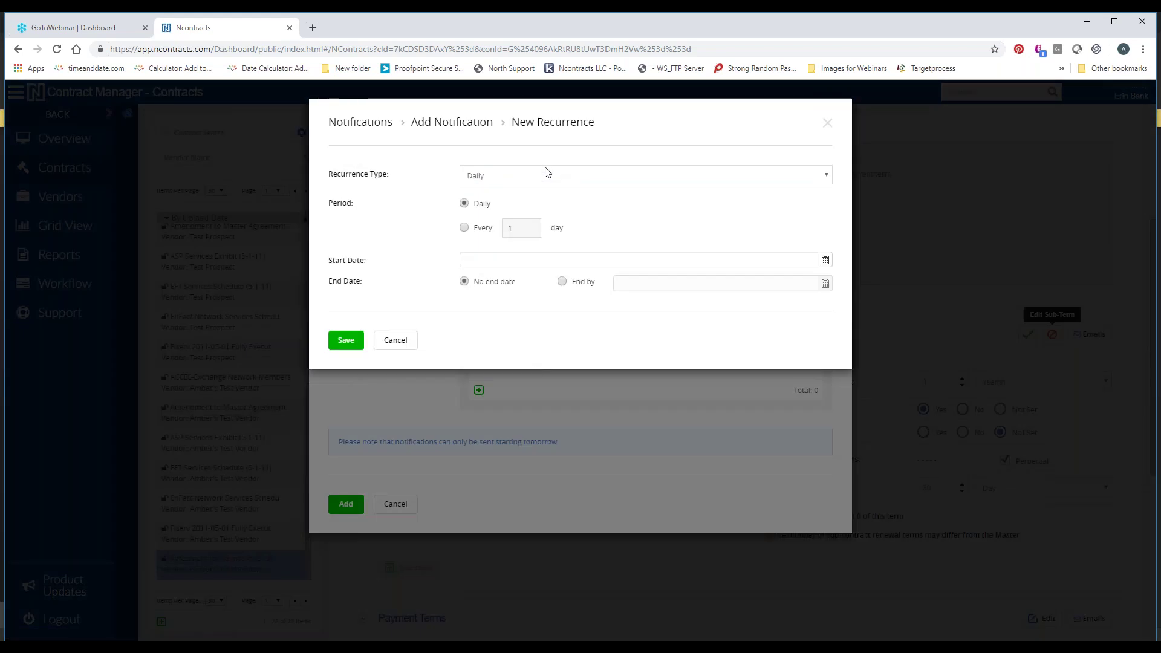
left_click(547, 176)
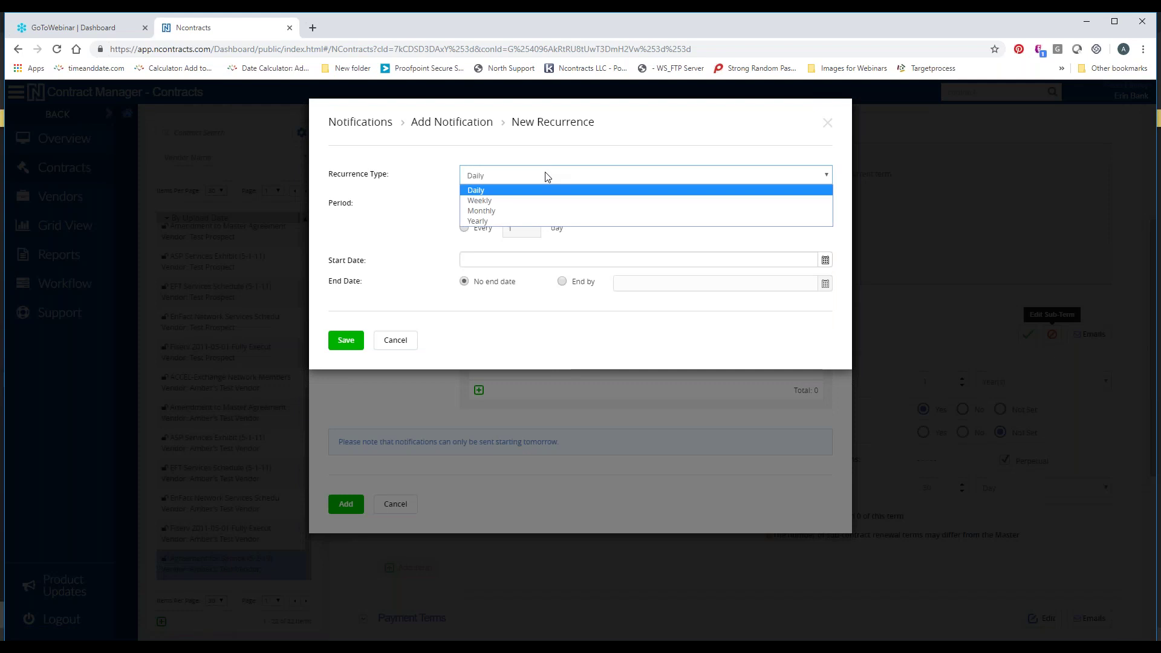
left_click(527, 220)
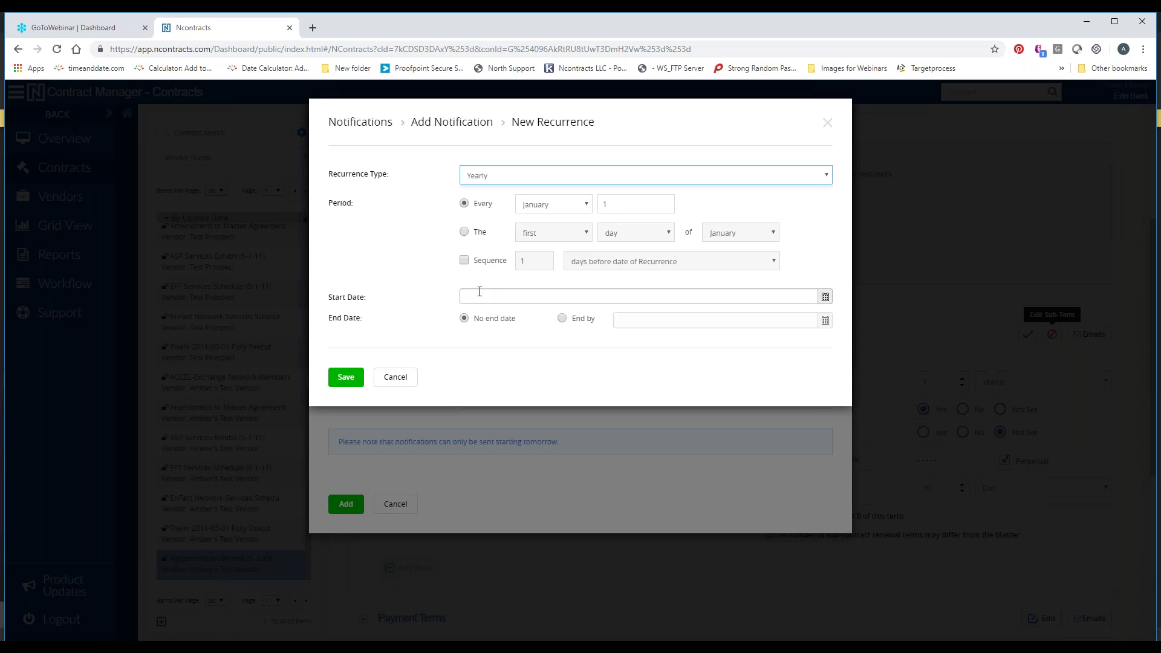
left_click(480, 294)
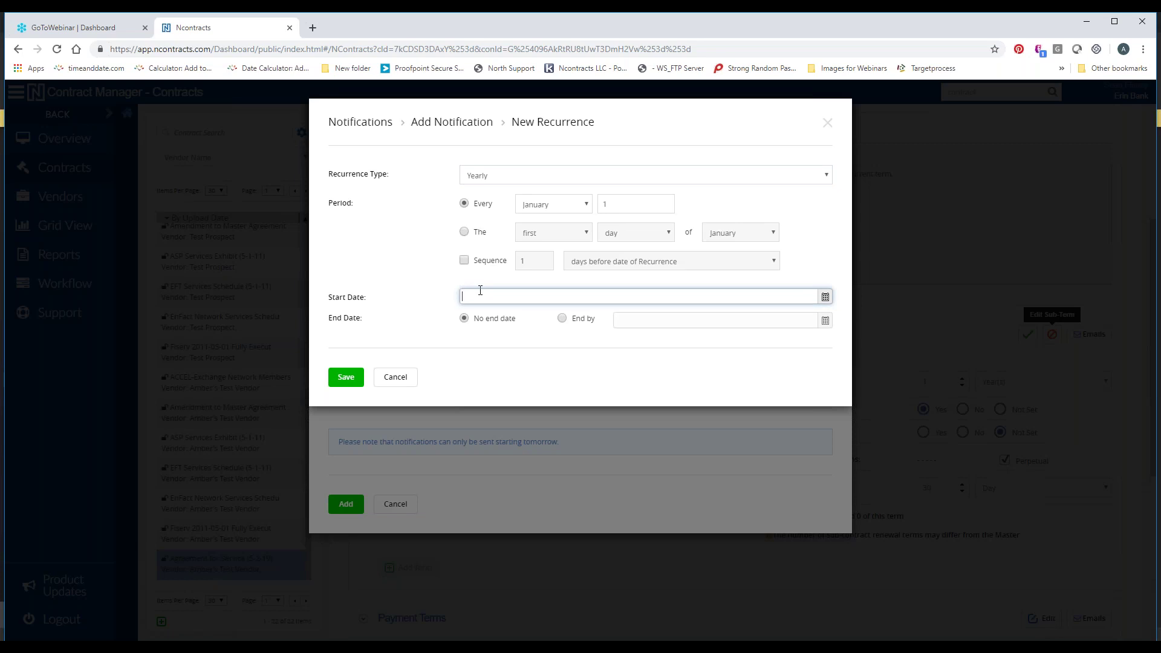
type("1/1/20")
left_click(348, 377)
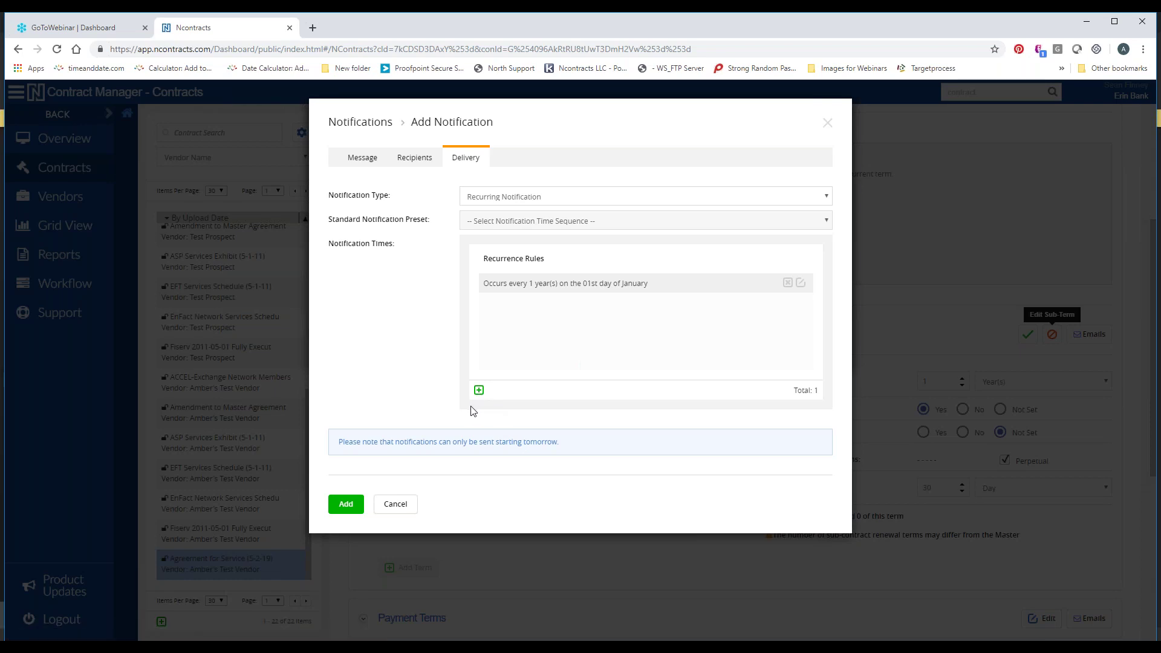
Switch to a single-date notification, keeping the date 04/01/2020
left_click(496, 199)
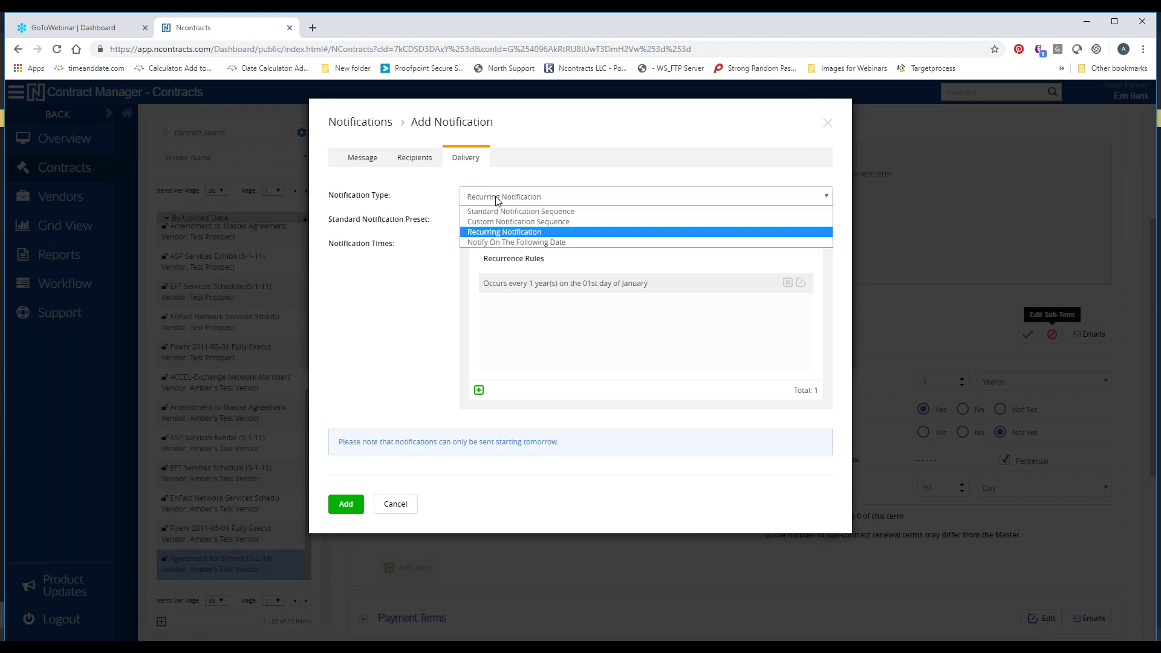
left_click(494, 241)
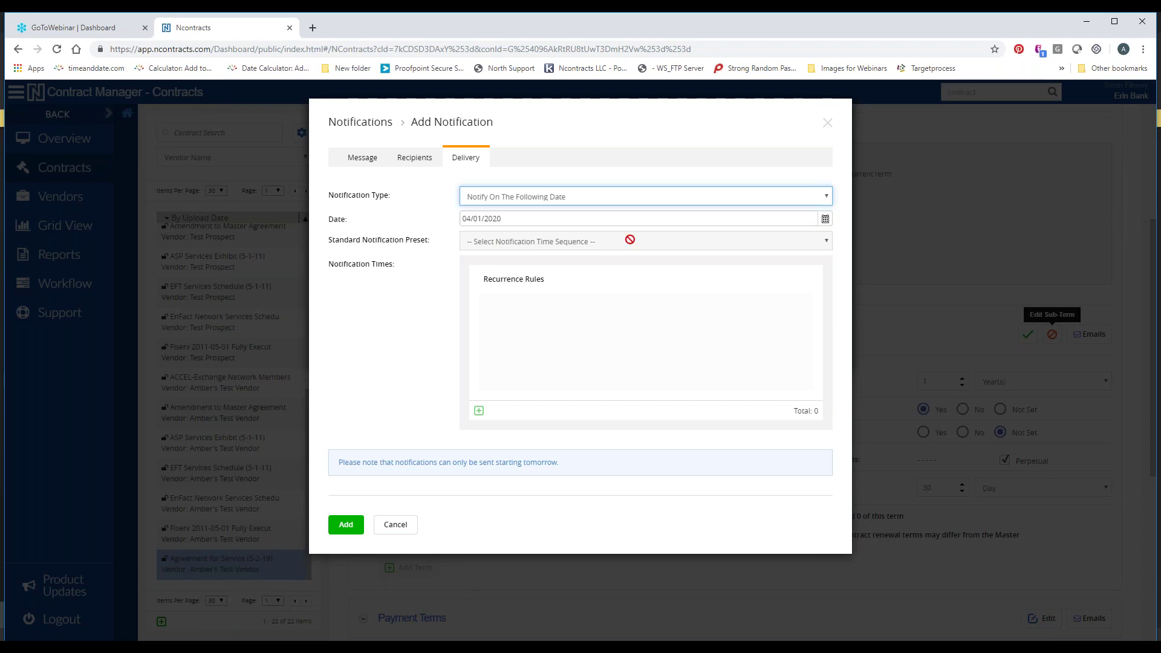
left_click(824, 222)
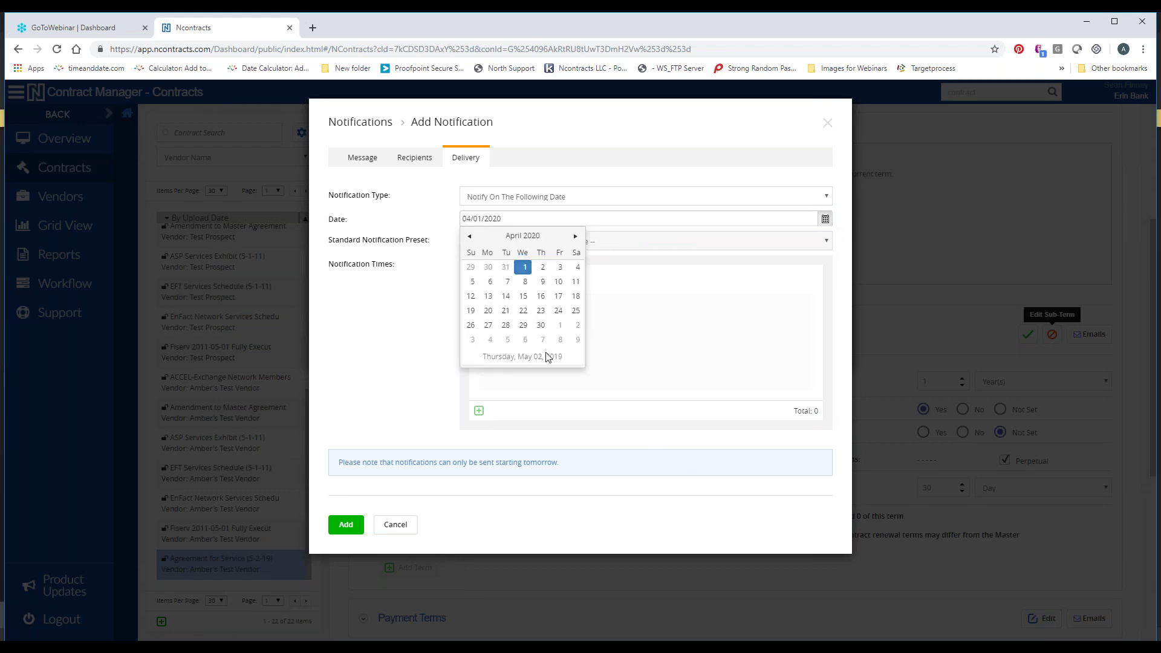
left_click(678, 318)
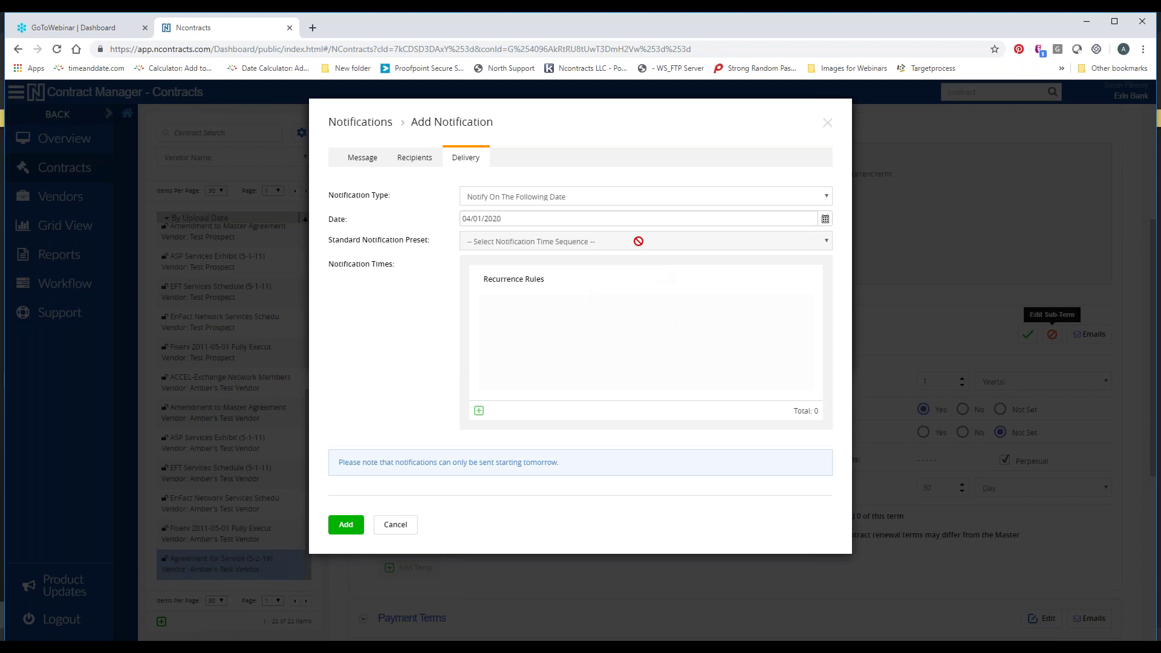
Change to Standard Notification Sequence with the Standard preset (5 days, 2 weeks, 3 months)
left_click(627, 199)
left_click(626, 212)
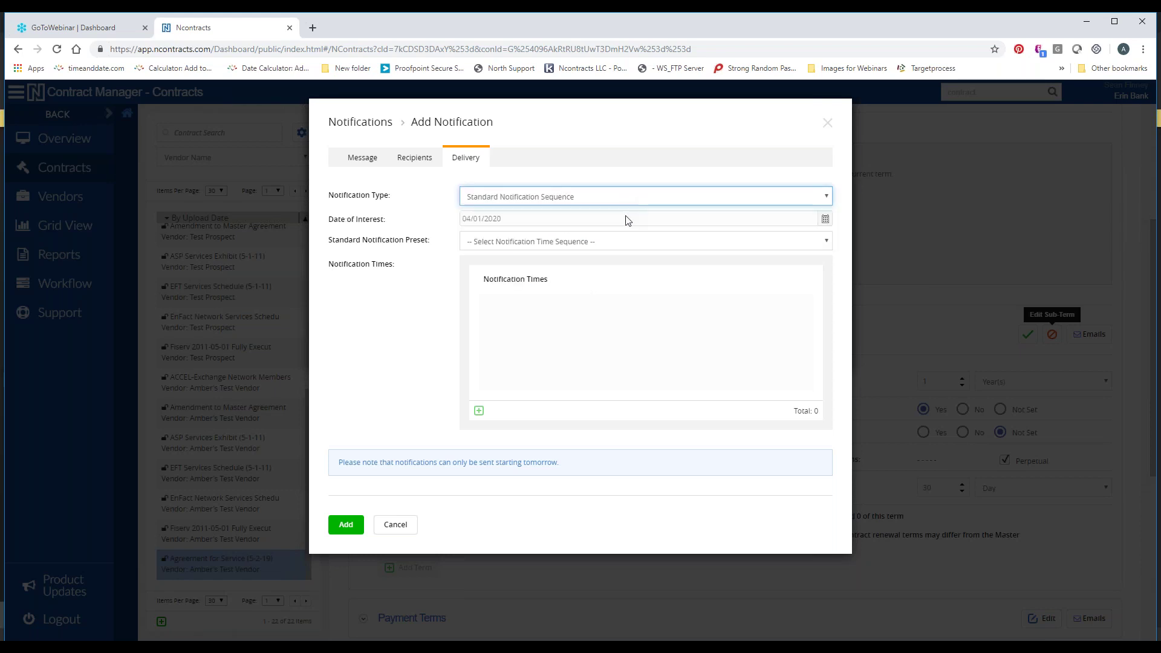
left_click(596, 243)
left_click(589, 277)
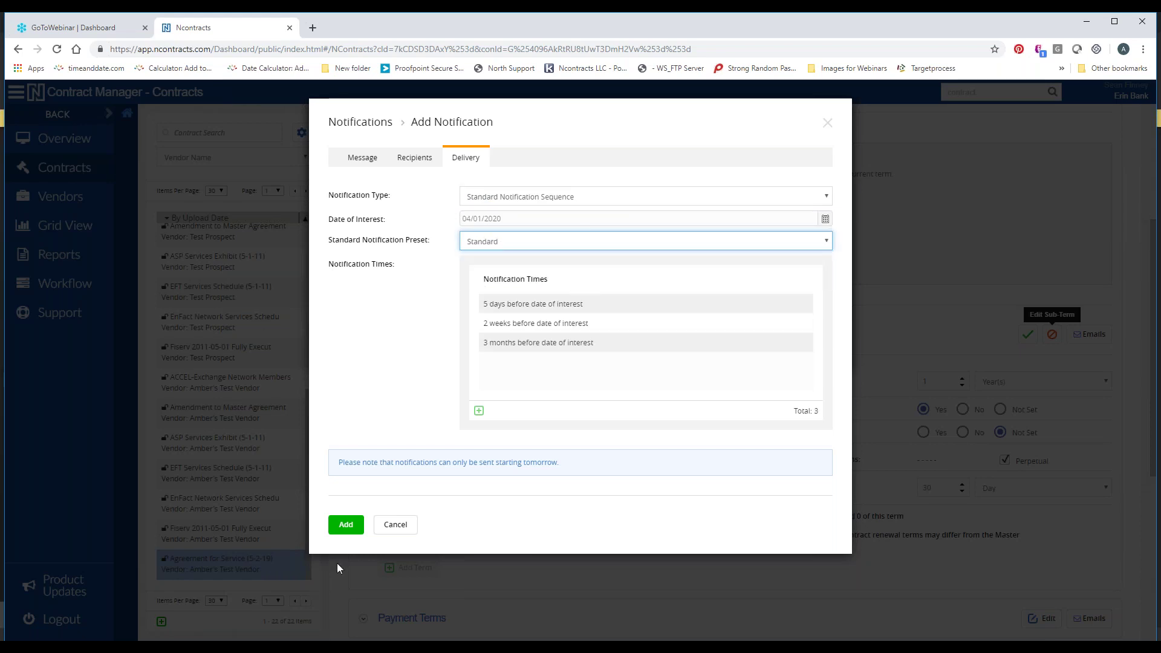
Add the notification, close the Notifications list, and save the Agreement Term sub-term
left_click(342, 529)
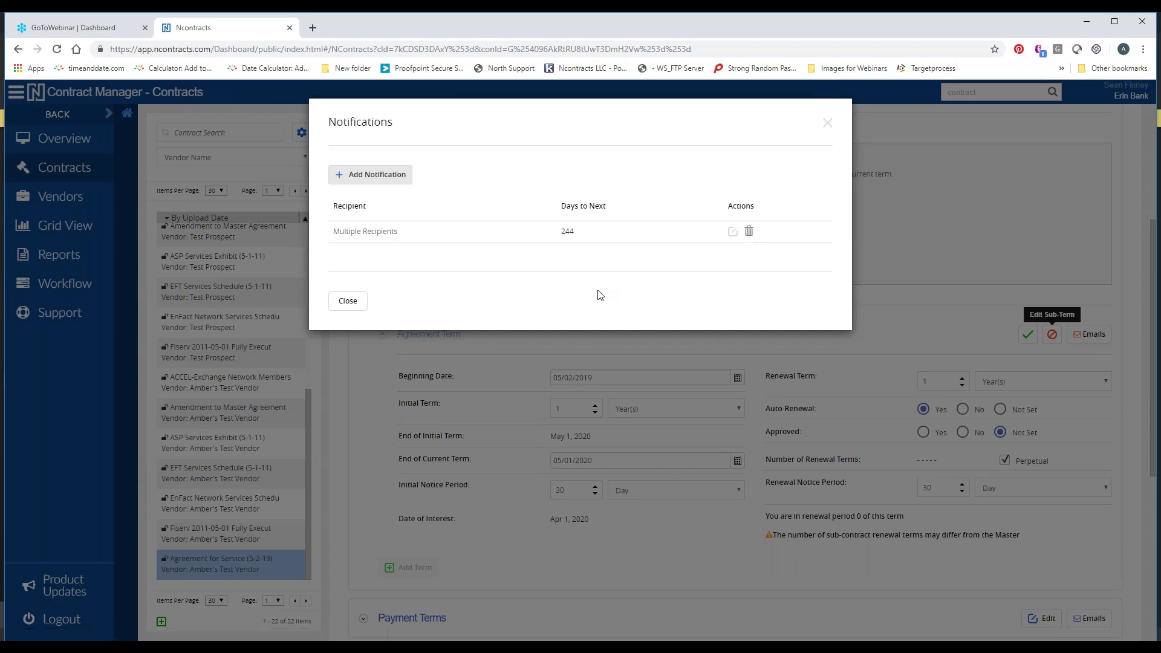
left_click(344, 302)
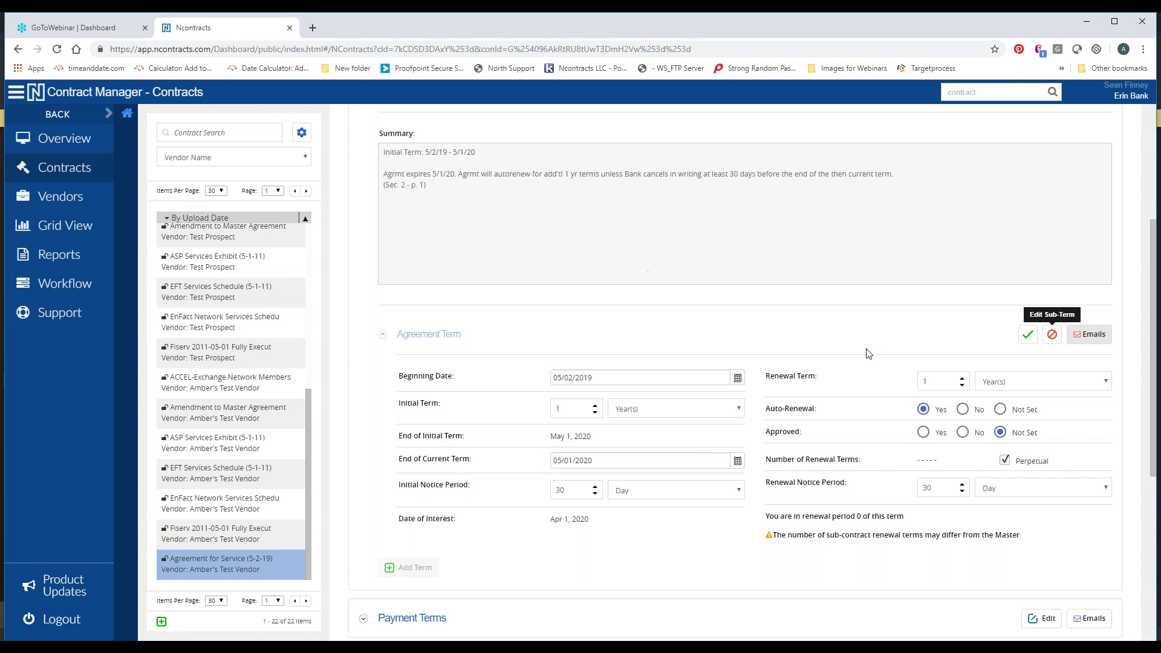
left_click(1027, 334)
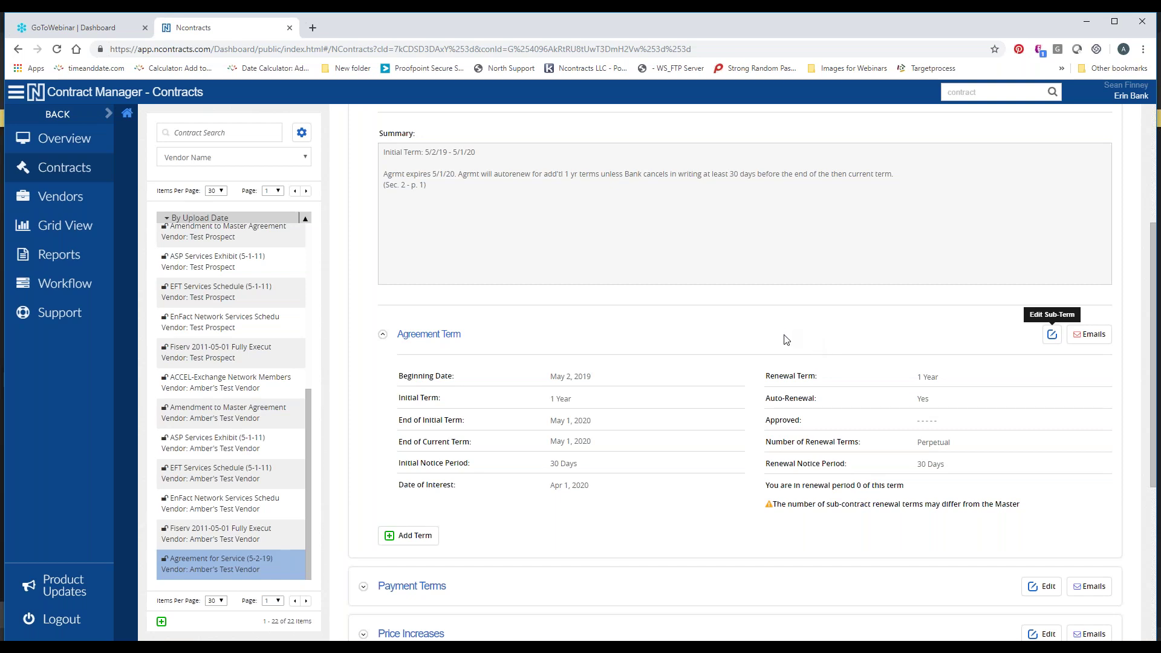
Add the line 'Current Term: 5/2/20 - 5/1/21' below the Initial Term line and save the Term summary
scroll(798, 354, "up", 2)
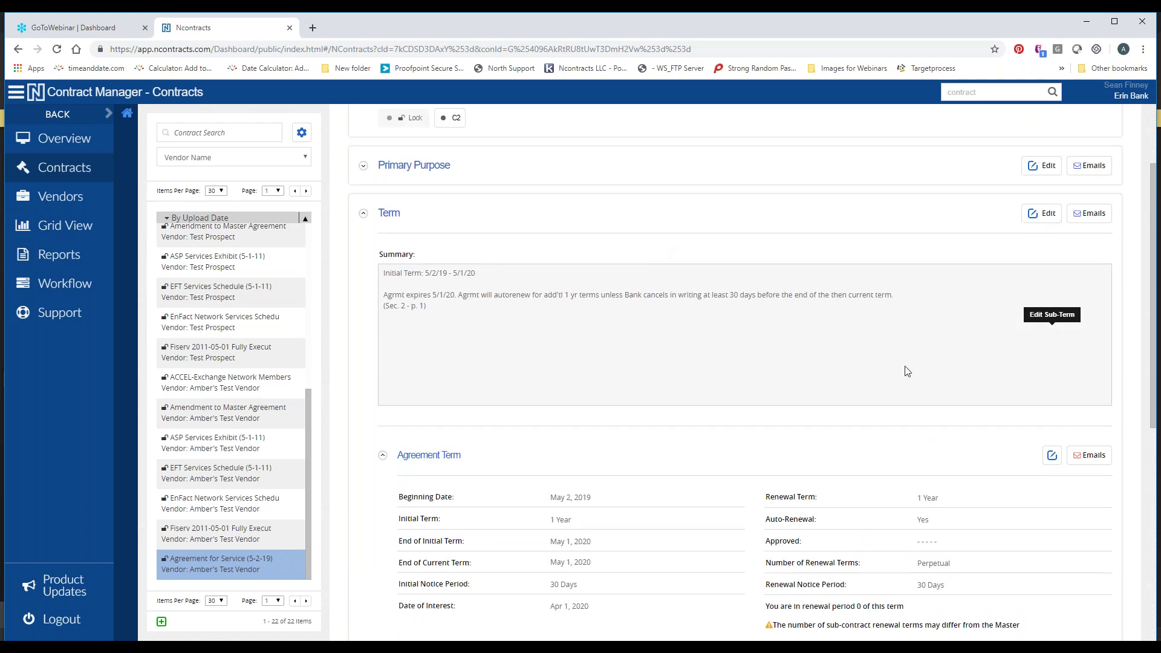
left_click(1041, 214)
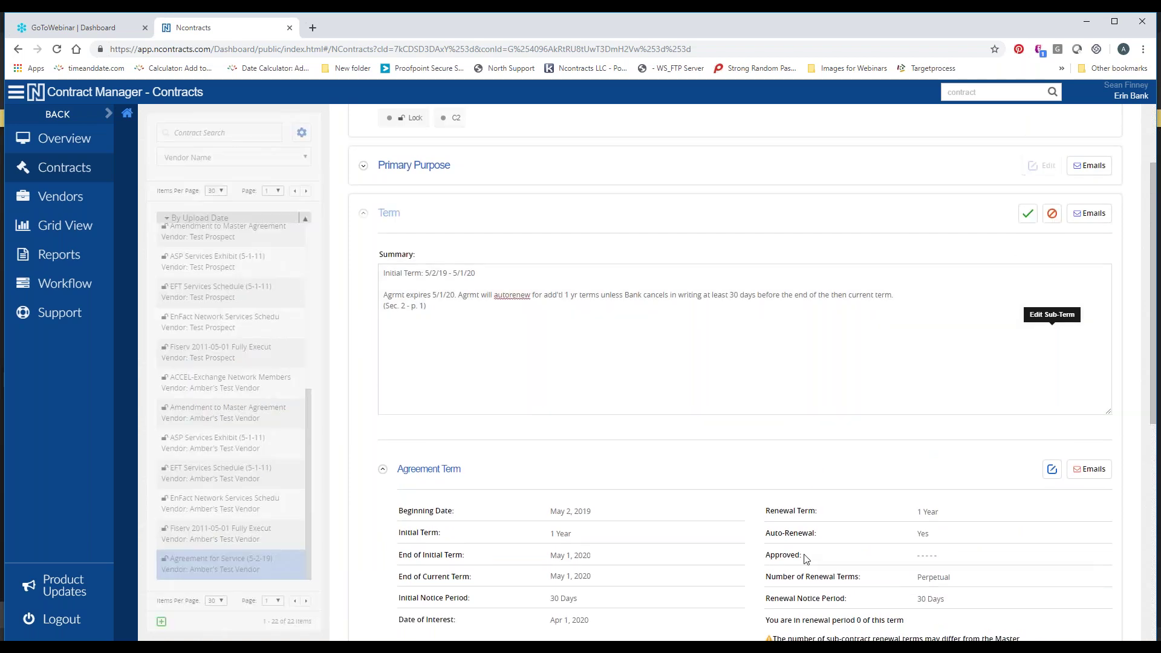
left_click(488, 274)
key("Return")
type("Current Term")
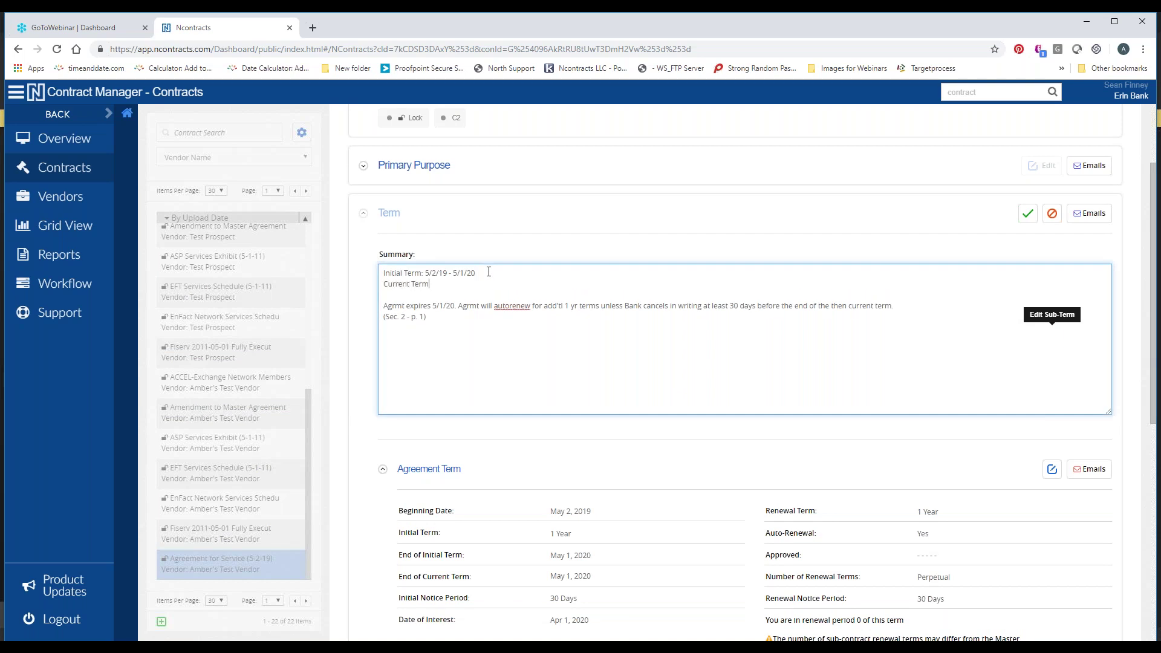
type(": 5/2/20 - 5/1/21")
left_click(1029, 217)
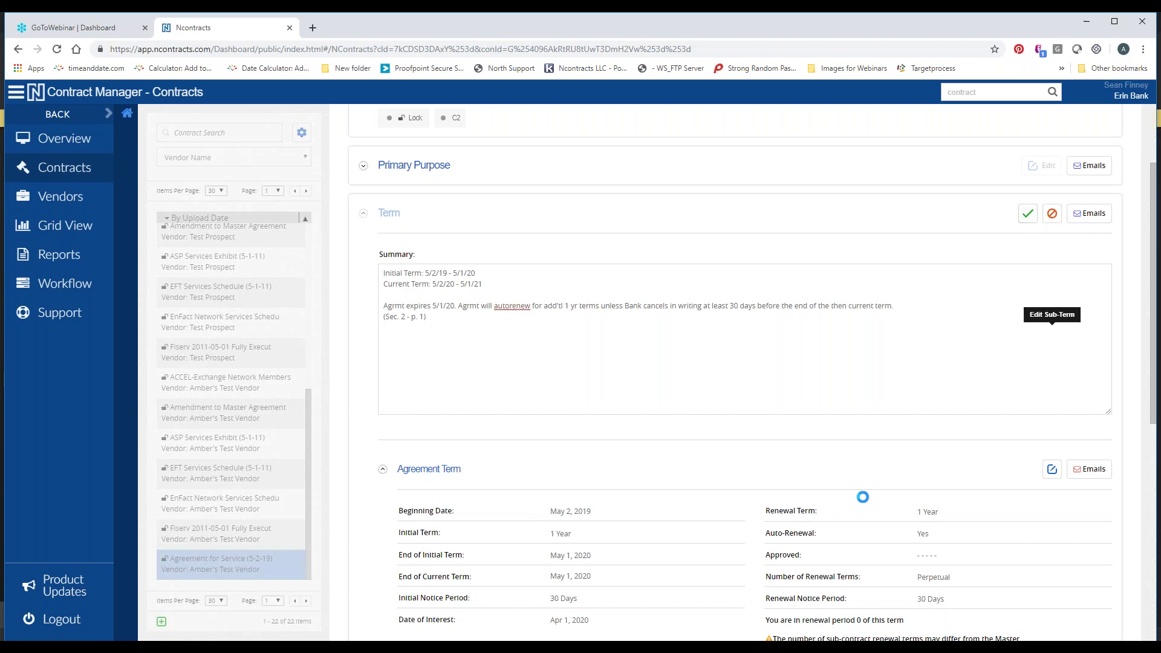
scroll(800, 458, "down", 2)
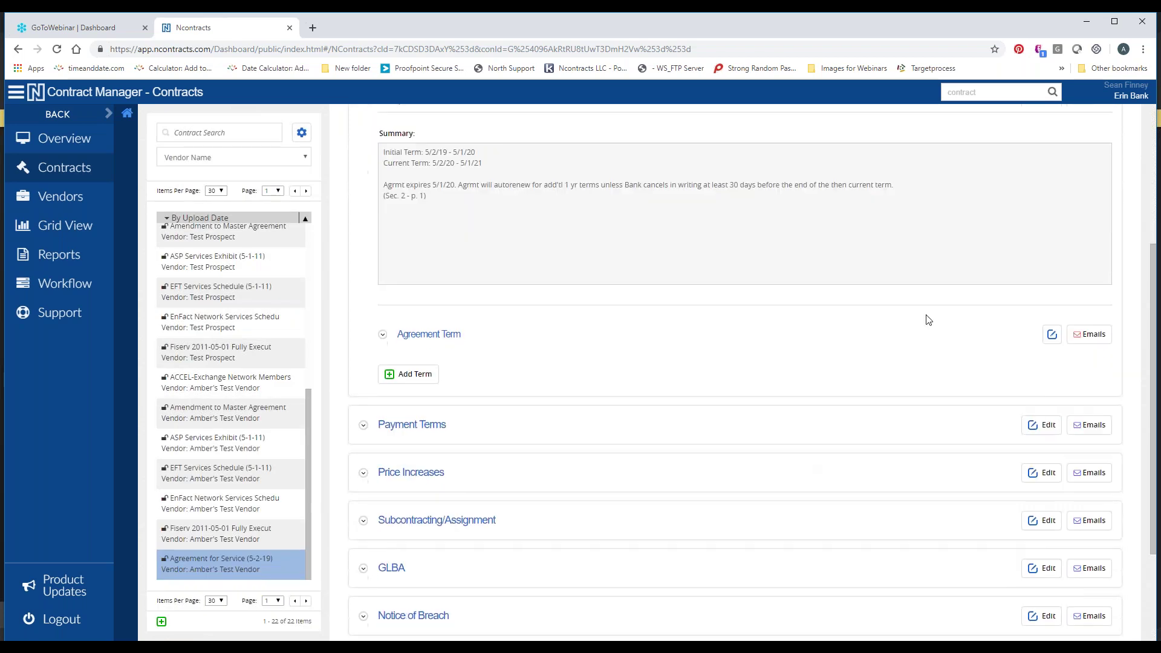
Edit the Agreement Term, set Approved to Yes and confirm renewing the term
left_click(427, 337)
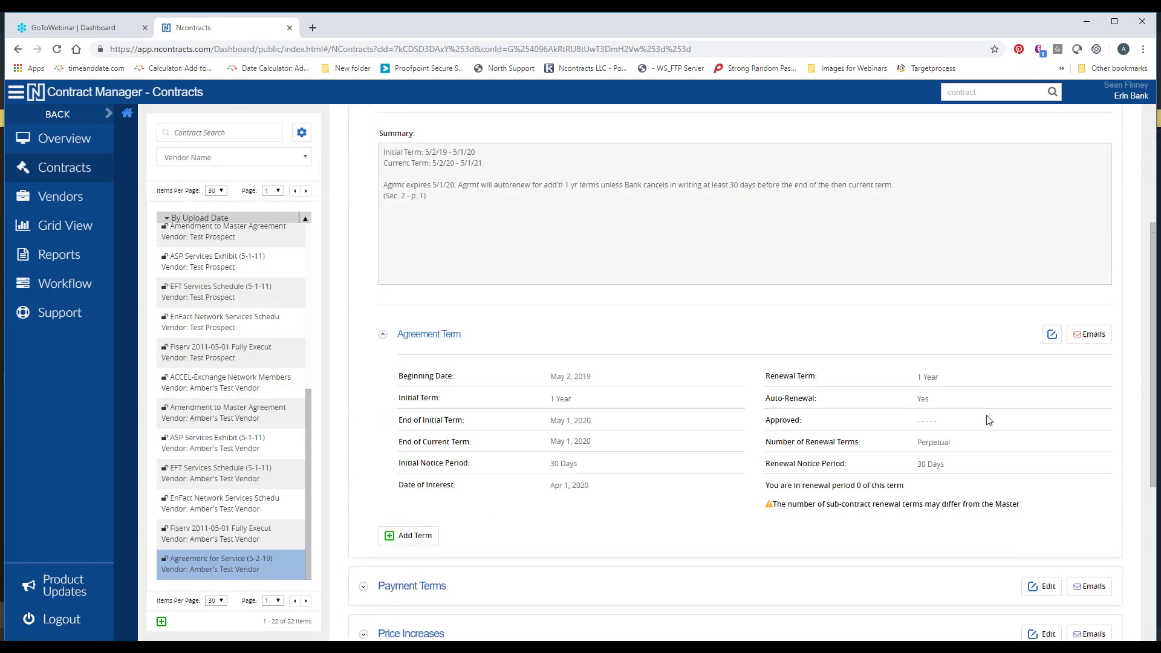
left_click(1050, 337)
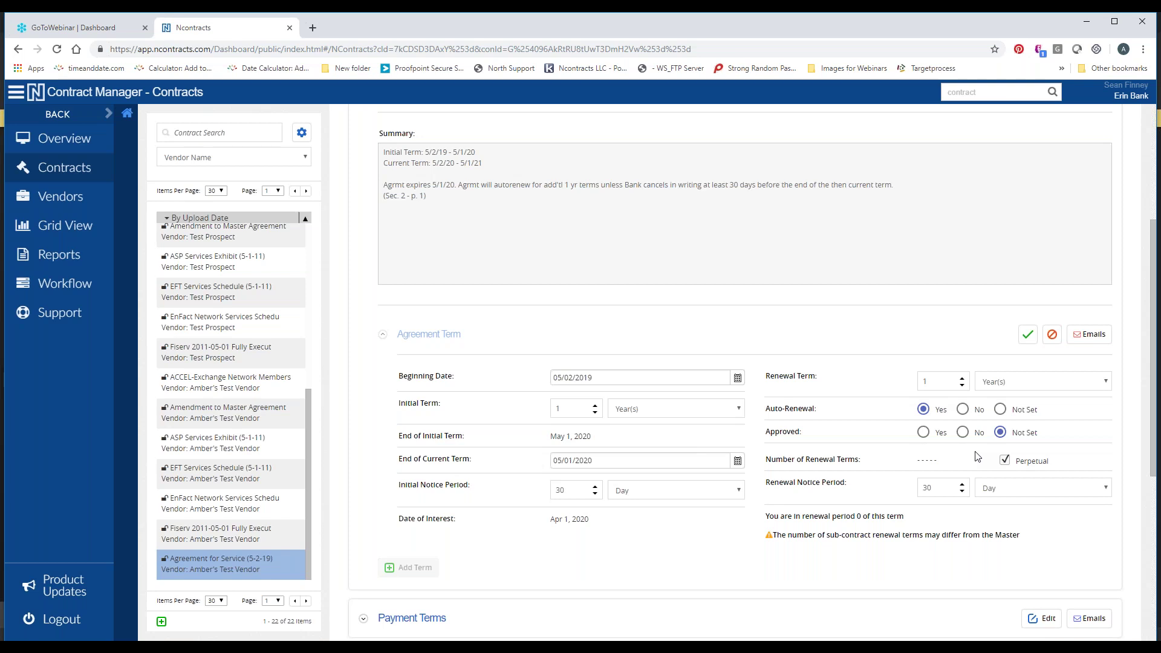
left_click(923, 431)
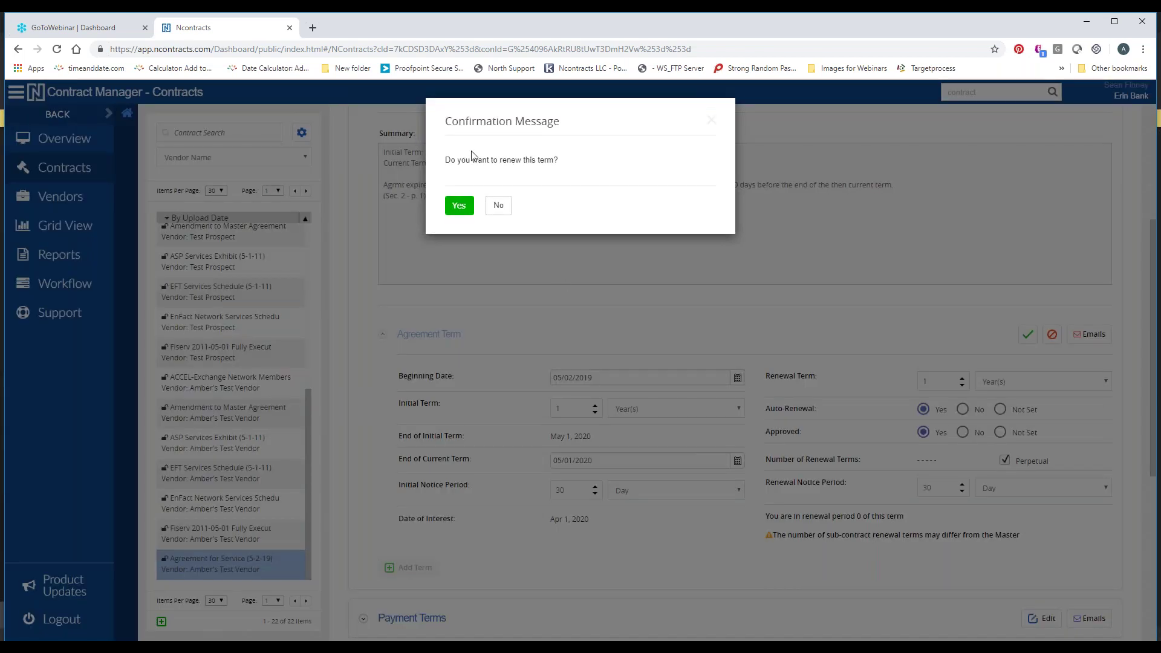
left_click(461, 206)
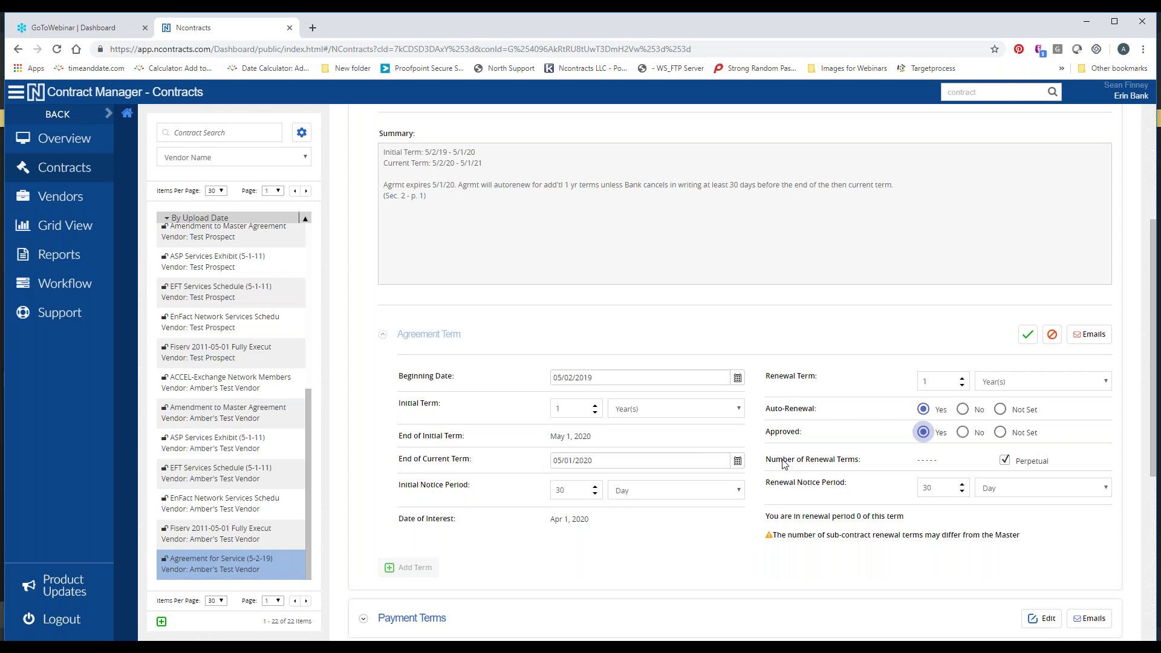
Change End of Current Term to 05/01/2021, which moves Date of Interest to Apr 1, 2021
left_click(655, 461)
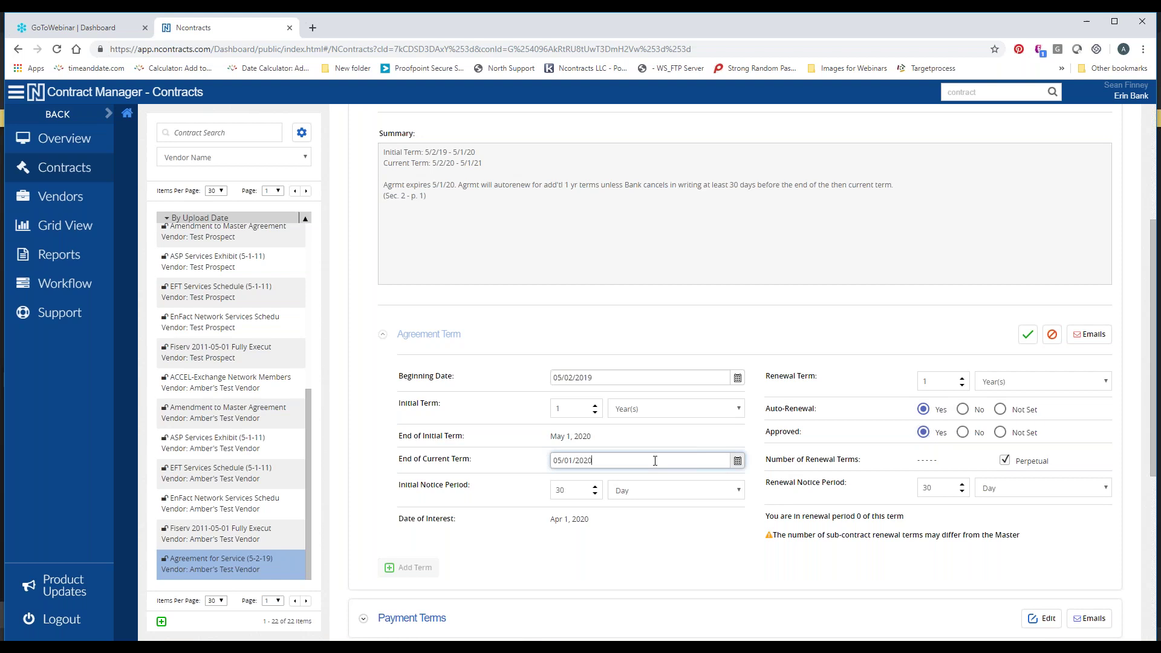
key("BackSpace")
type("1")
left_click(615, 377)
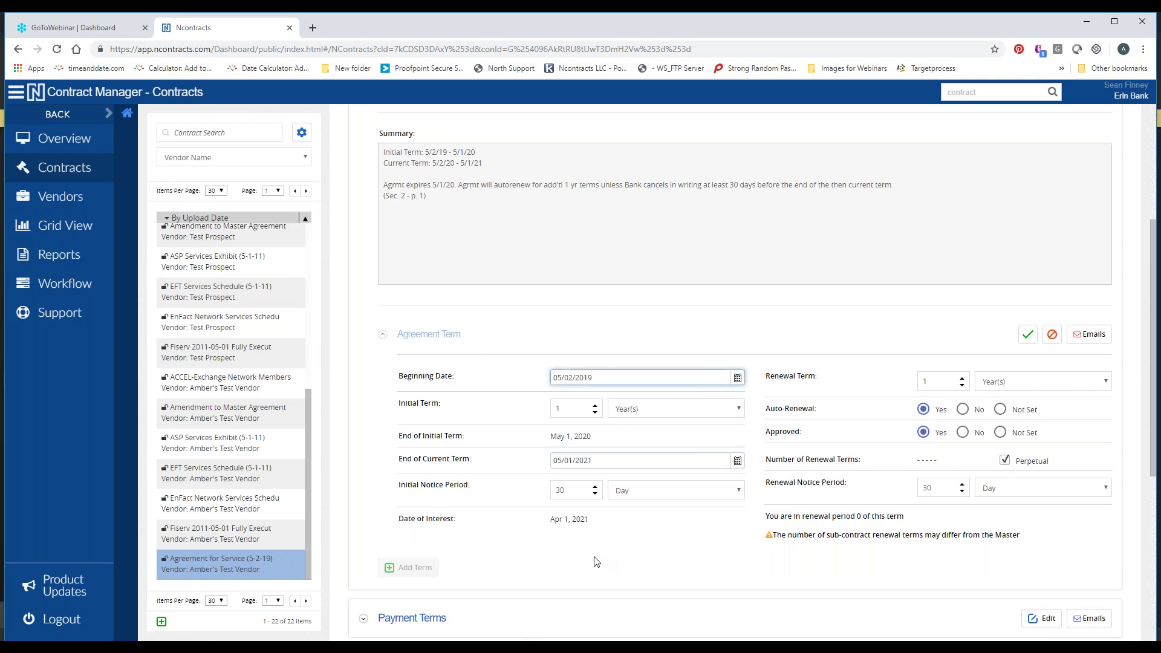
left_click_drag(597, 526, 398, 524)
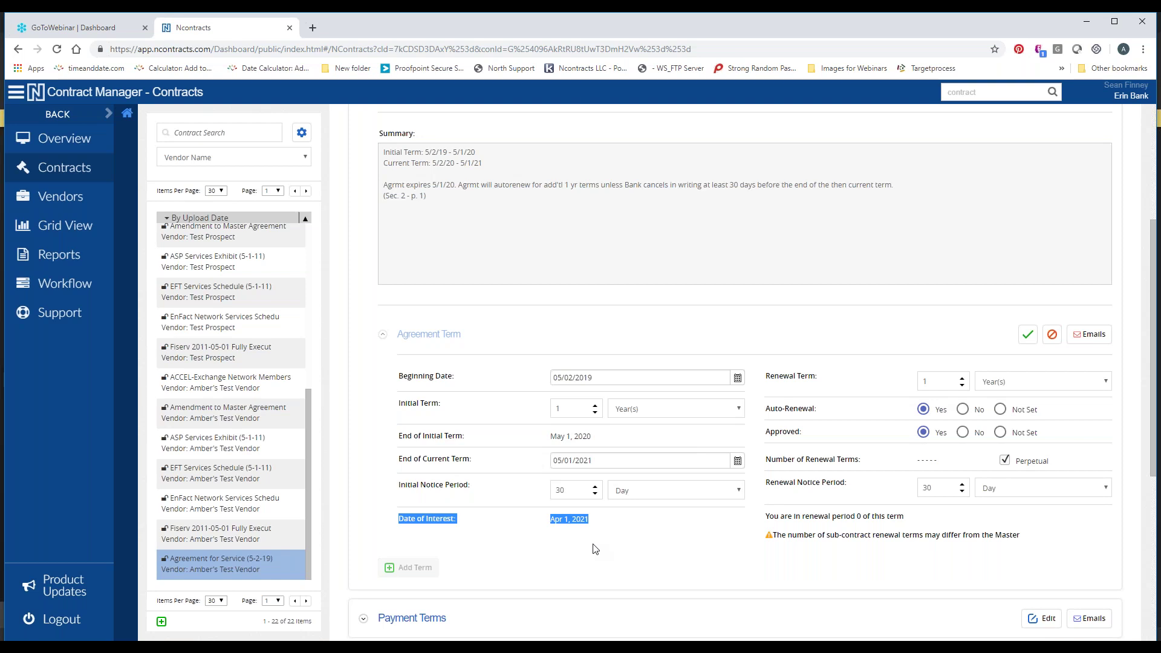
In the Agreement Term's e-mail notification, change the body's expiry date from 5/1/20 to 5/1/21
left_click(1079, 344)
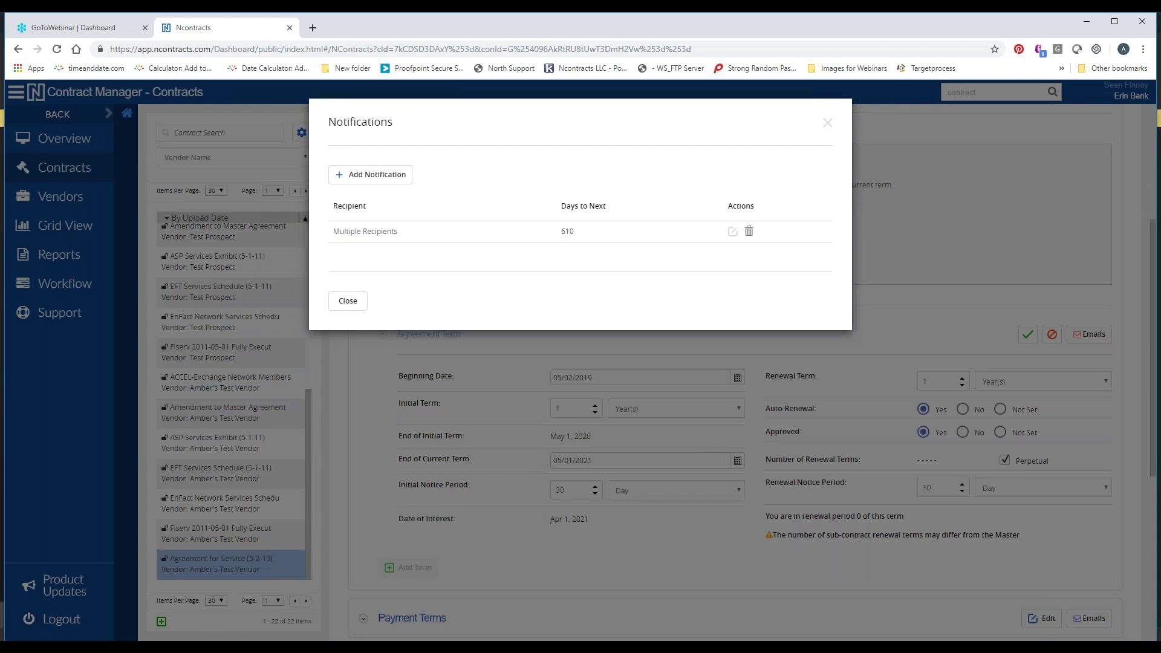
left_click_drag(561, 232, 589, 236)
left_click(592, 251)
left_click(731, 236)
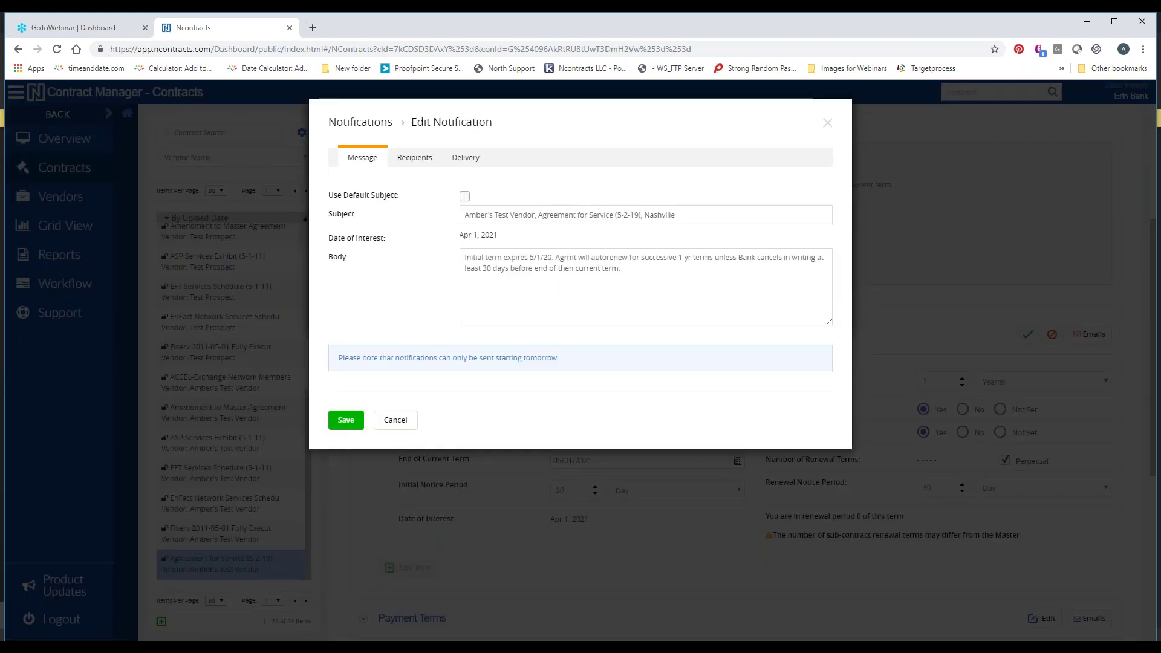
left_click_drag(551, 259, 531, 259)
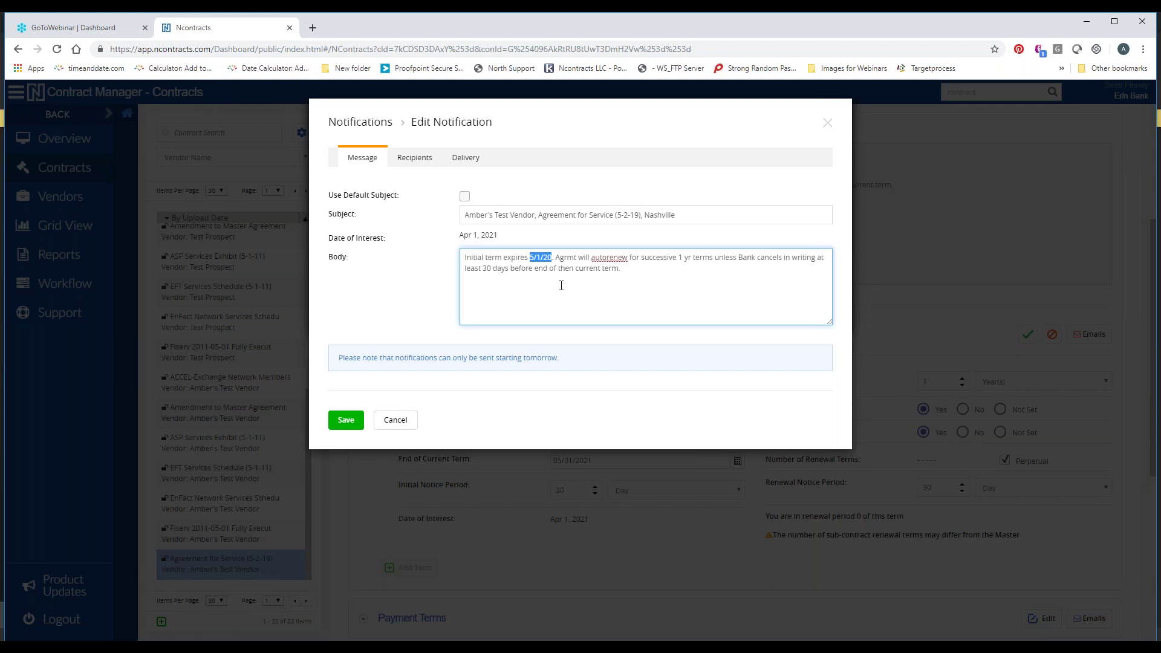
left_click(554, 262)
key("BackSpace")
type("1.")
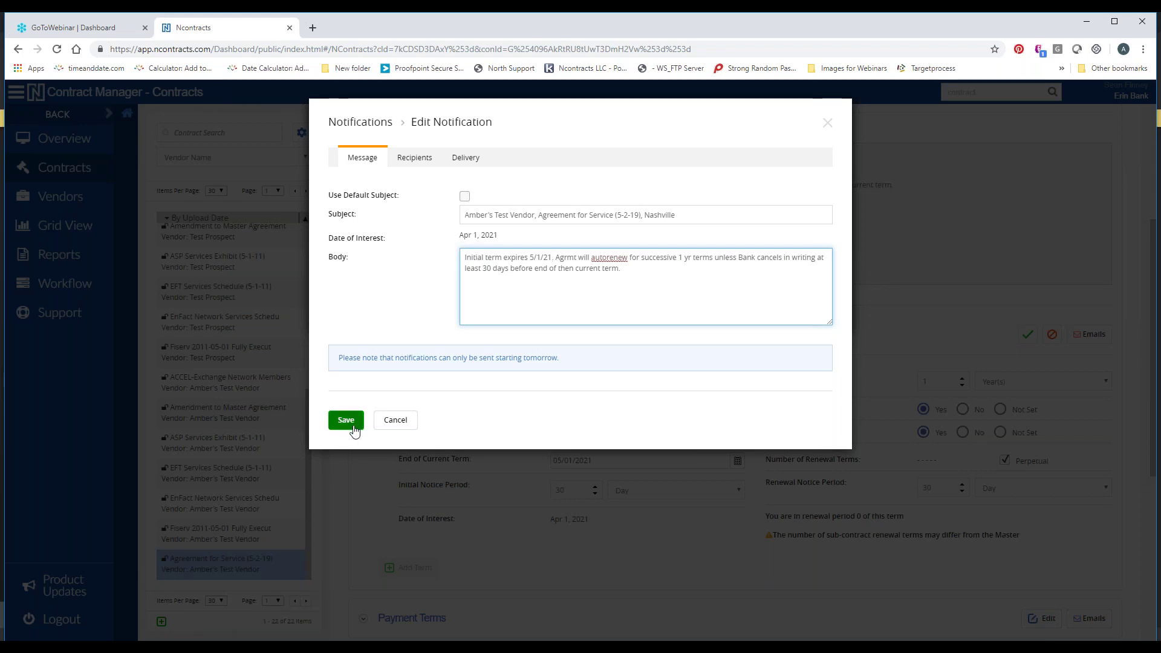
Check the Delivery schedule, save the notification, close the list and save the Agreement Term
left_click(466, 157)
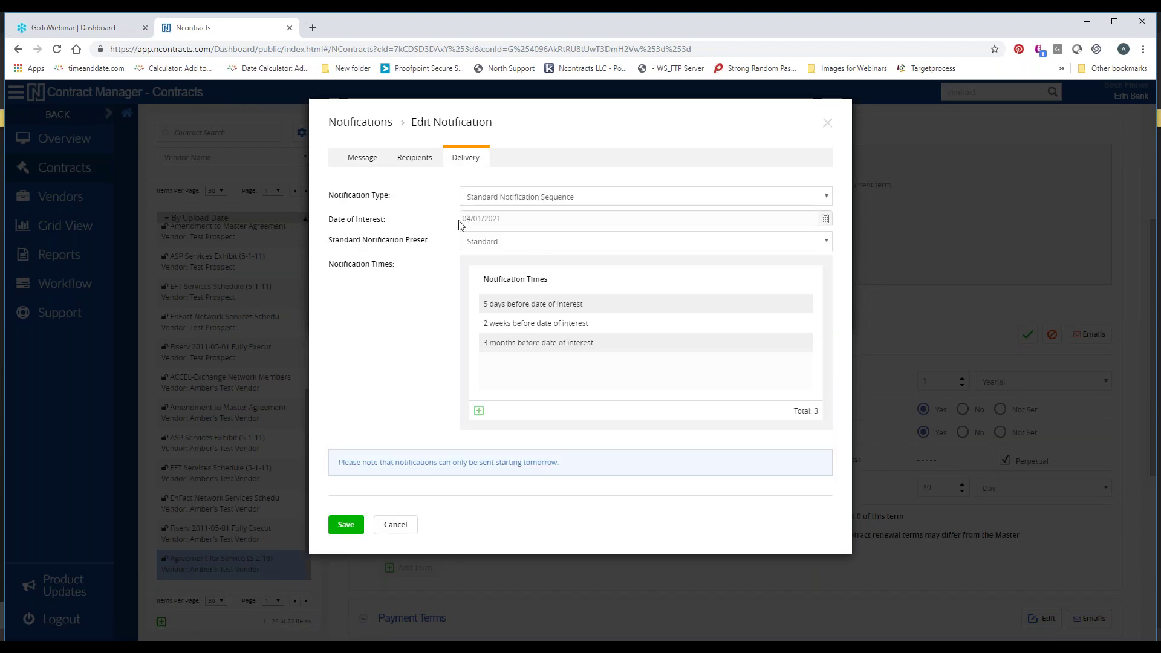
left_click(353, 161)
left_click(348, 421)
left_click(347, 300)
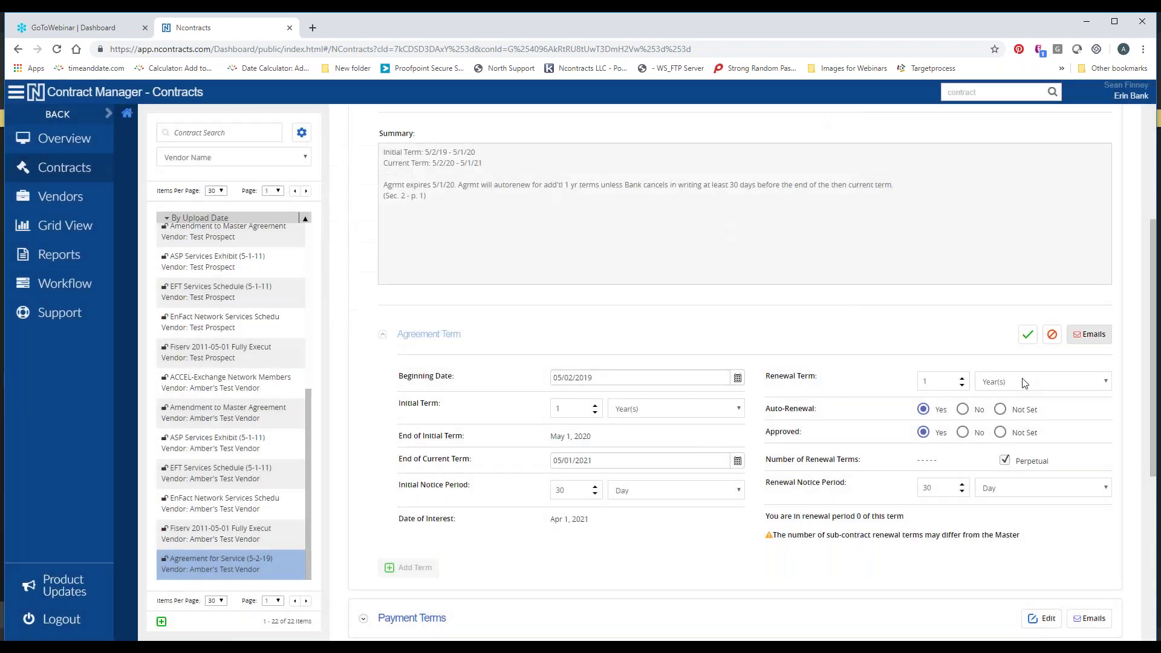
left_click(1027, 336)
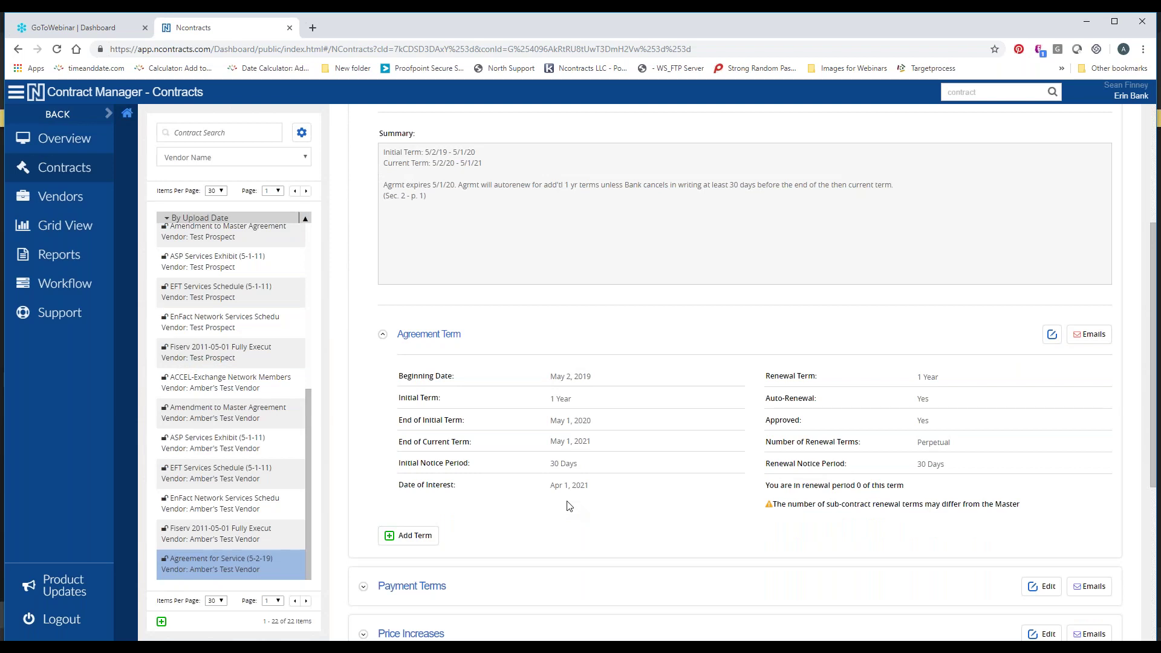
Collapse the Agreement Term and Term sections, return to the top, and toggle the C2 tag
left_click(446, 334)
scroll(502, 378, "up", 3)
left_click(388, 274)
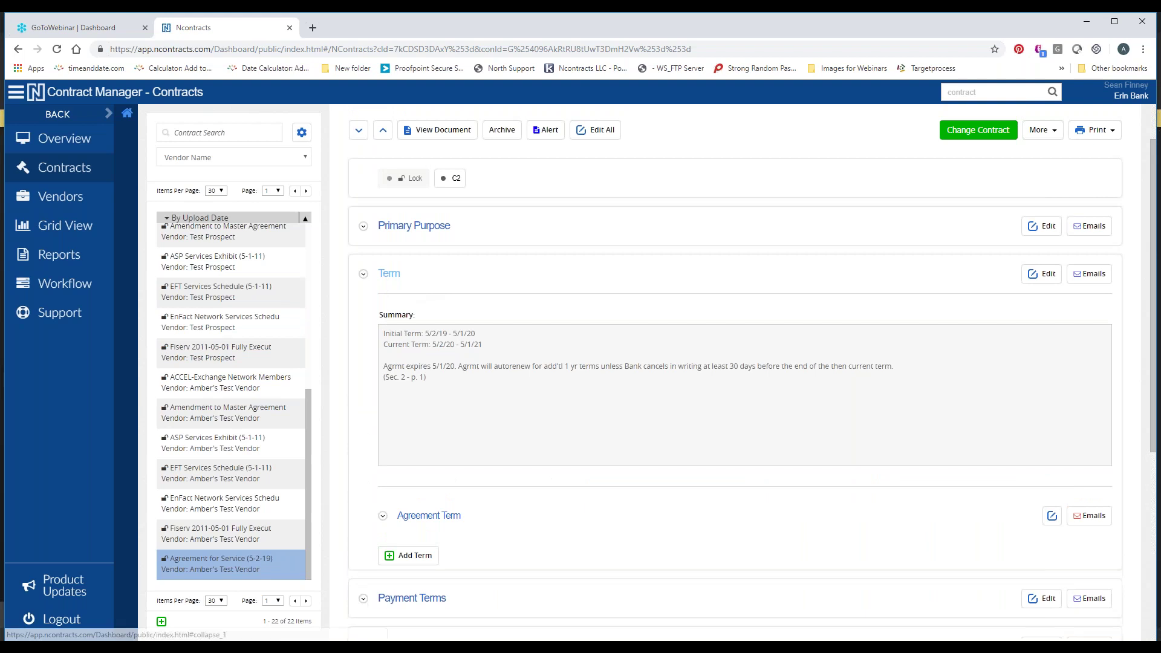
scroll(532, 324, "up", 1)
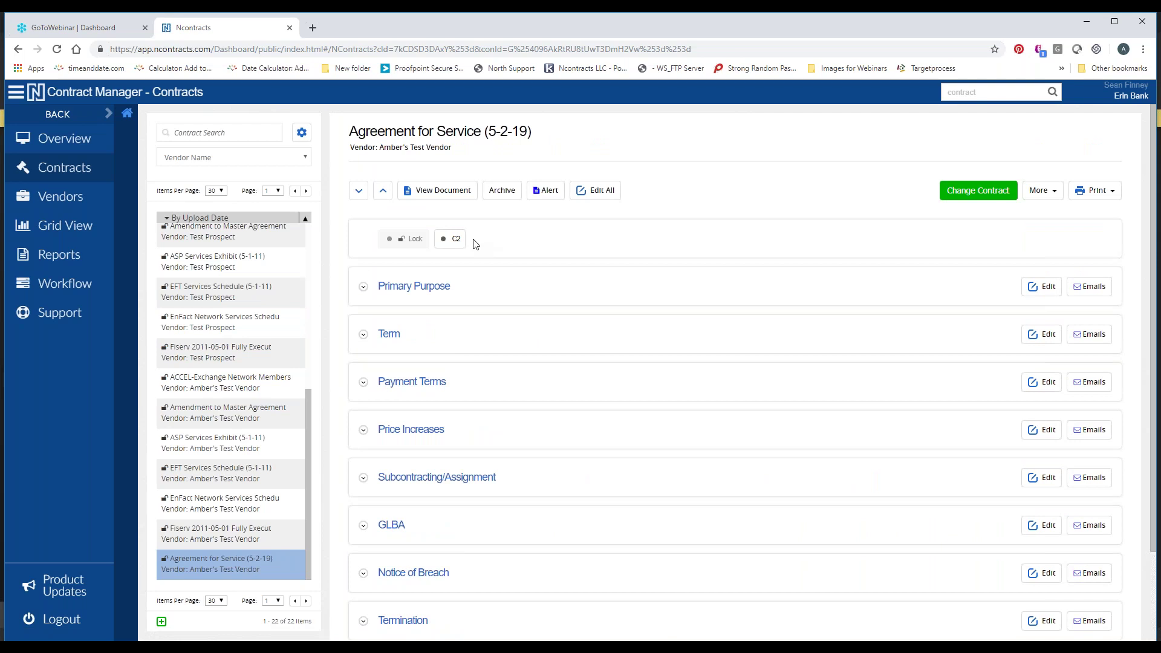
left_click(452, 241)
Scroll the contract page down and back up
scroll(613, 266, "down", 1)
scroll(614, 278, "up", 2)
Replace the contract document with Sample Memo Review (Redacted 2018) and confirm the replacement
left_click(978, 191)
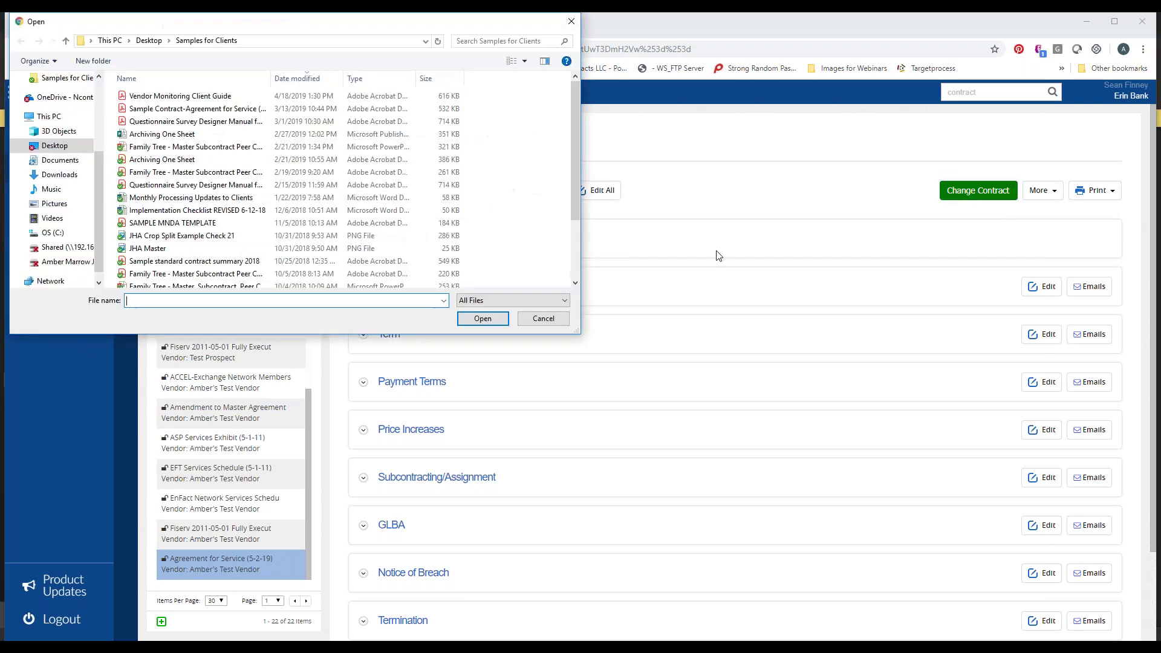
scroll(383, 173, "down", 2)
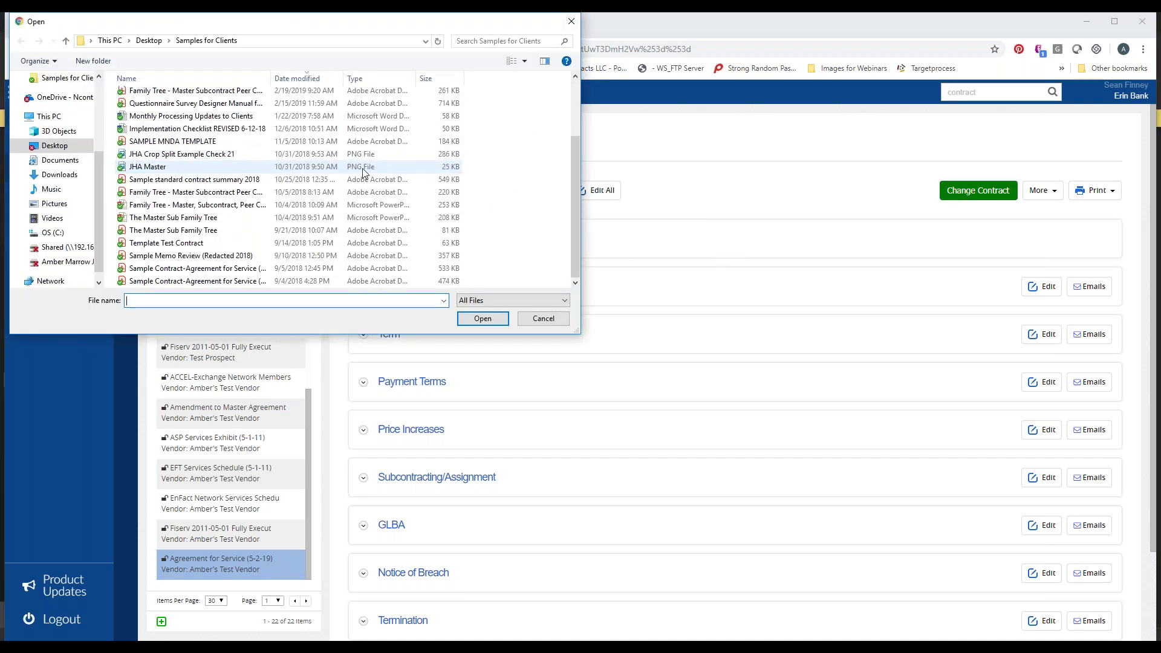
double_click(220, 257)
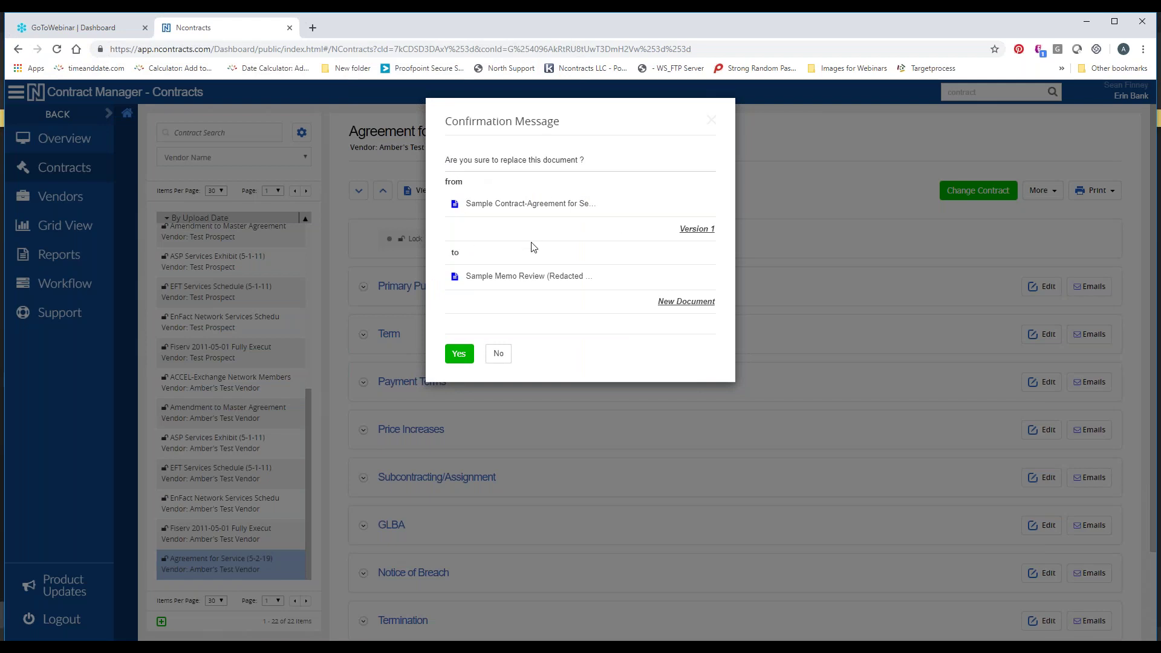
left_click(458, 355)
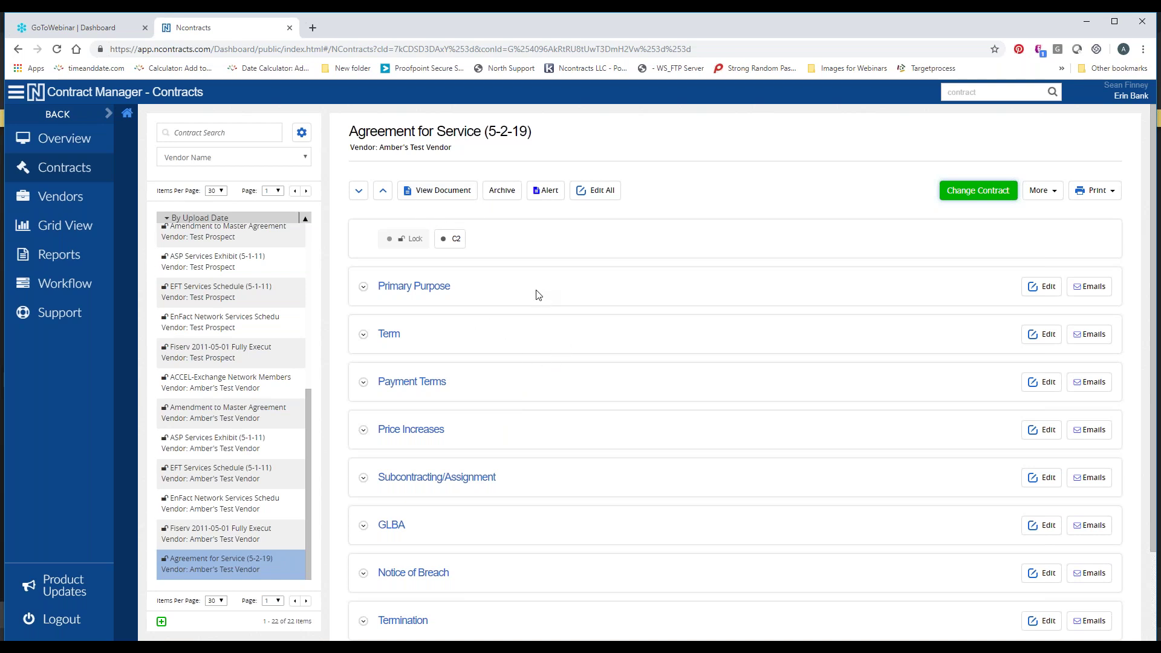
scroll(534, 300, "down", 2)
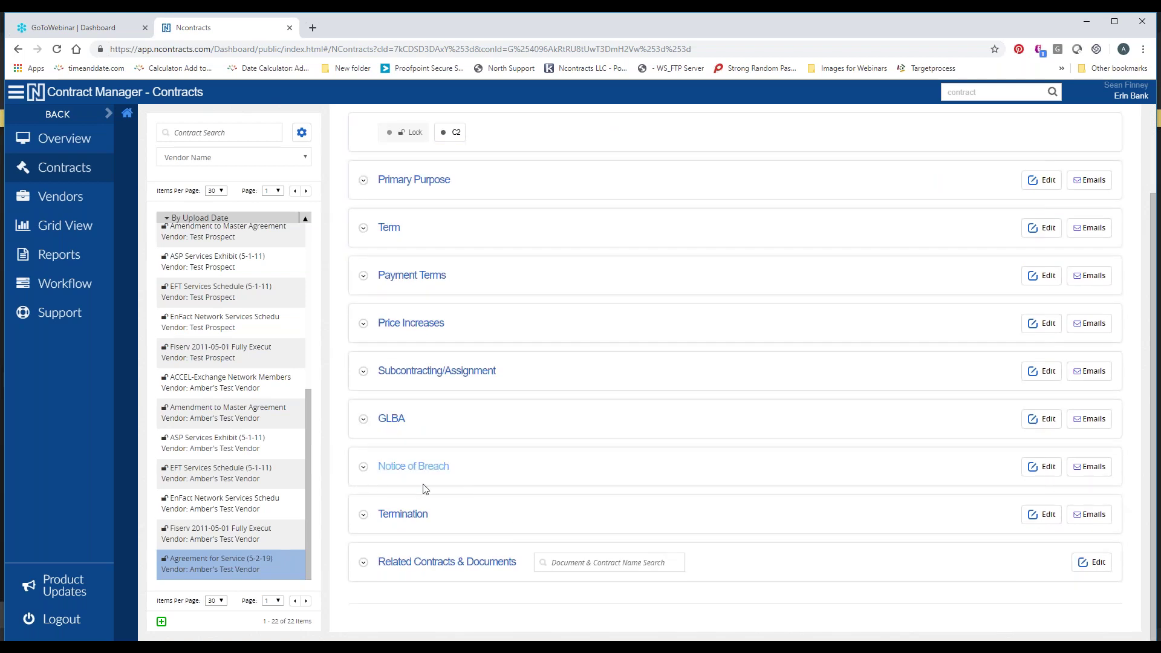
Expand Related Contracts & Documents, switch it to edit mode, and open the empty Sub-Contracts group
left_click(447, 561)
scroll(456, 465, "down", 3)
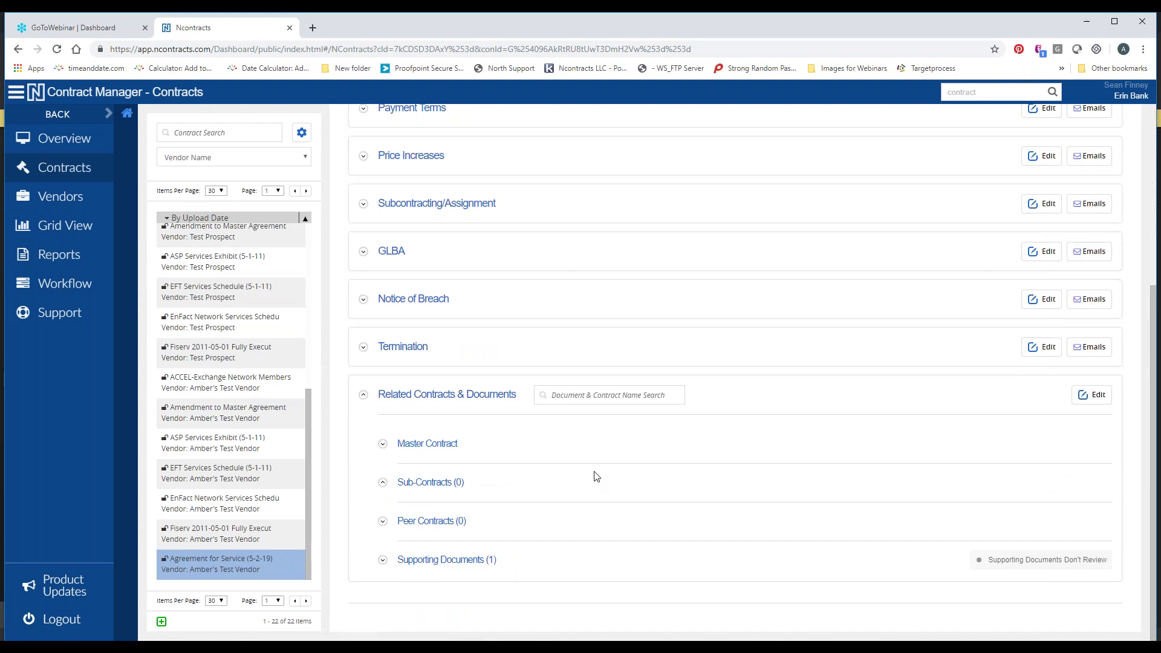
left_click(462, 562)
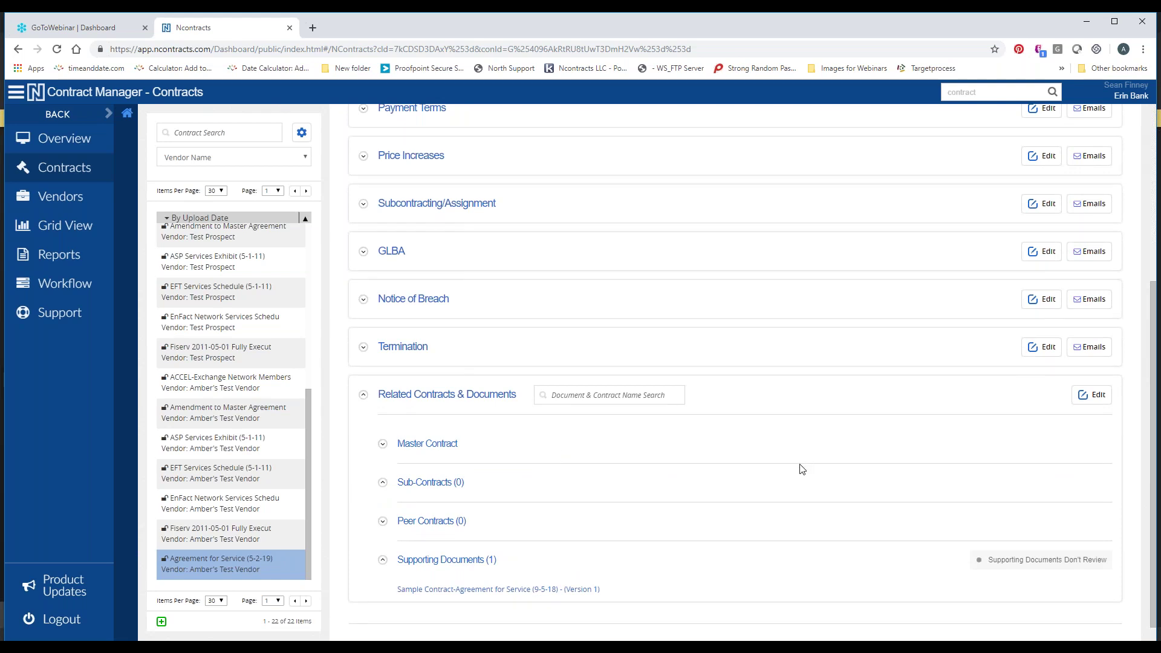
left_click(1098, 395)
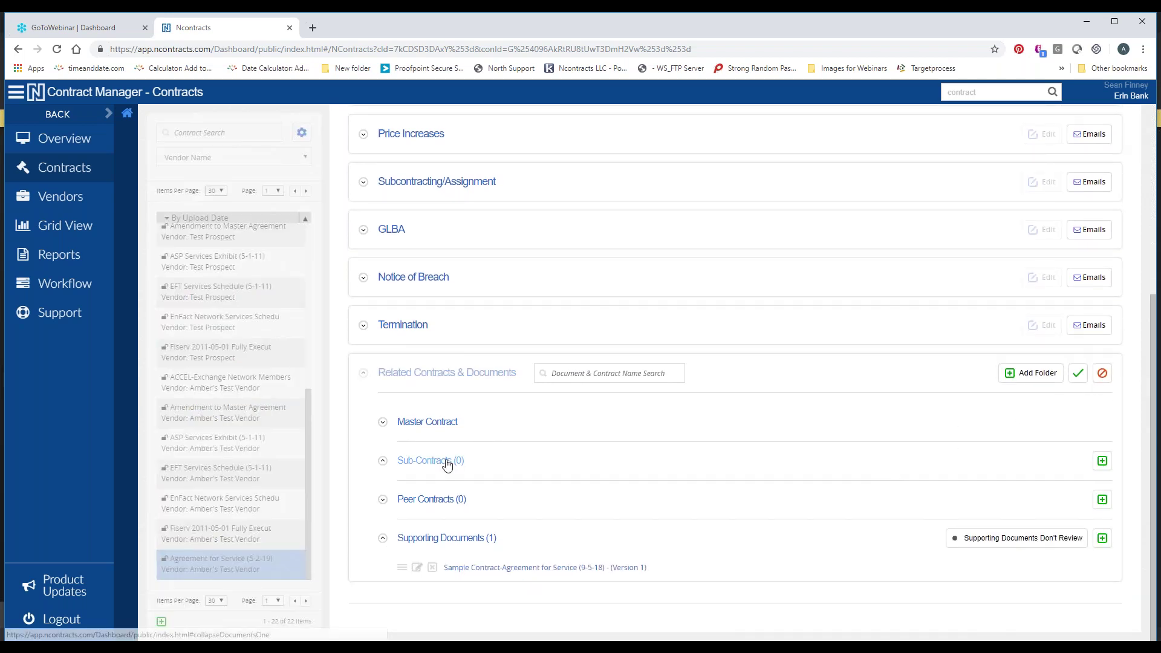
left_click(431, 546)
scroll(613, 487, "down", 1)
scroll(621, 483, "down", 1)
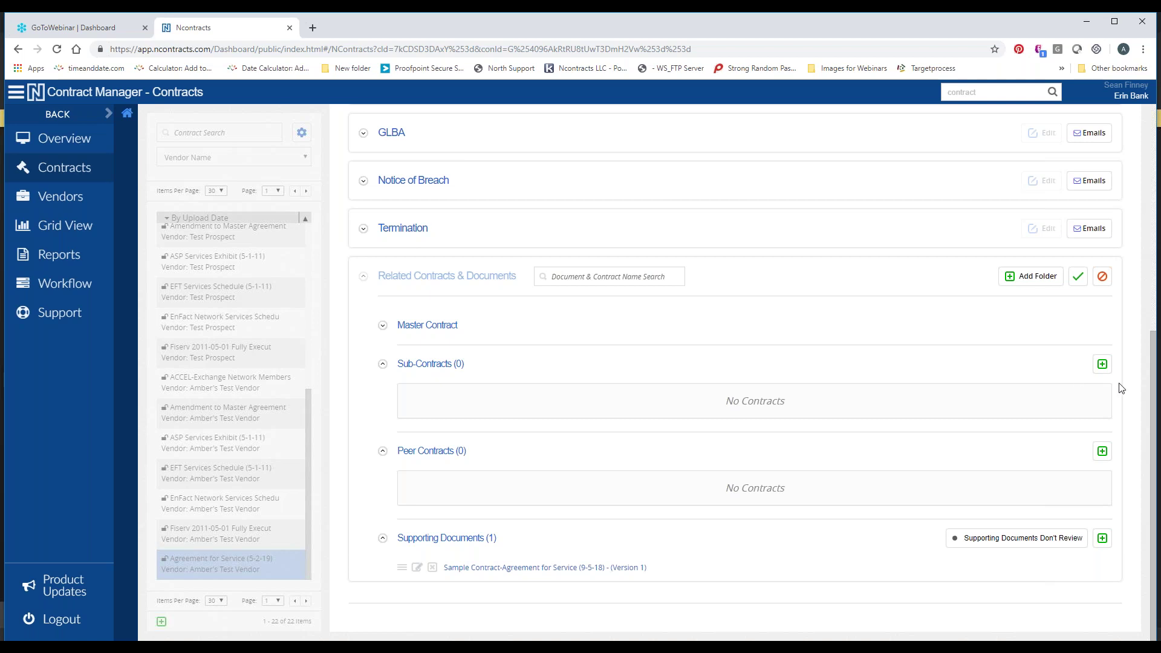
Associate ChexSystemsBinder1 - Copy with the contract as a sub-contract
left_click(1102, 365)
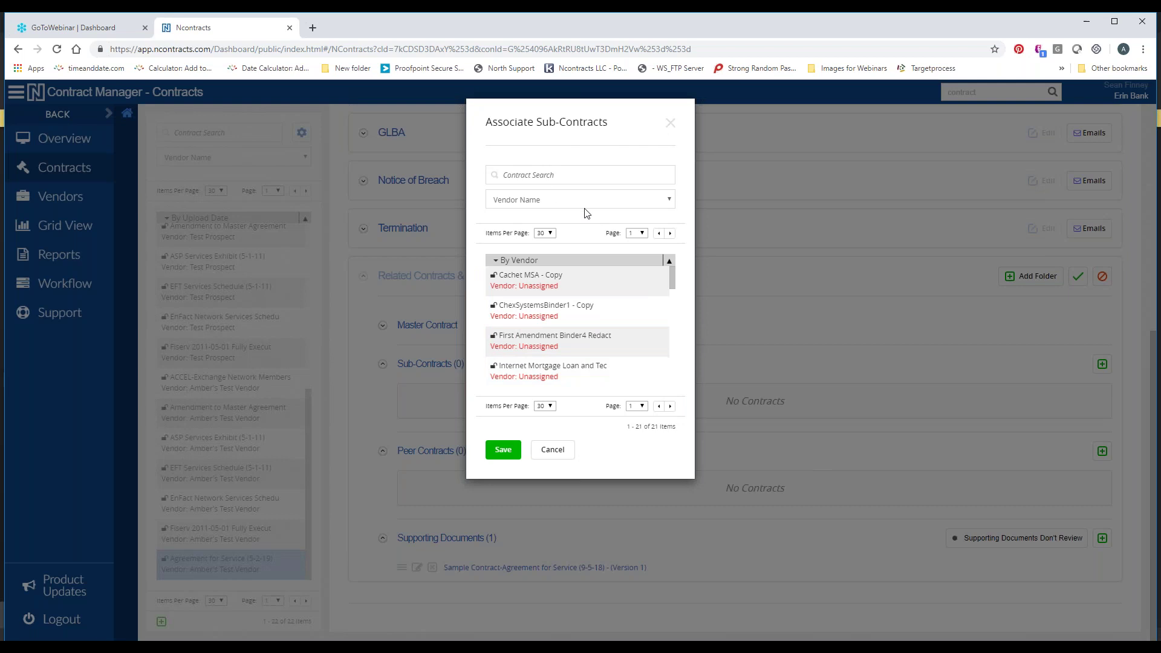
left_click(557, 262)
left_click(634, 312)
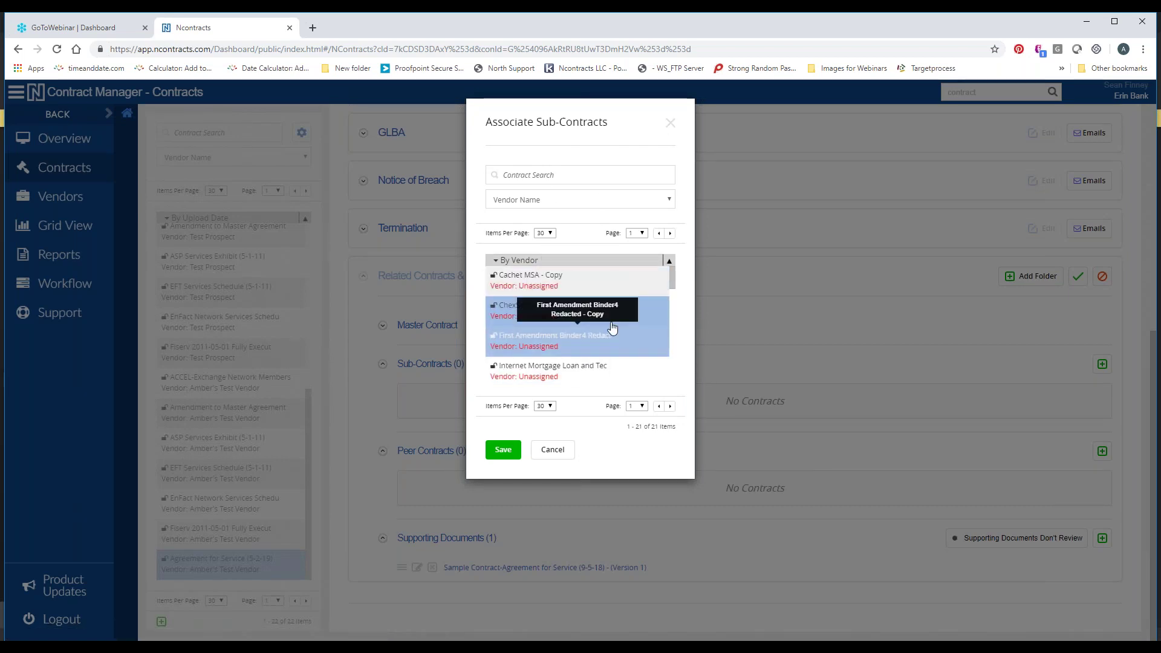
double_click(610, 319)
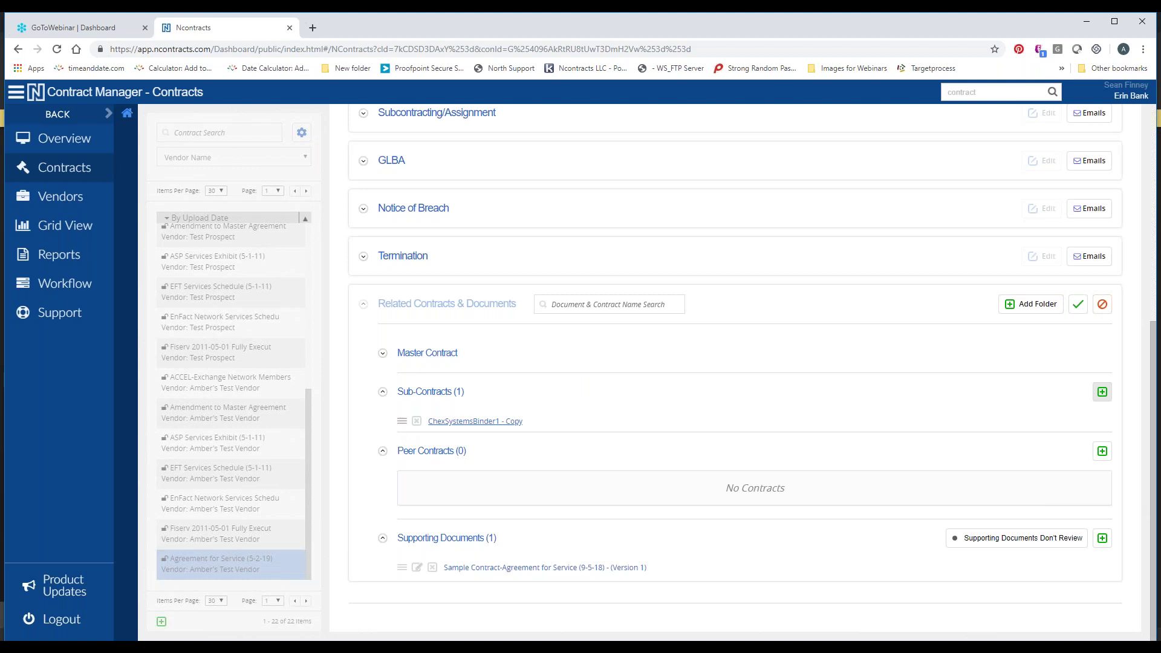
left_click_drag(402, 421, 400, 417)
Select the Archiving One Sheet file and upload it under Supporting Documents
left_click(1102, 537)
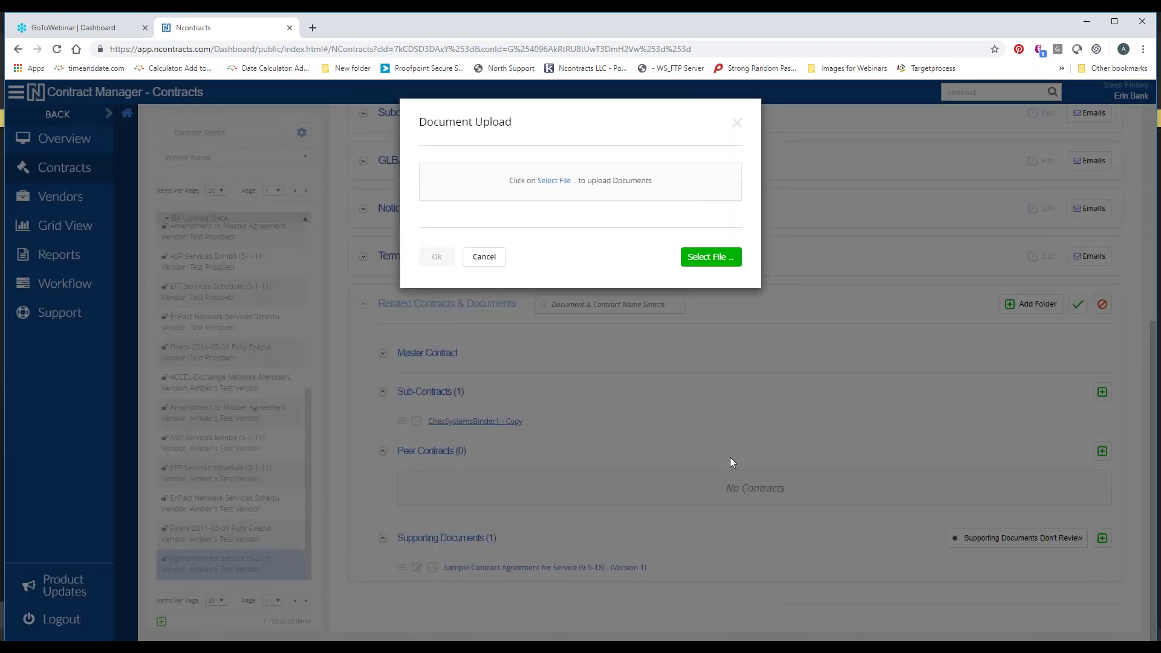
left_click(562, 183)
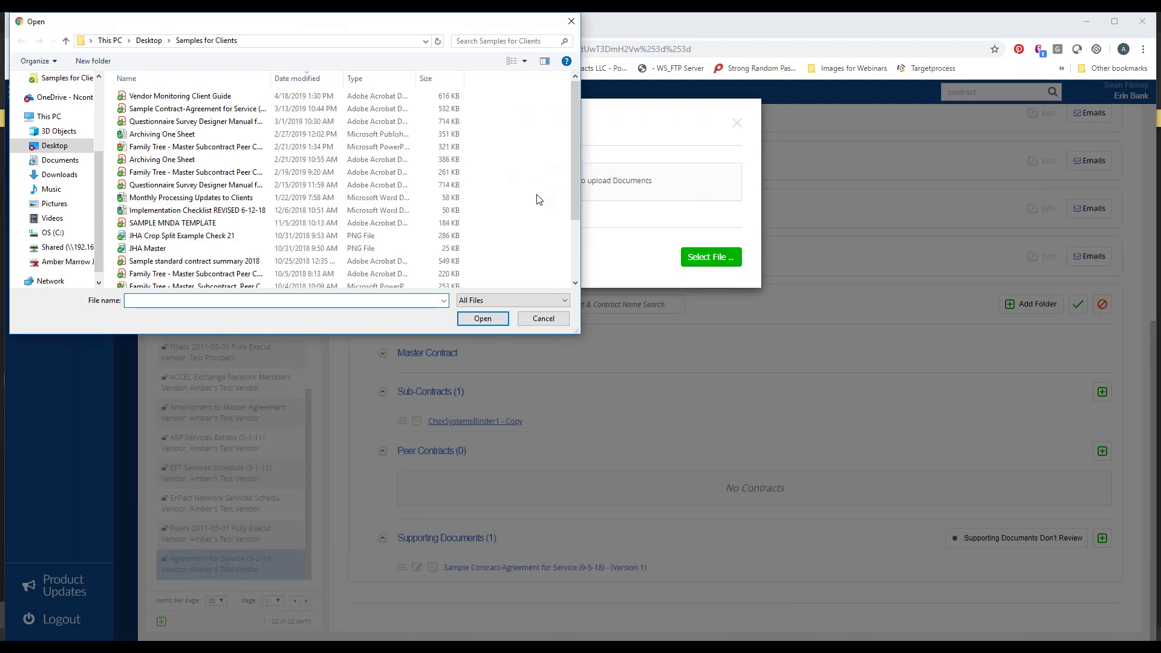
scroll(54, 266, "up", 2)
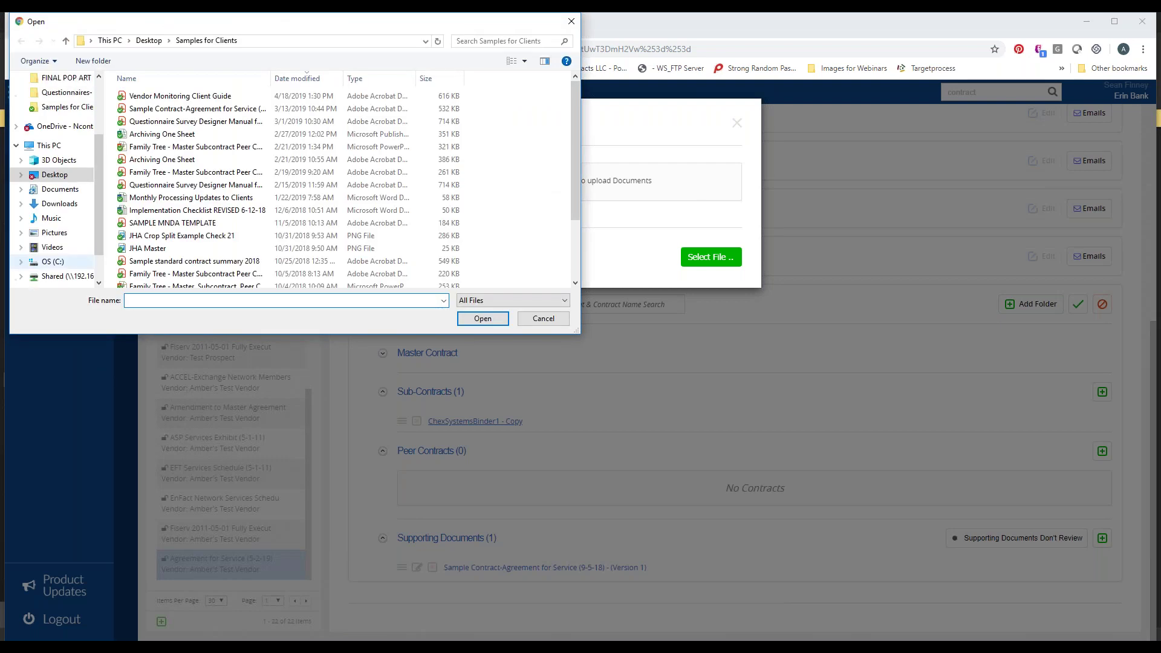
scroll(54, 242, "up", 1)
scroll(236, 248, "down", 2)
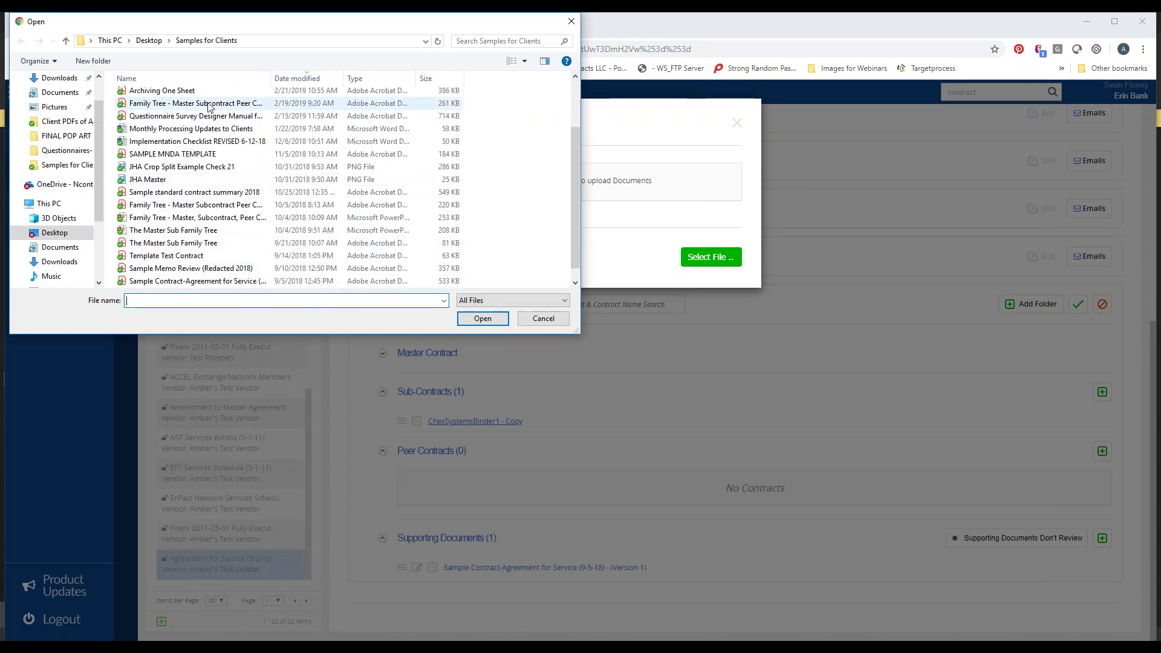
scroll(201, 105, "up", 2)
left_click(195, 101)
left_click(482, 318)
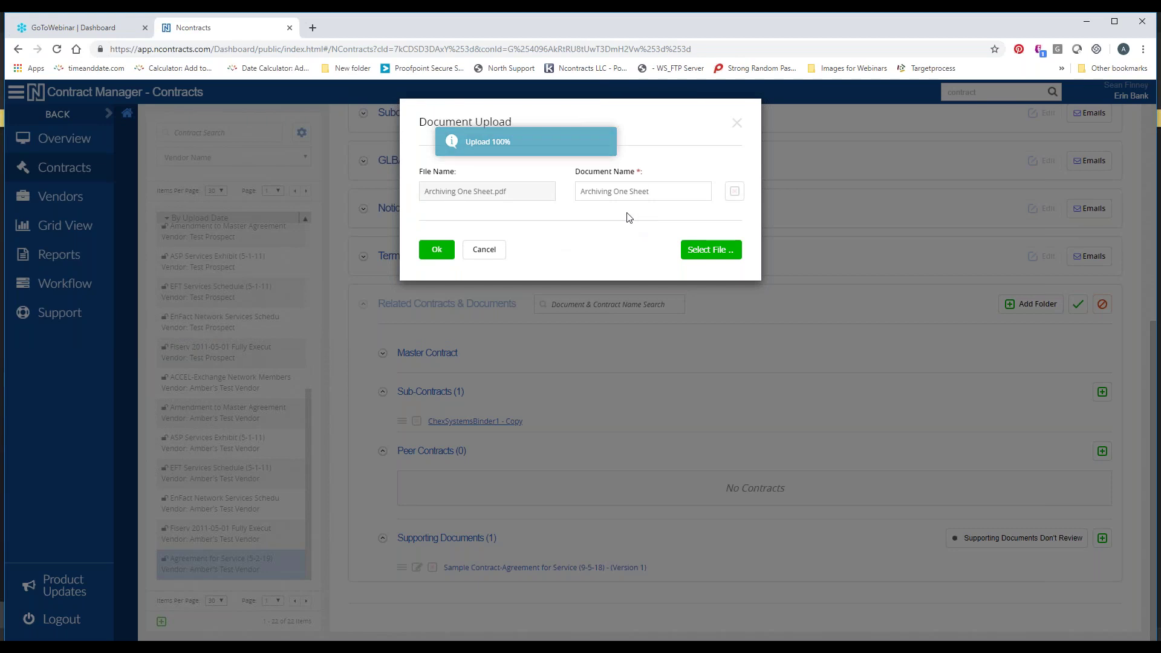
left_click(436, 250)
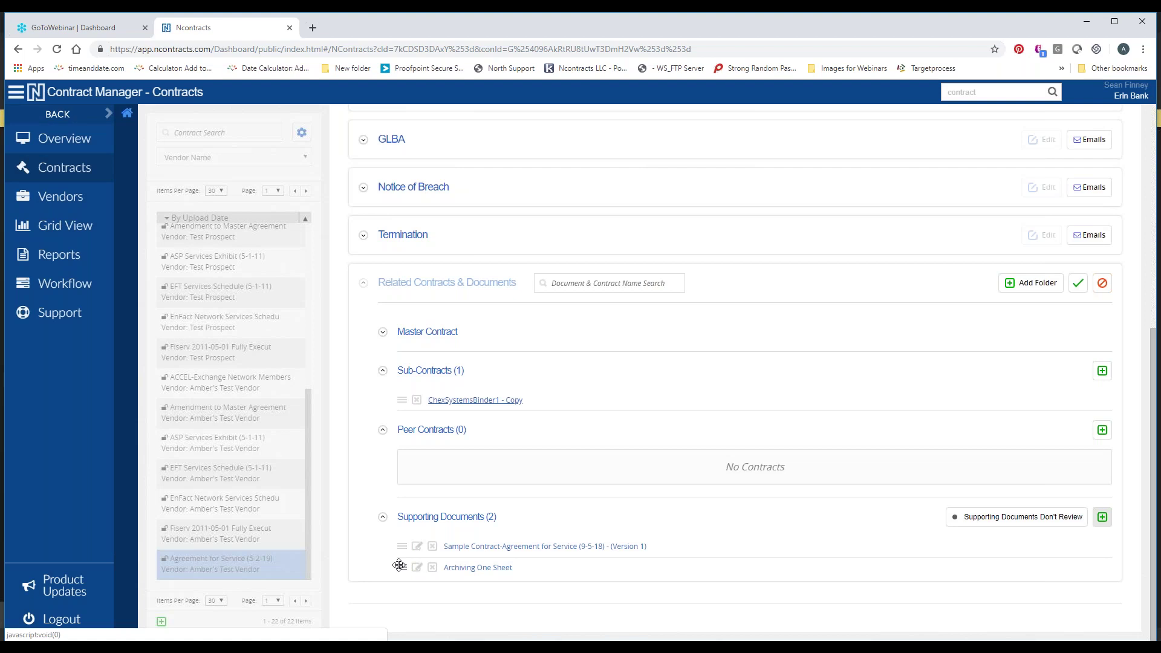
Move Archiving One Sheet above the sample contract and save the related documents section
left_click_drag(401, 568, 399, 547)
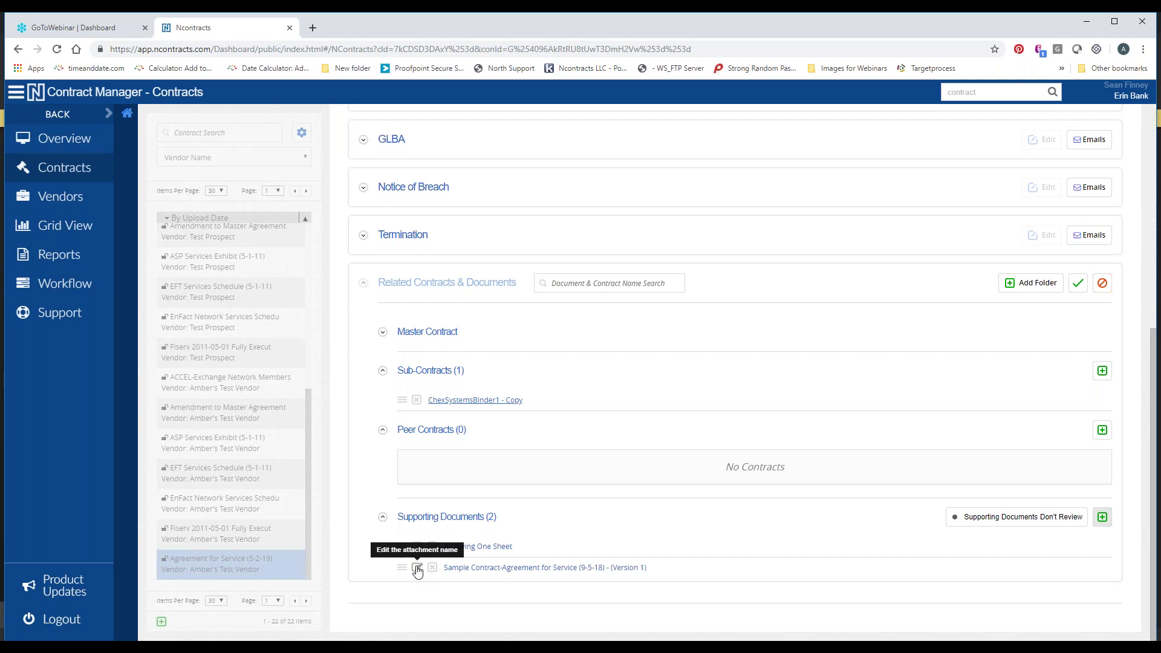
left_click(417, 569)
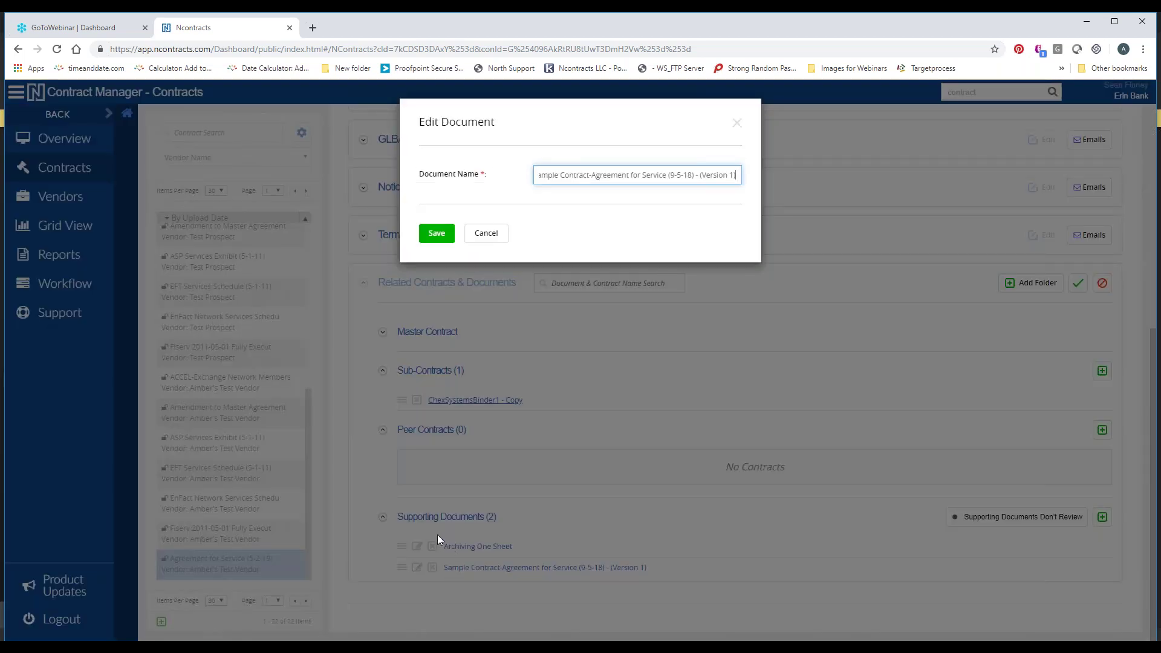
left_click(487, 234)
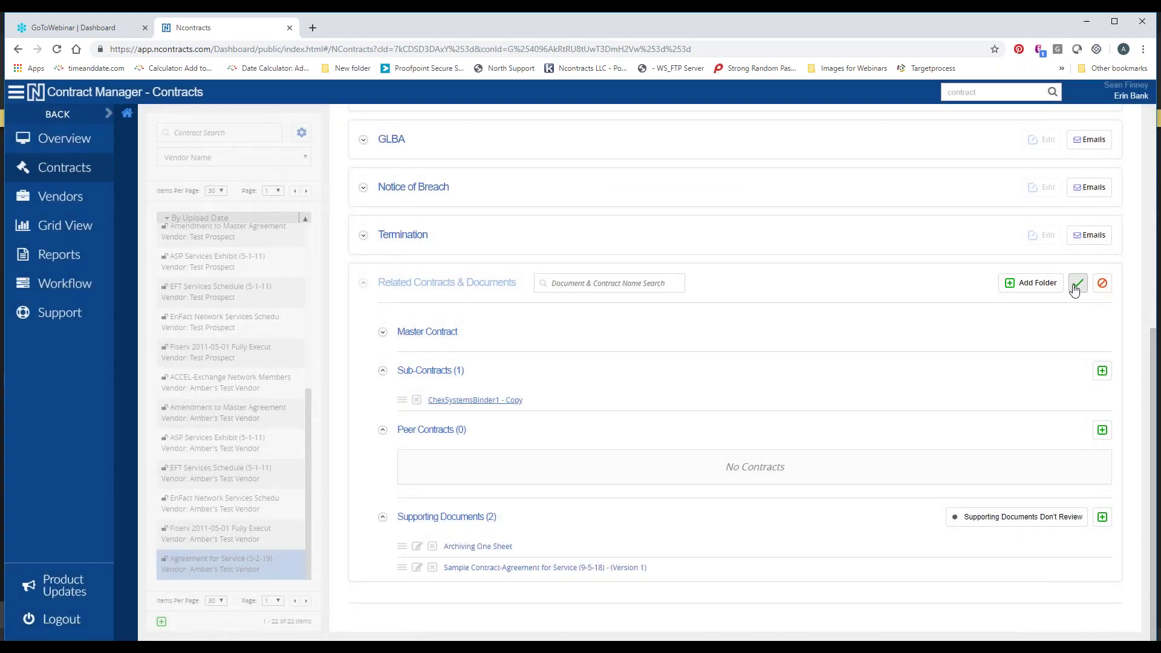
left_click(1077, 283)
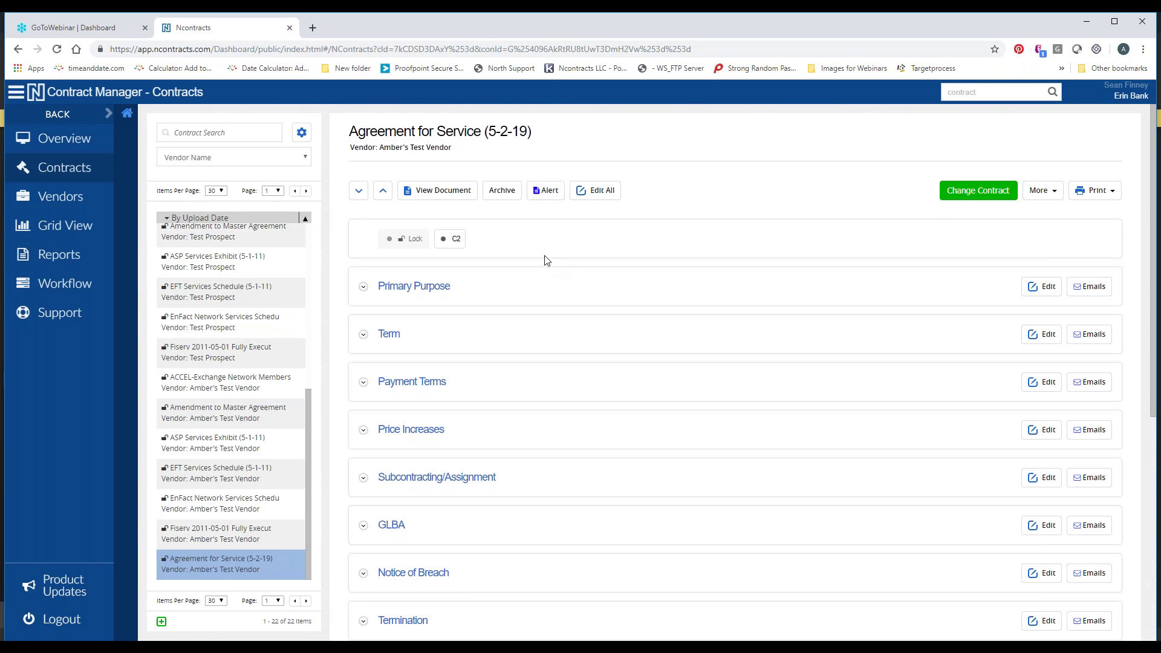
Save a two-line alert: partially executed, and placeholder date used that the Bank must verify
left_click(544, 194)
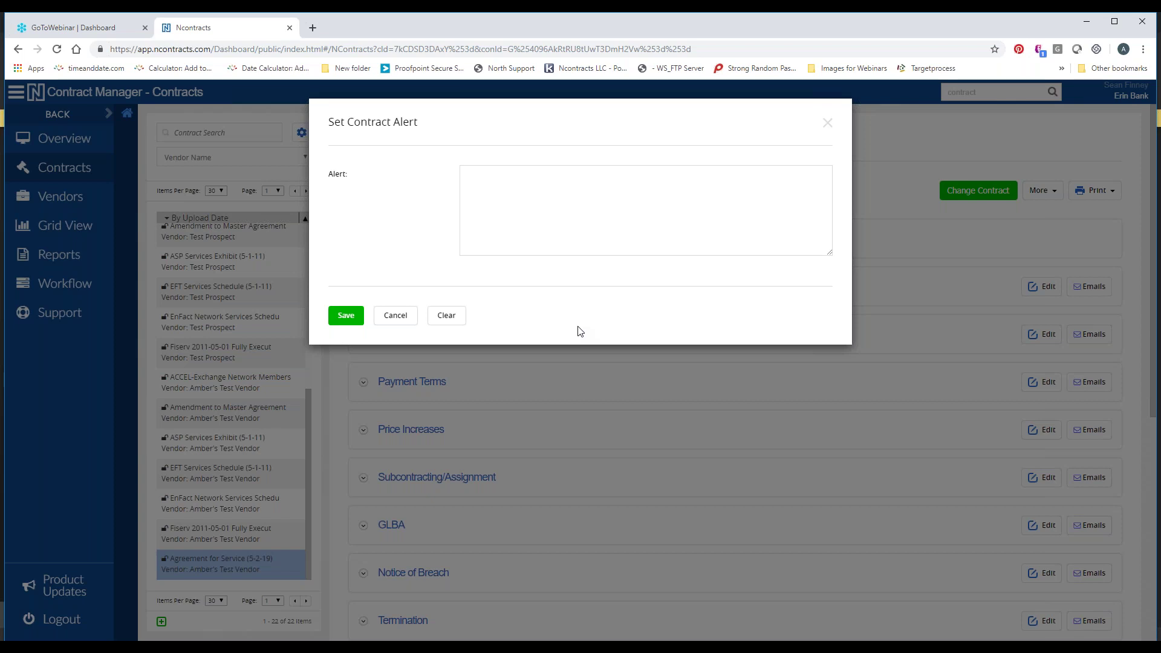
left_click(634, 246)
type("1. Ony b")
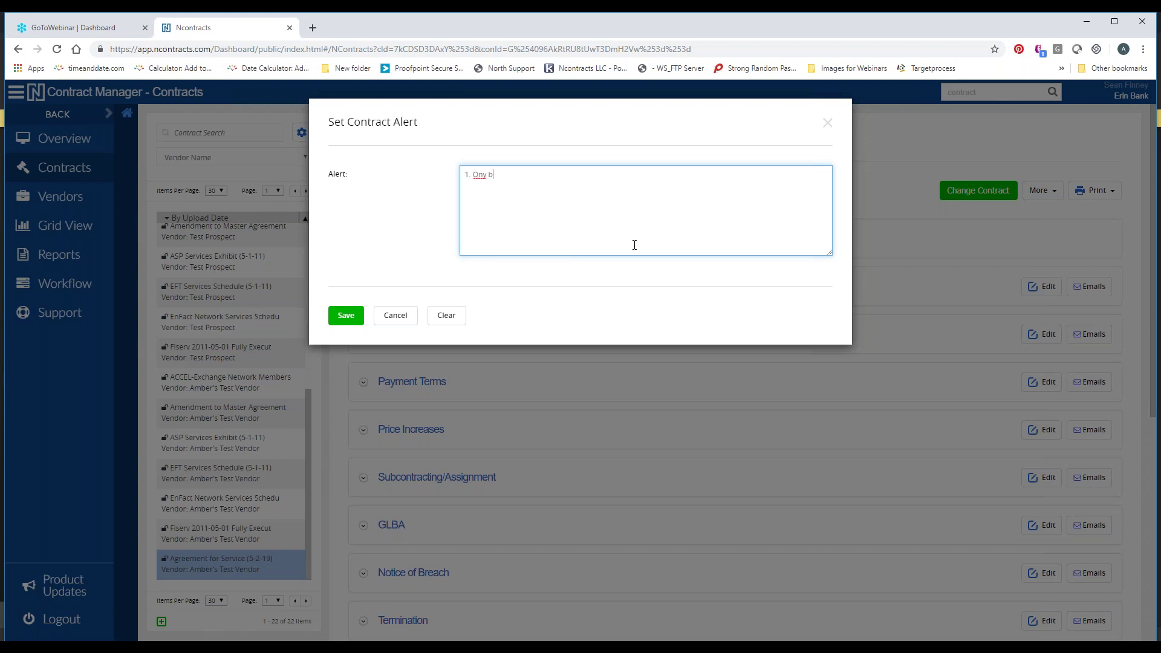
type("ly been partially executed.")
key("Return")
type("2. We have used")
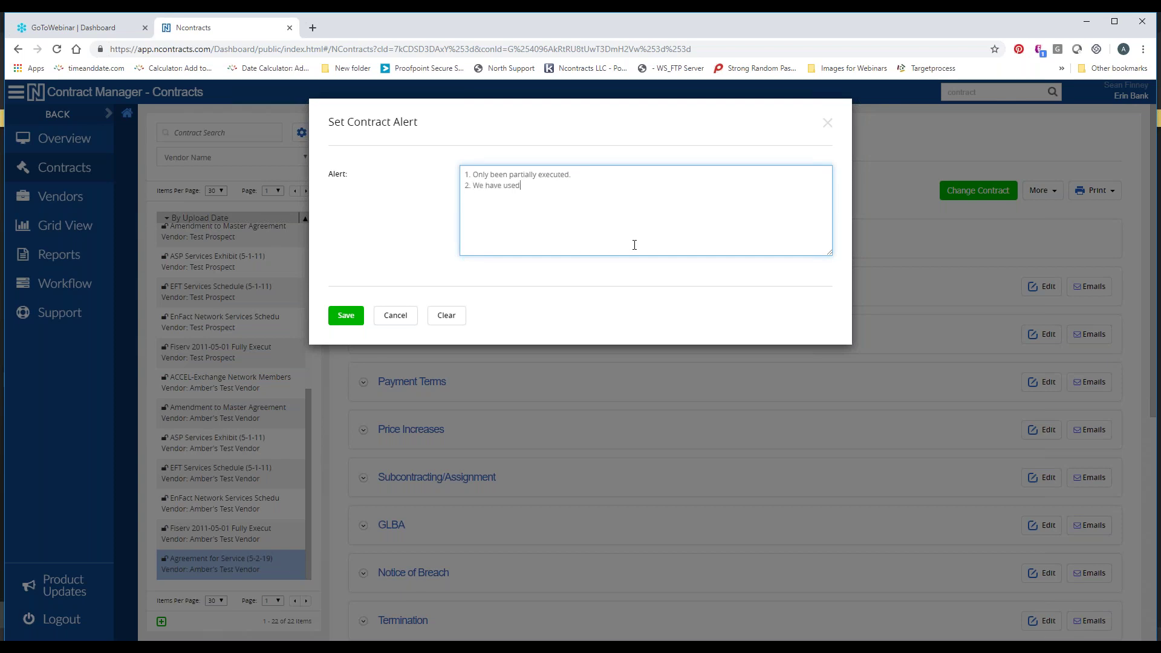
type(" placeholder date, Bank to verify.")
left_click(346, 316)
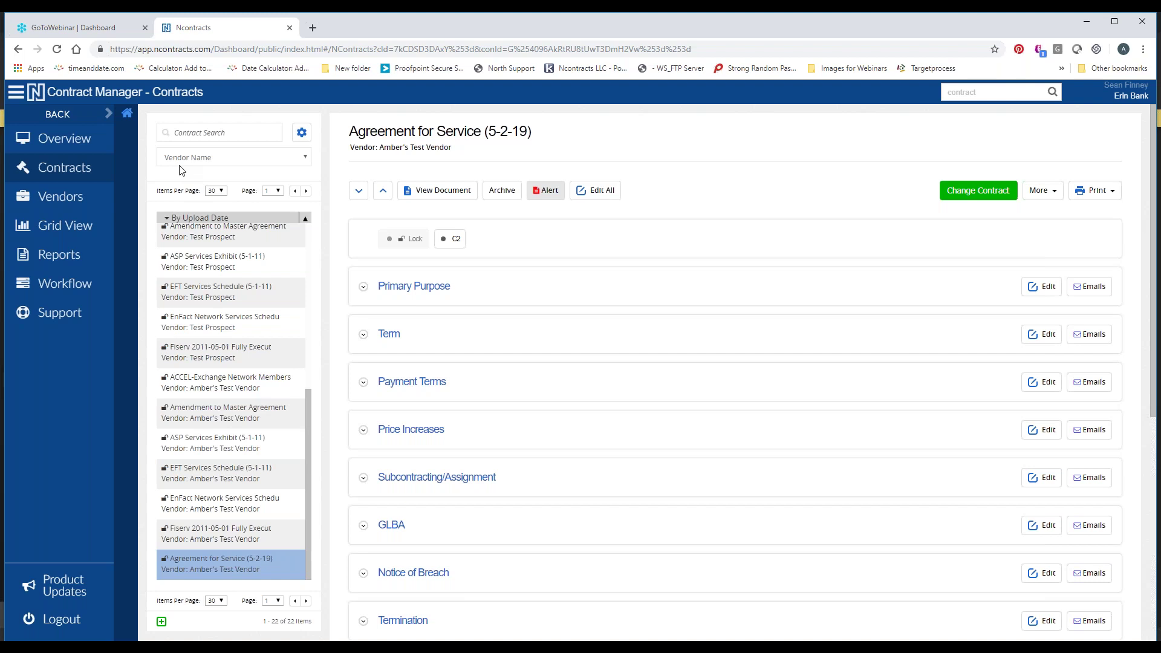
Archive Agreement for Service (5-2-19) despite attached documents, applying the 1-year retention policy
left_click(498, 203)
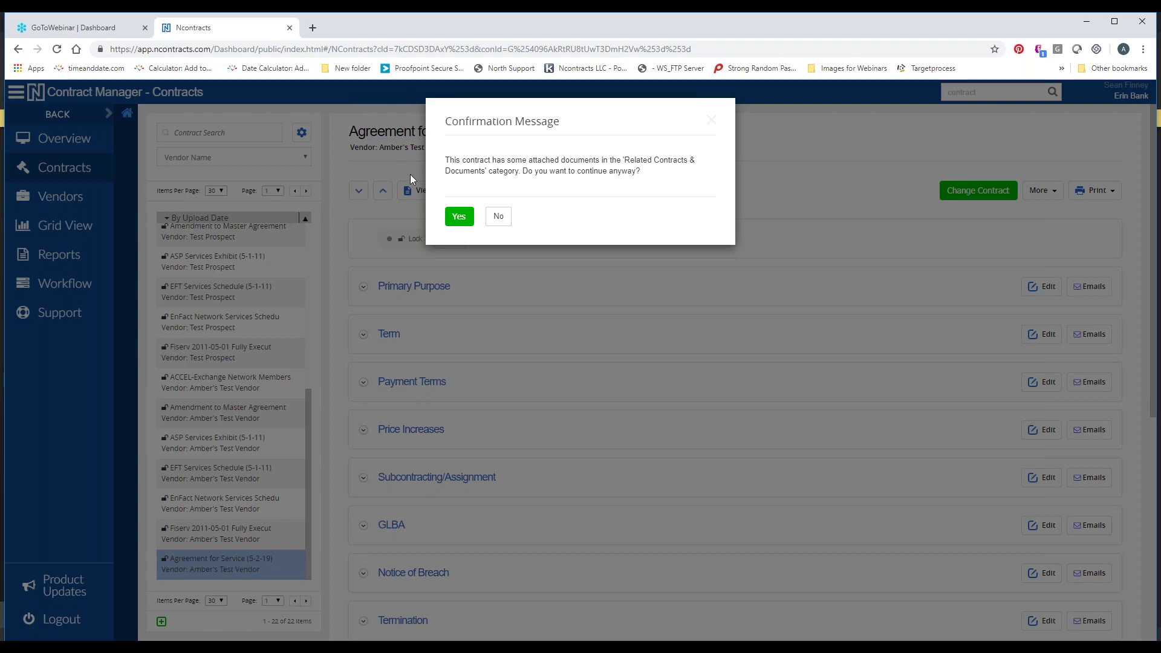
key("Return")
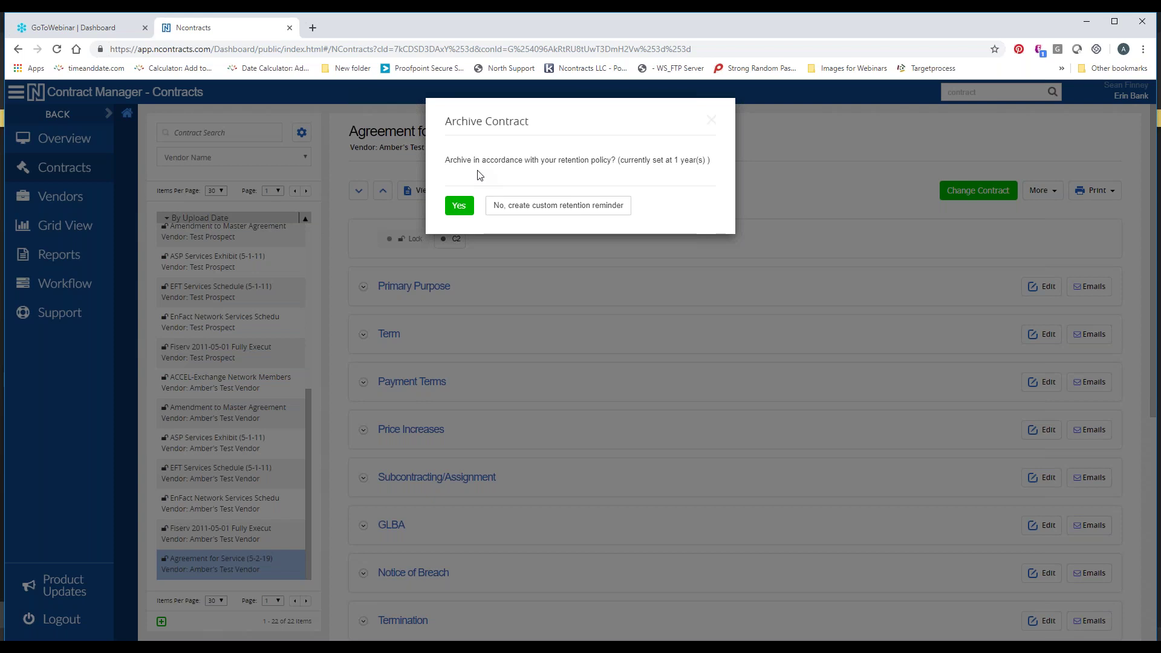
left_click(459, 206)
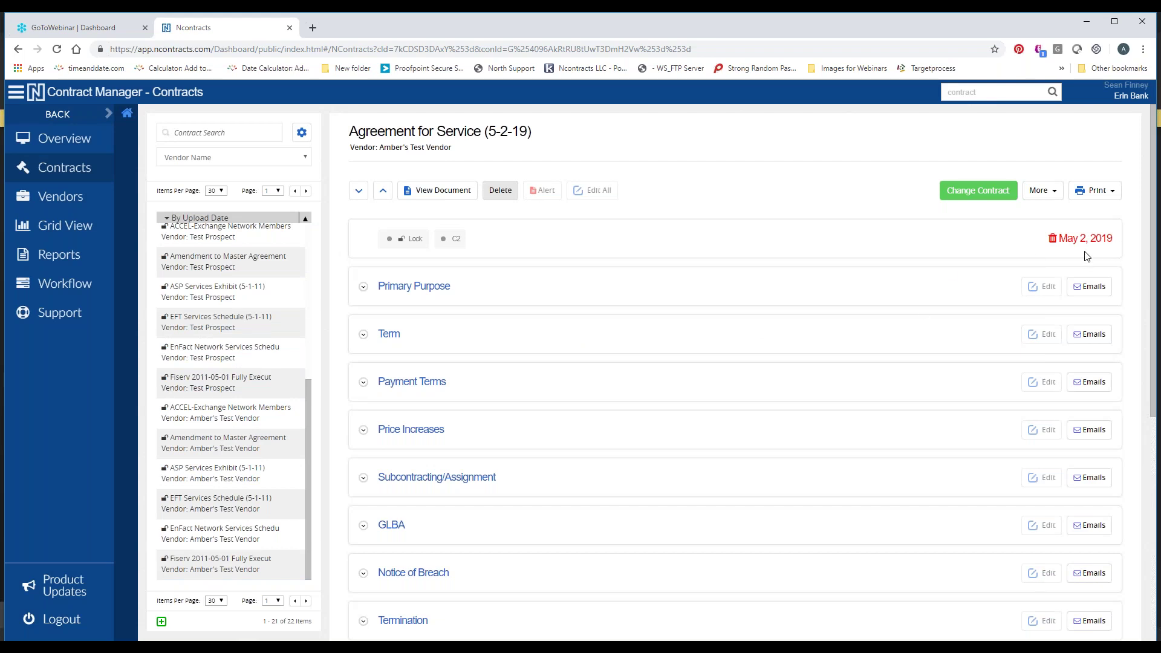
left_click_drag(1055, 247, 1122, 248)
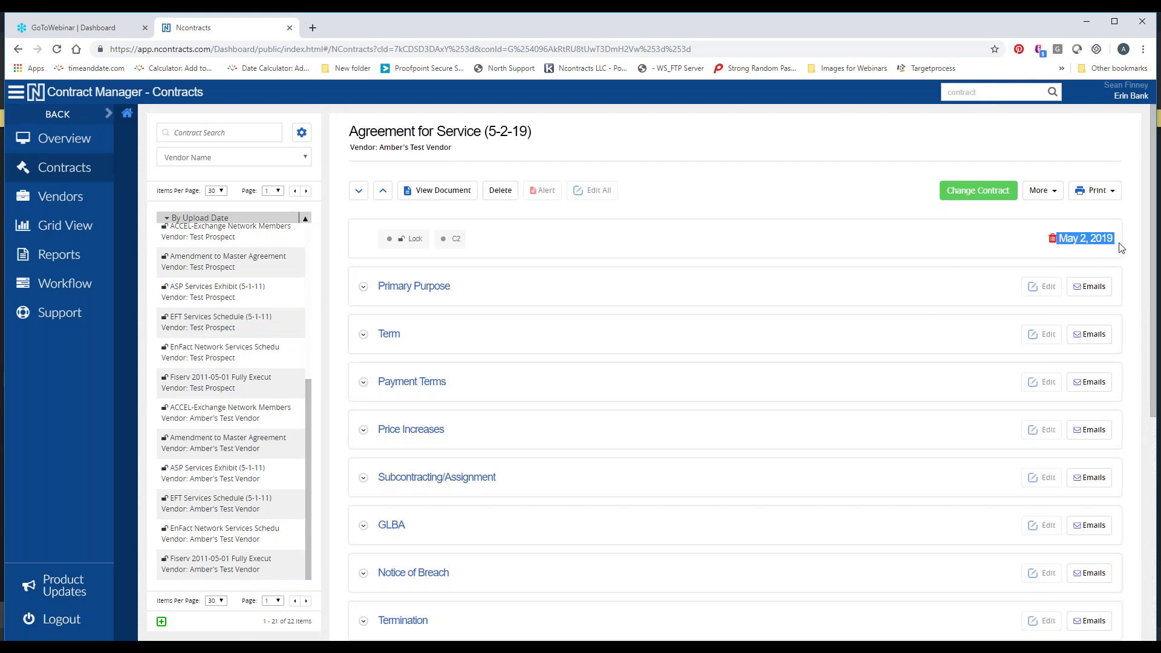
left_click(1049, 252)
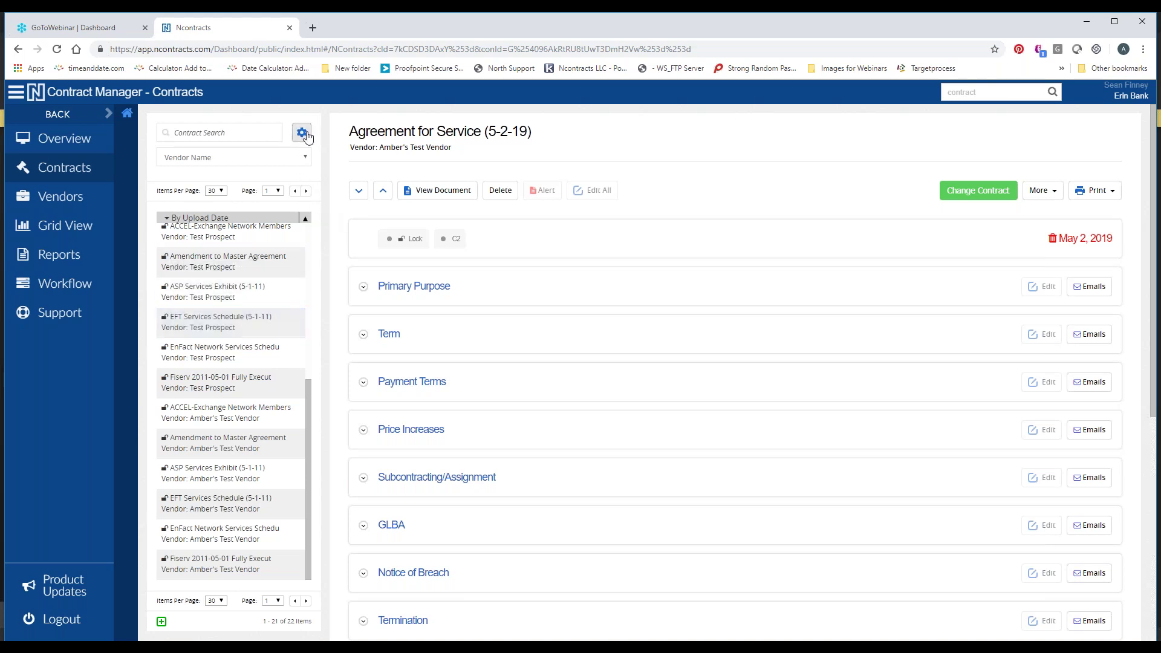
Run an Advanced Search with Document Status set to Archived Only and dismiss the no-results message
left_click(302, 133)
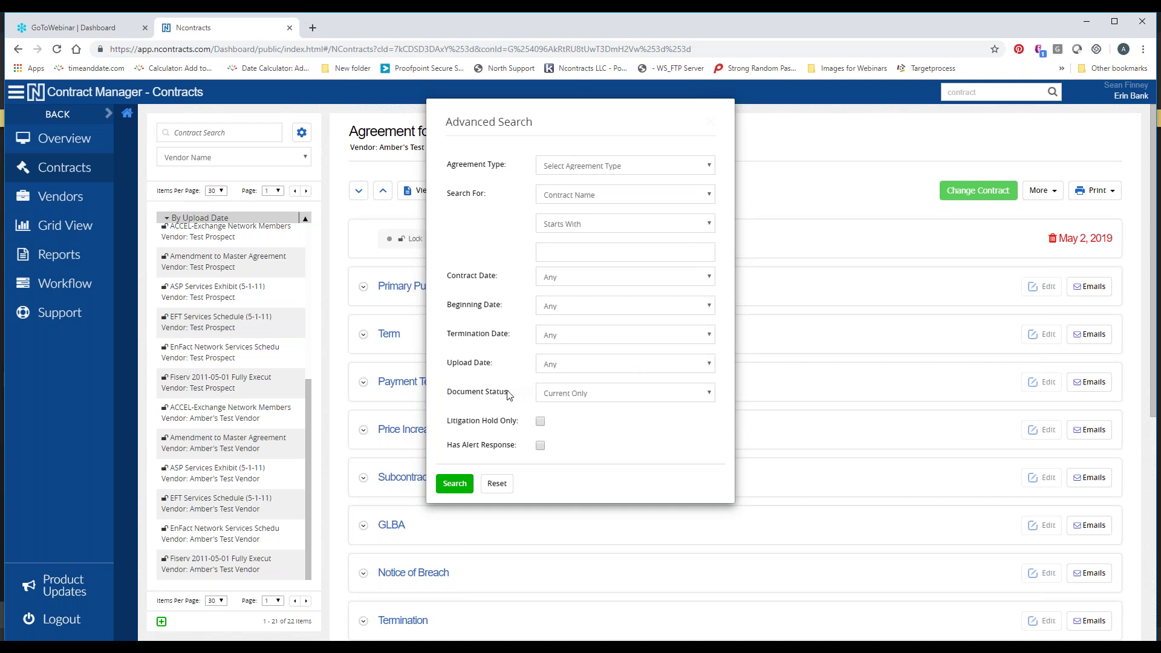
left_click(564, 396)
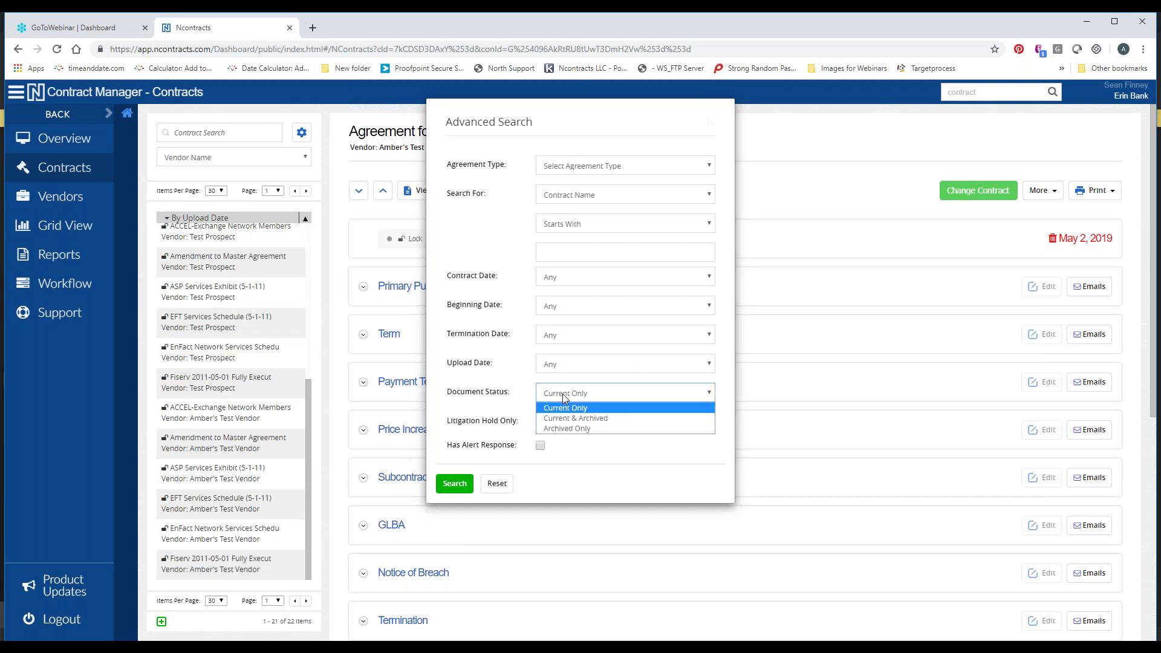
left_click(568, 428)
left_click(455, 485)
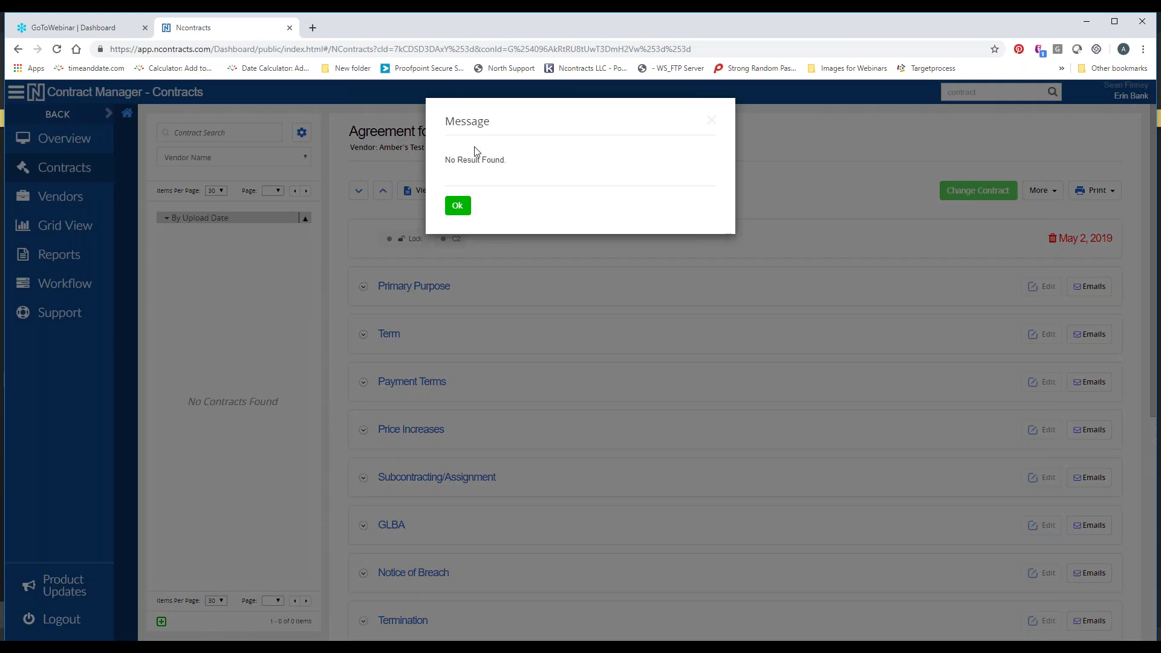
left_click(457, 206)
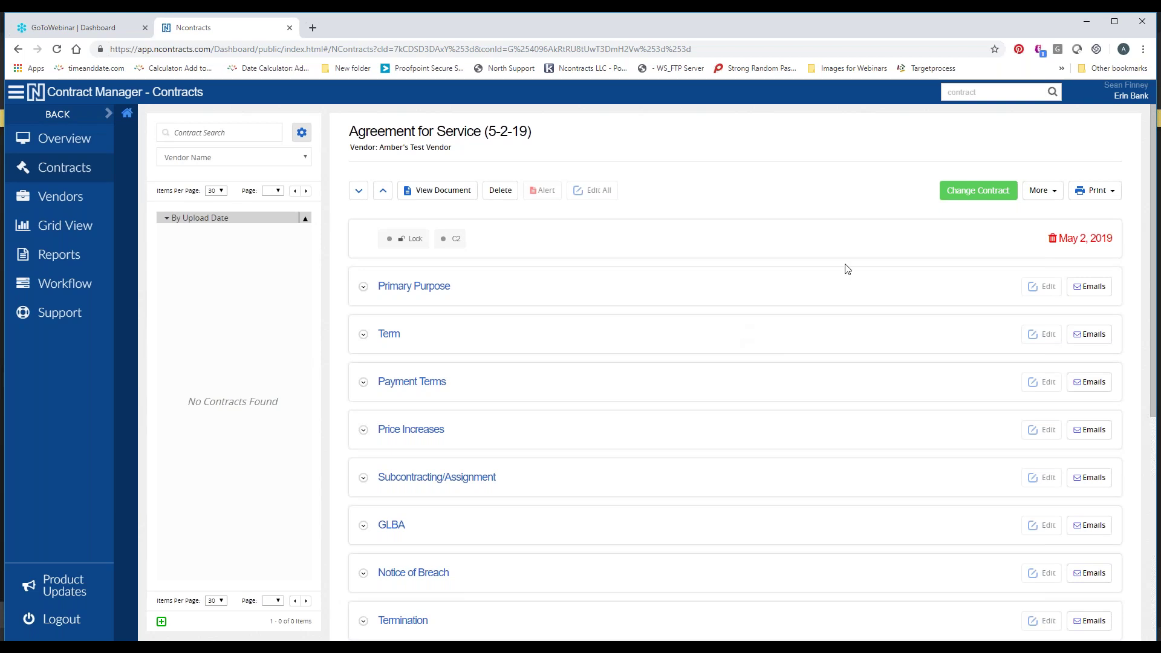
Restore the archived contract from the More menu, then return to the Overview dashboard
left_click(1047, 199)
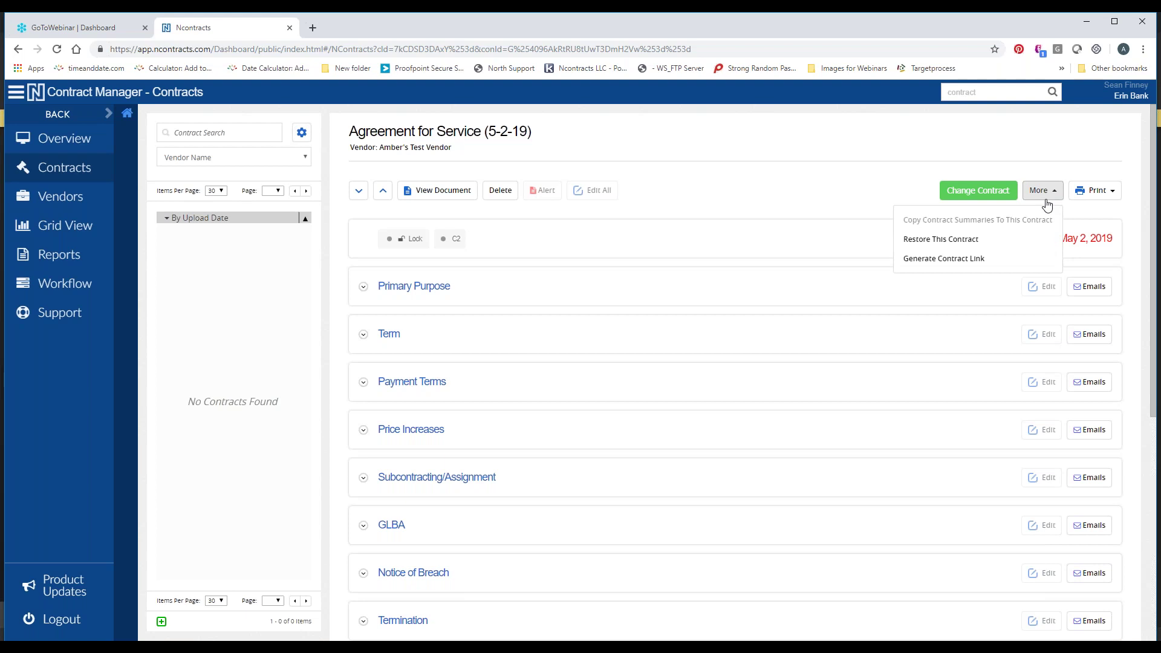
left_click(948, 240)
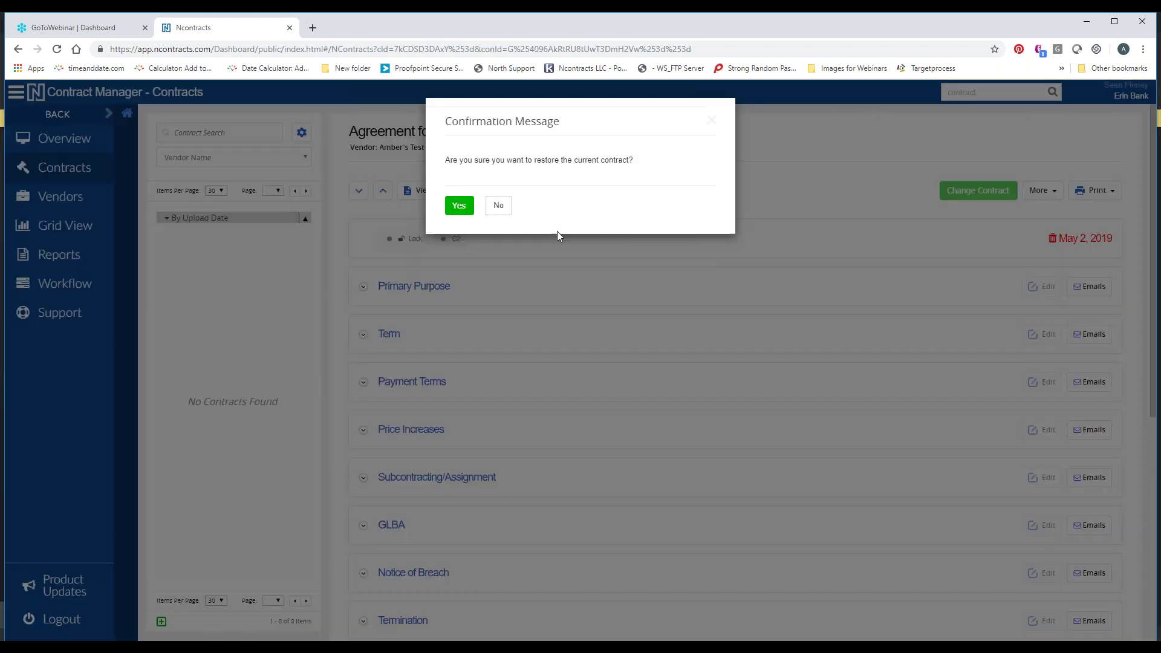
left_click(457, 205)
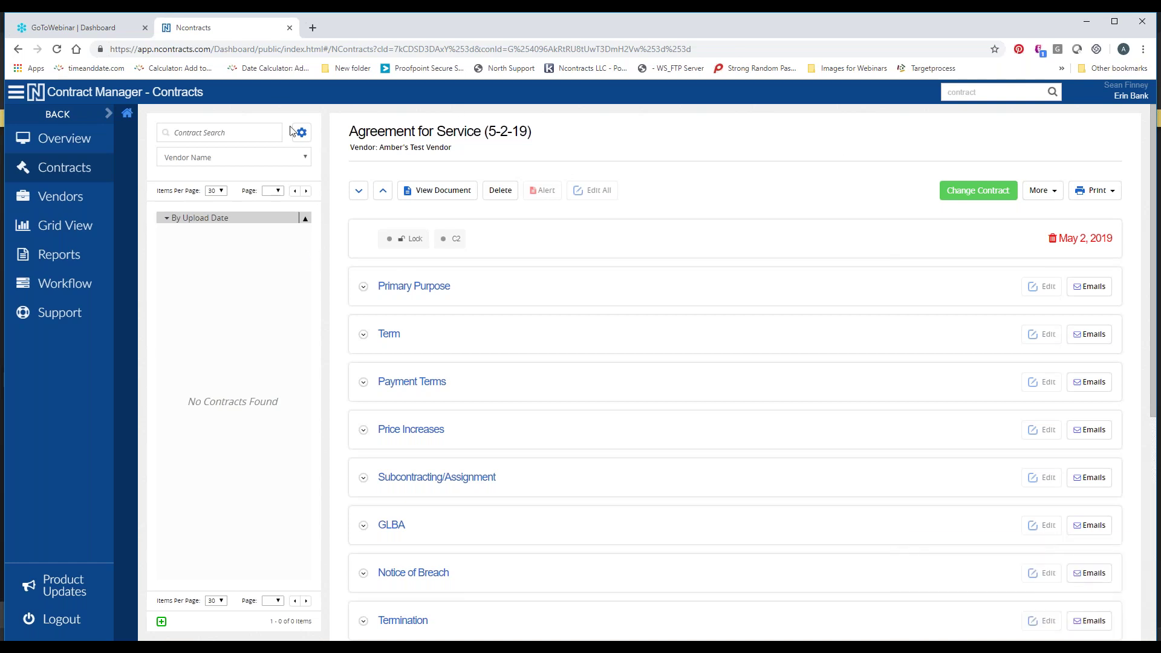
left_click(76, 147)
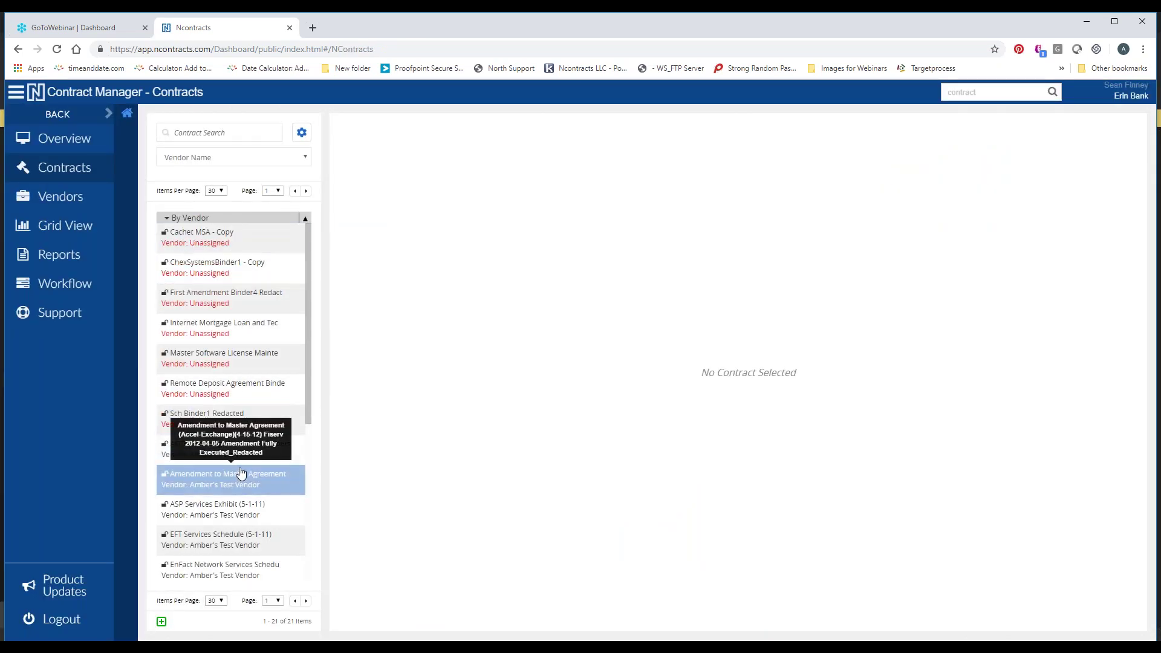
Open the Fiserv 2011-05-01 master agreement and archive it, confirming both prompts
scroll(248, 460, "down", 5)
left_click(244, 323)
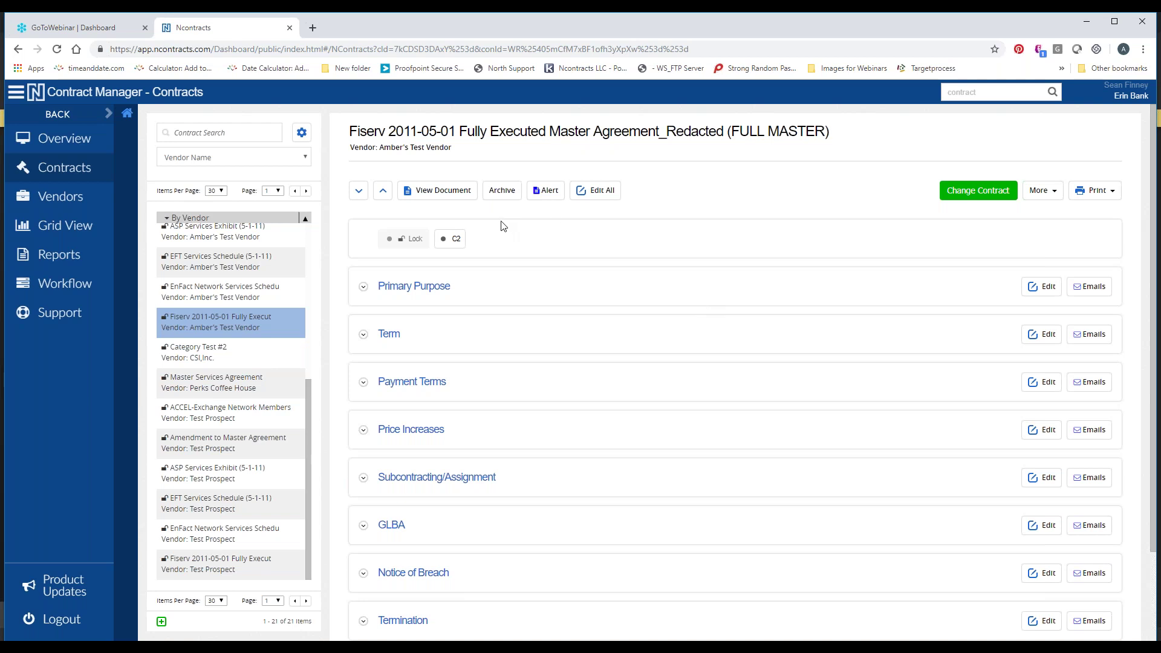
left_click(502, 191)
key("Return")
left_click(460, 206)
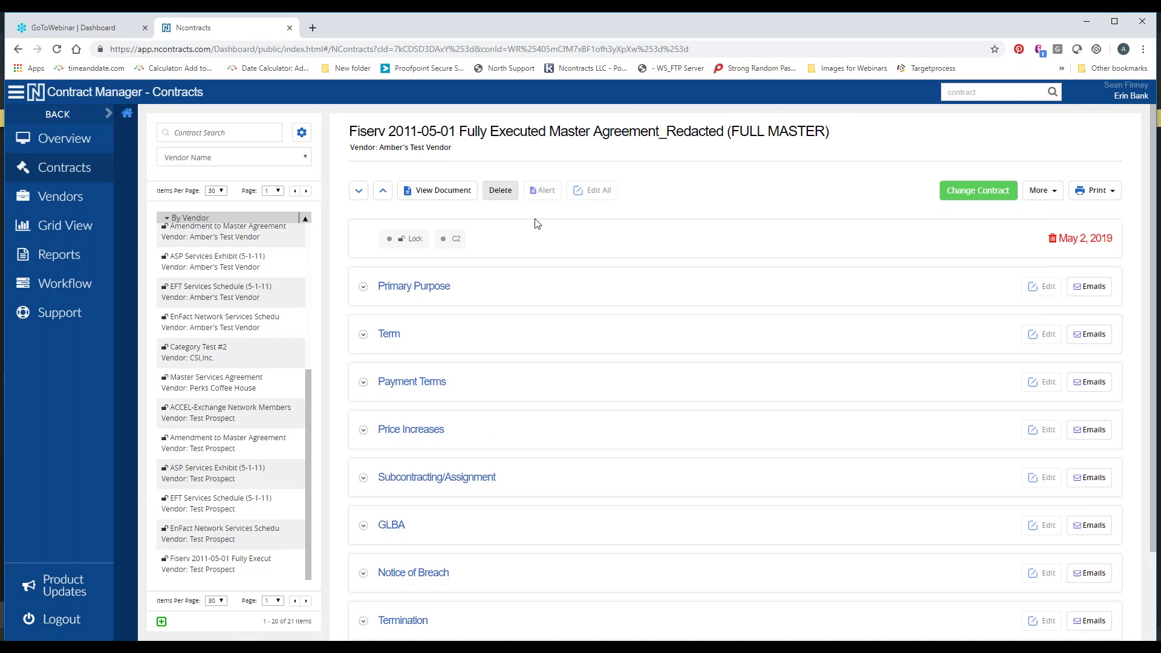
left_click(499, 200)
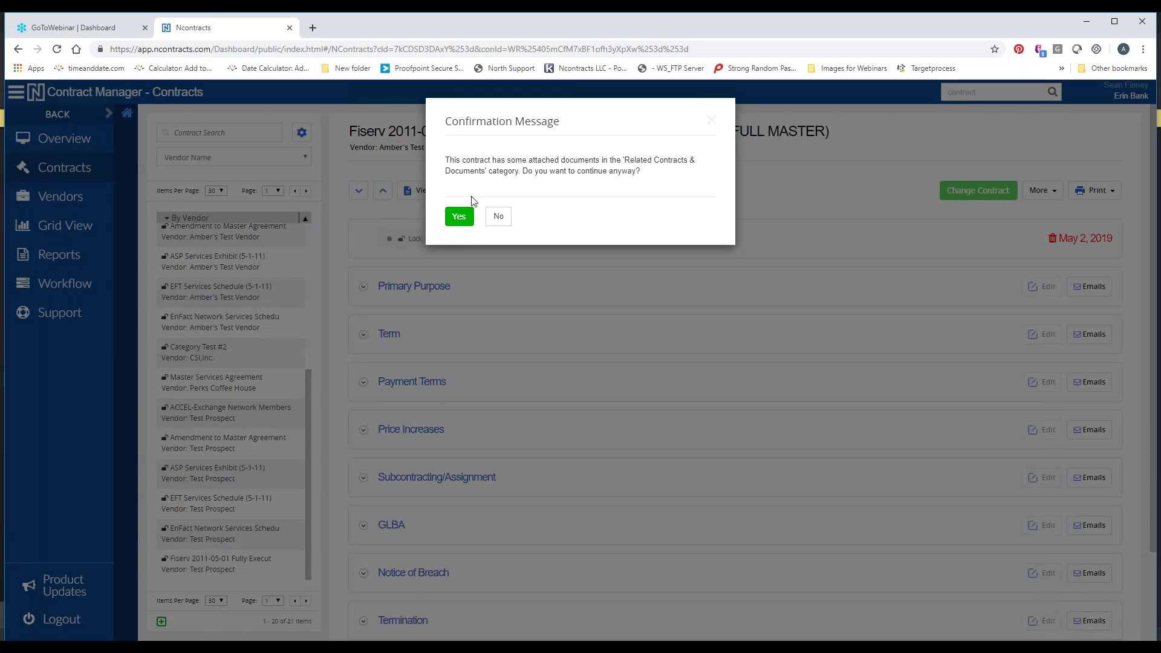
Accept the attached-documents warning and confirm permanently deleting the archived Fiserv agreement
left_click(461, 218)
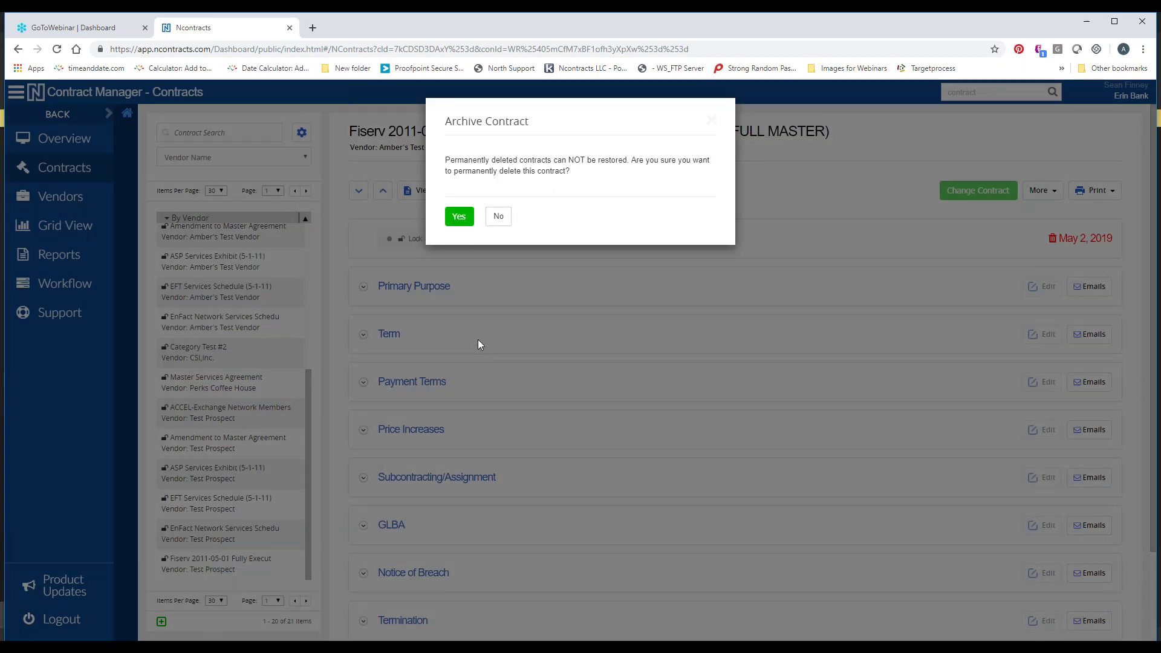
left_click_drag(449, 167, 535, 171)
left_click(535, 172)
left_click(461, 217)
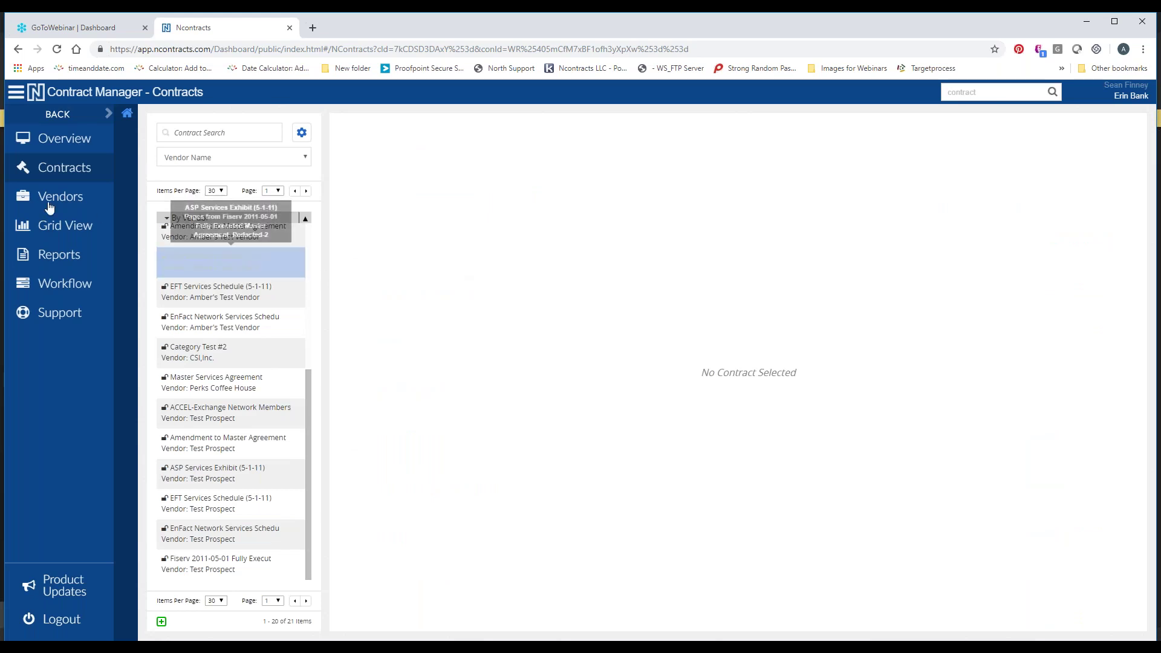
In the Contracts Grid View, hide the Alert Response column and show Archive Date
left_click(57, 233)
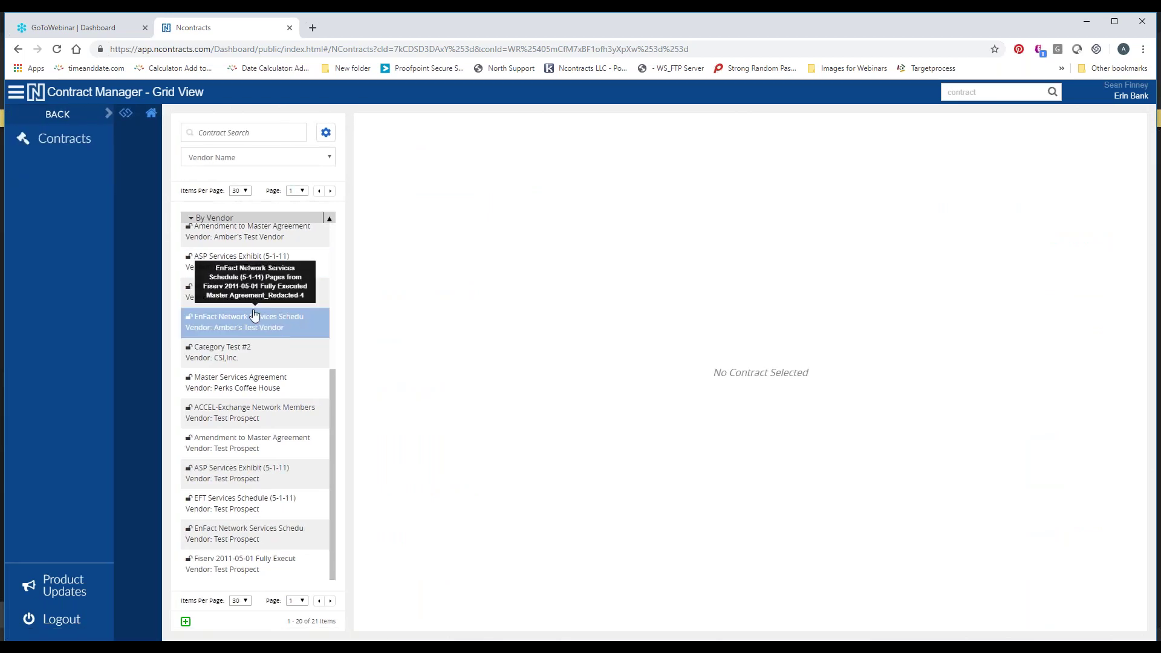
left_click(65, 151)
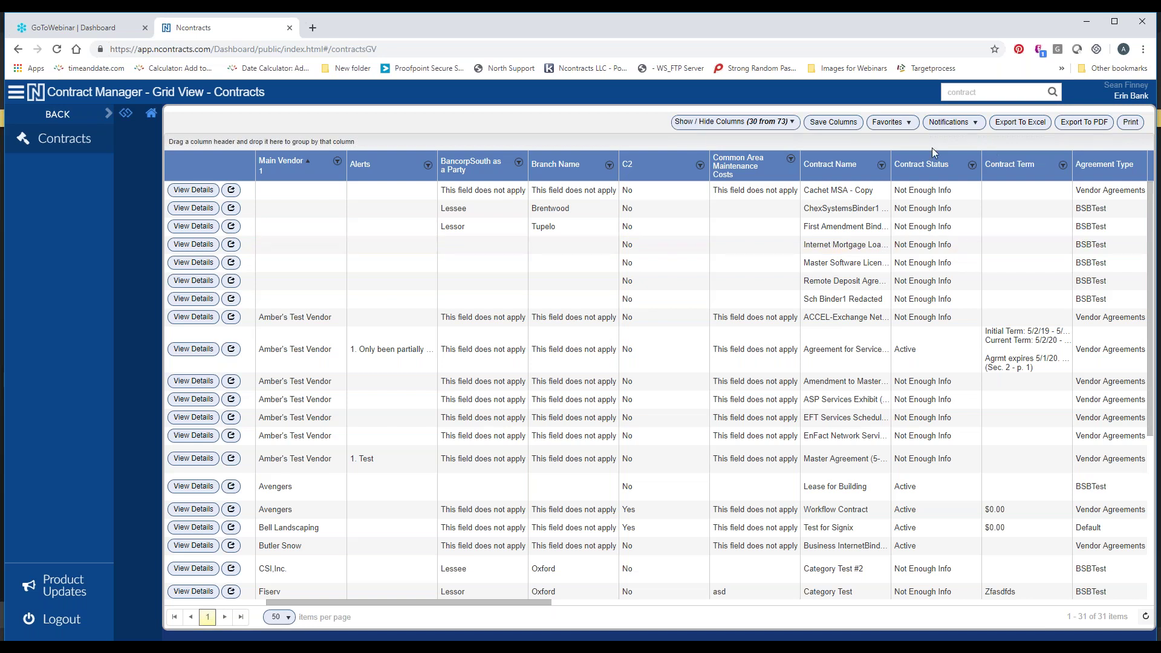
left_click(738, 123)
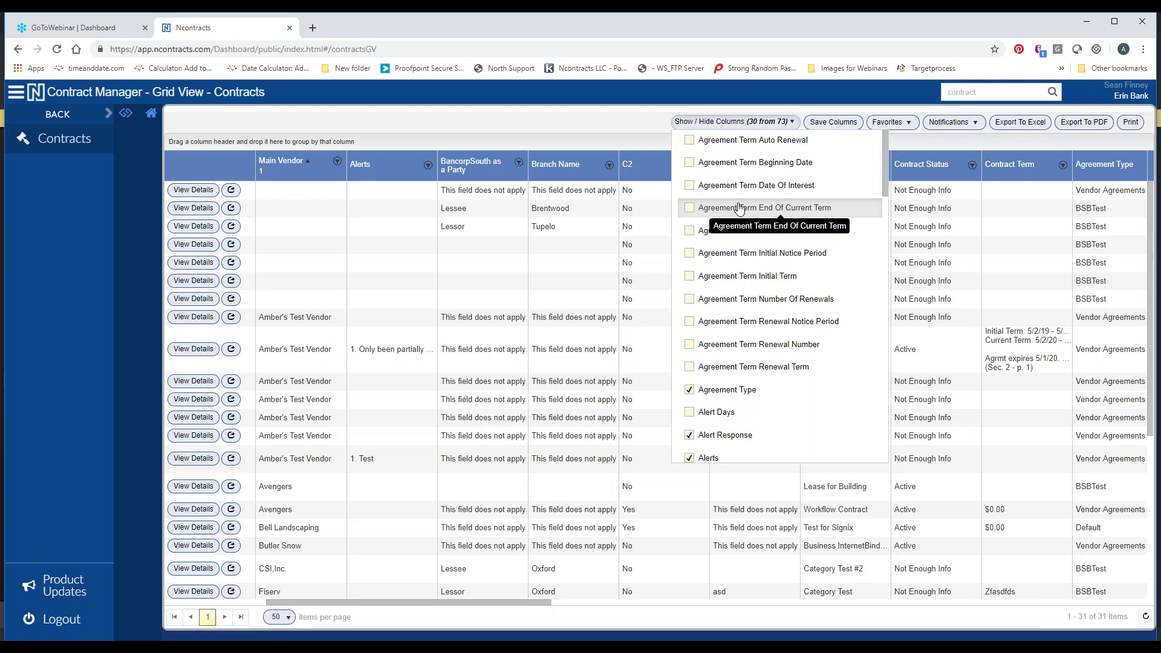
scroll(739, 209, "down", 2)
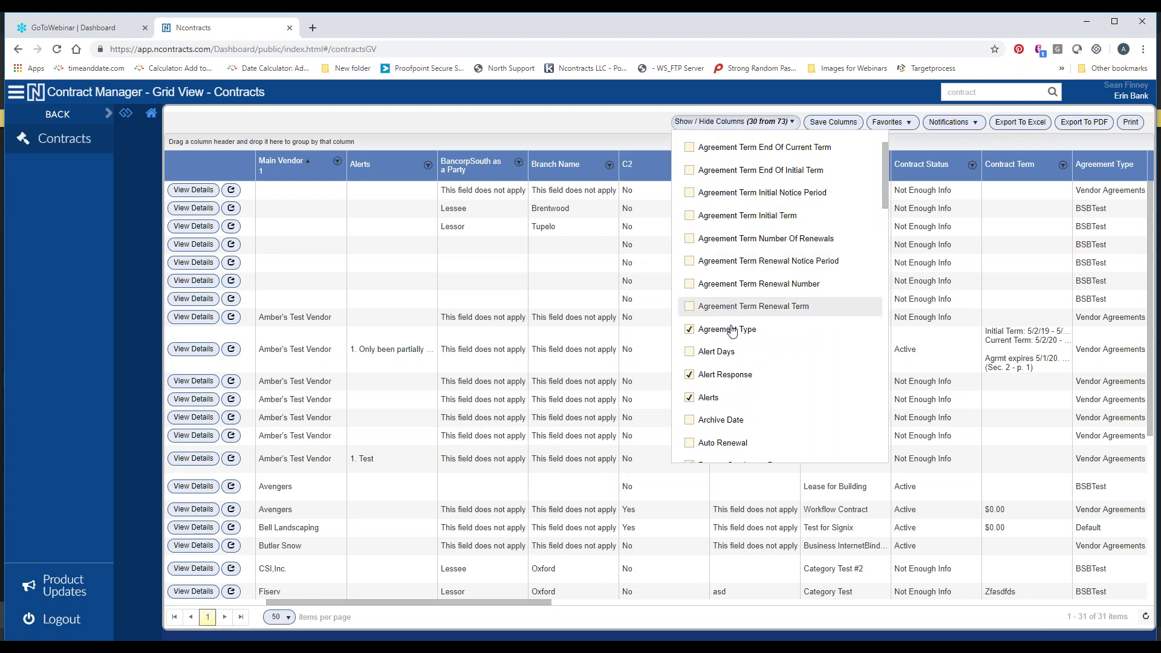
left_click(689, 375)
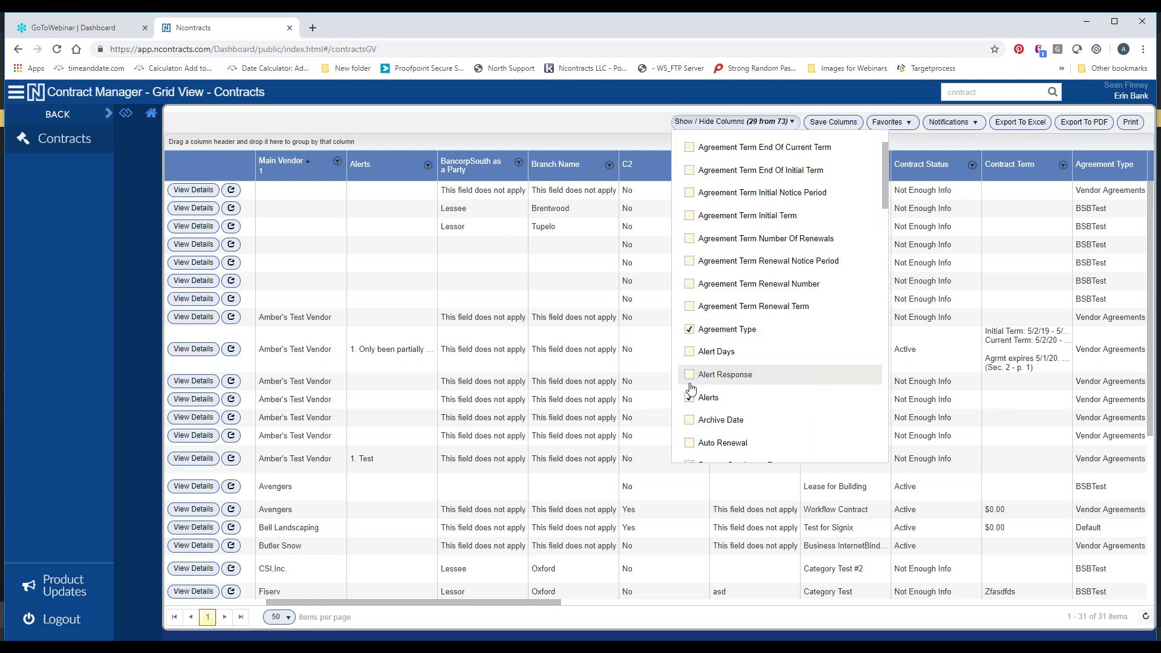
left_click(690, 422)
left_click(569, 127)
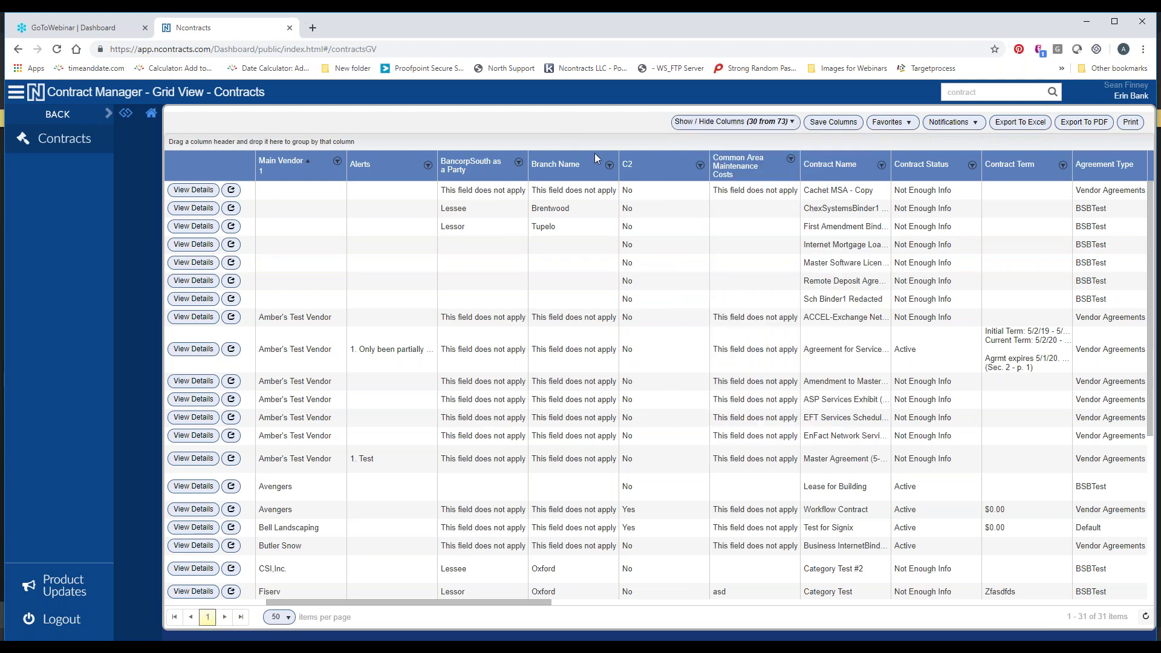
Save the grid columns as public layout 'Test Layout' and check it appears in Favorites
left_click(837, 122)
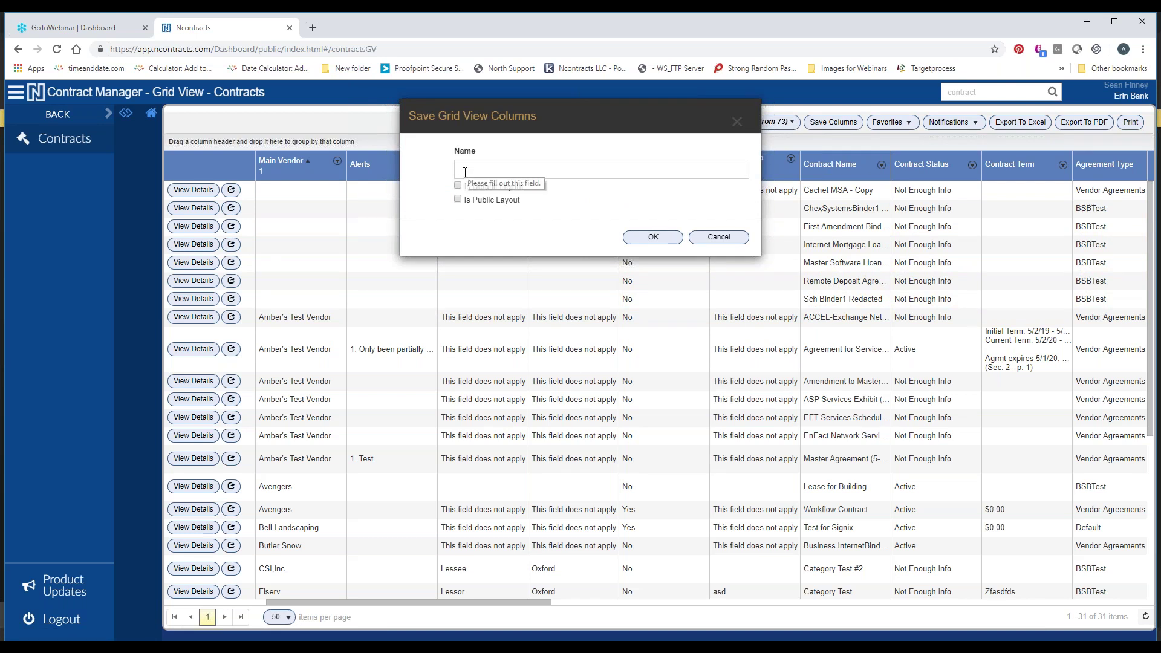
left_click(586, 173)
type("Test Layout")
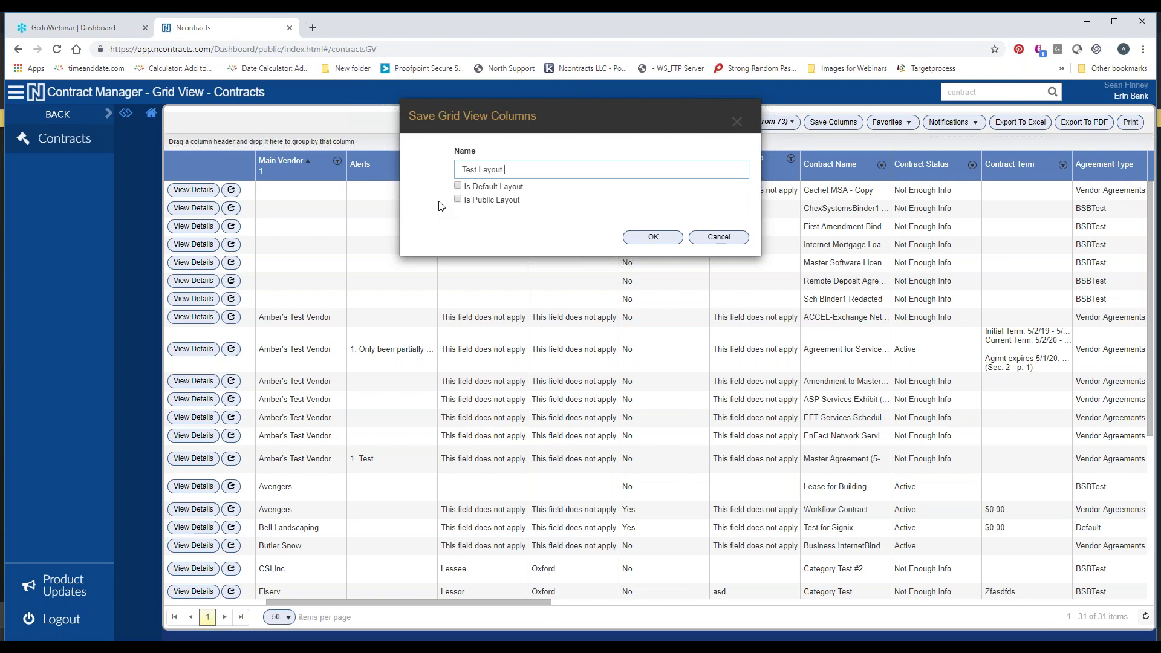
left_click(449, 201)
left_click(459, 198)
left_click(653, 237)
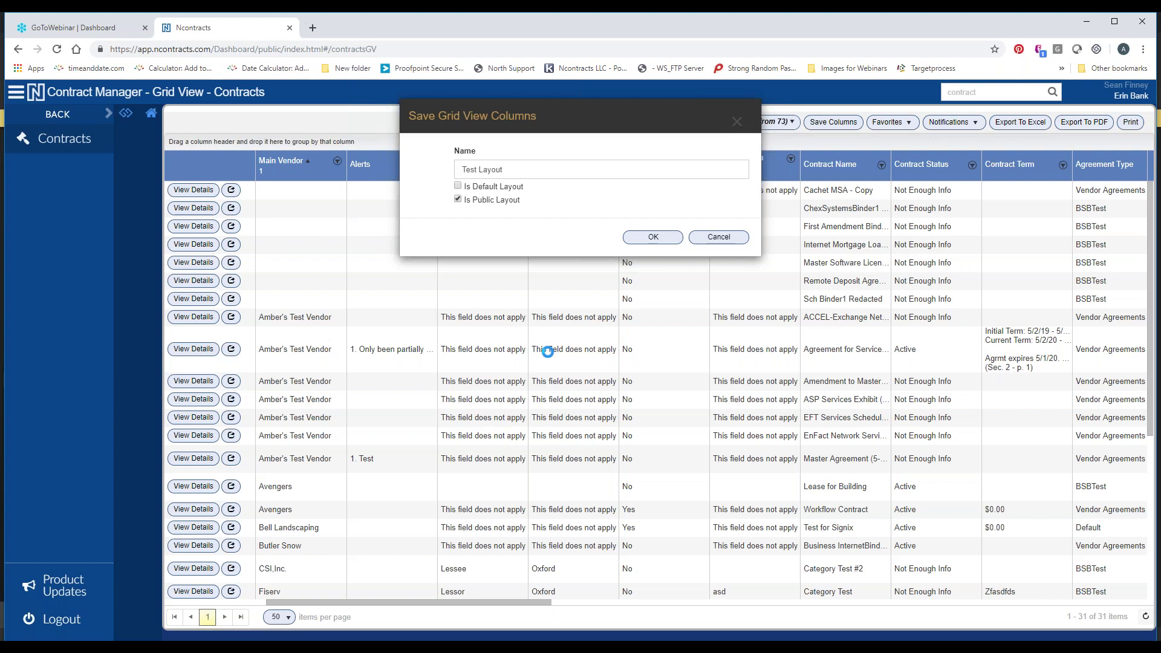
left_click(901, 131)
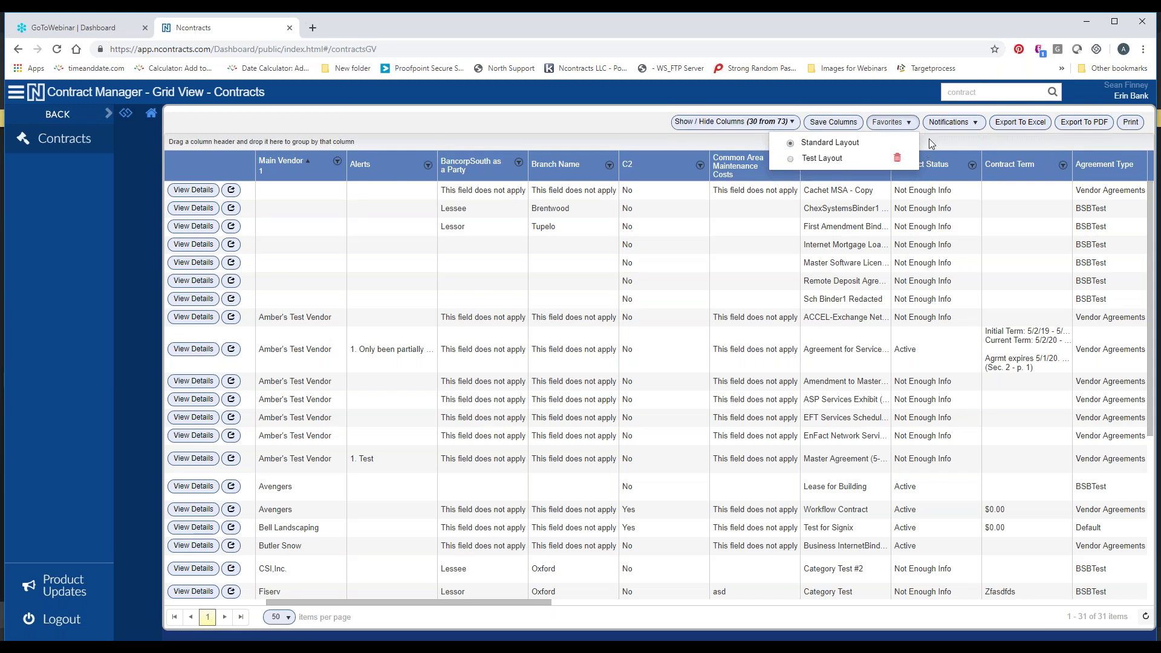
left_click(503, 135)
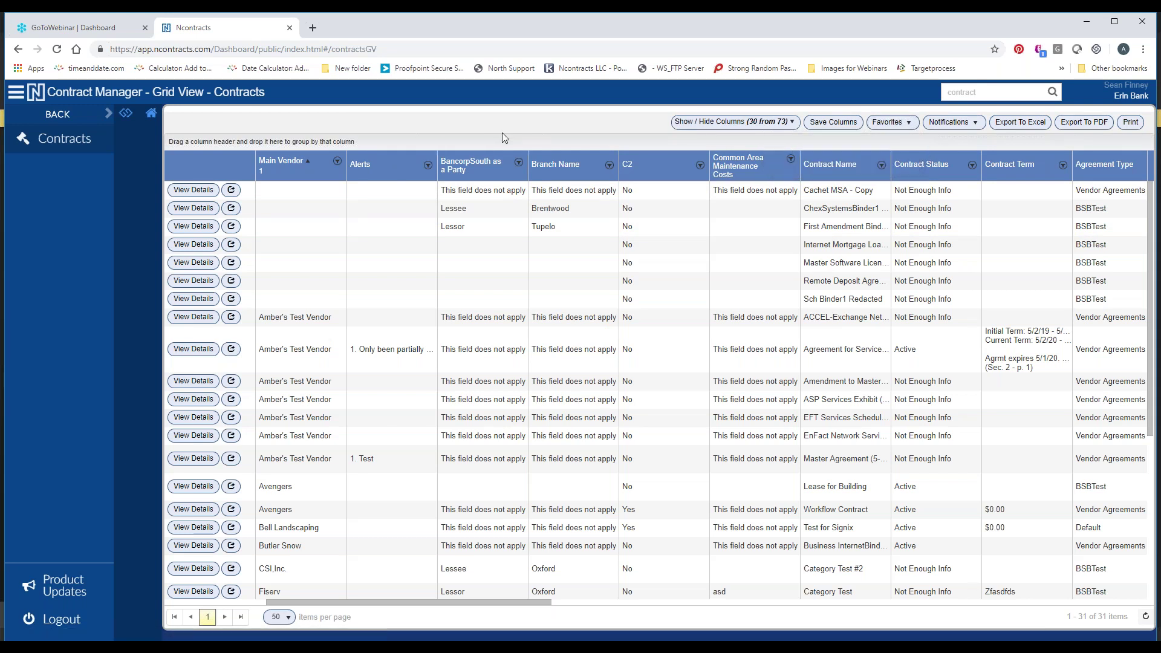
Filter the Alerts column to the partially executed value
left_click(518, 164)
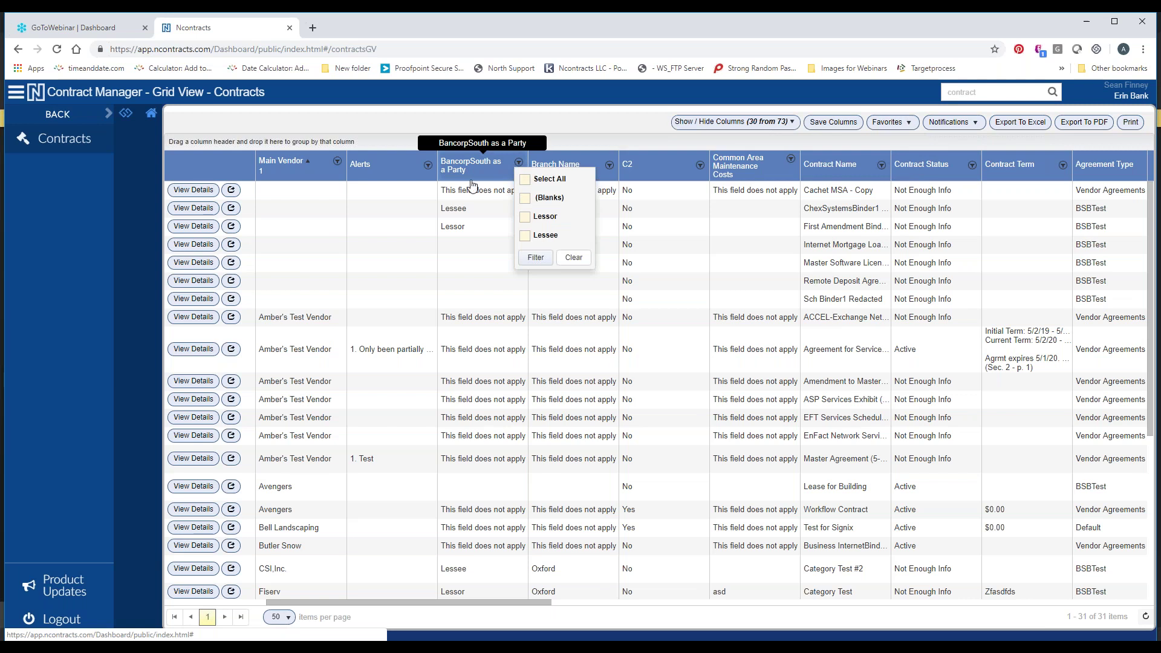
left_click(427, 166)
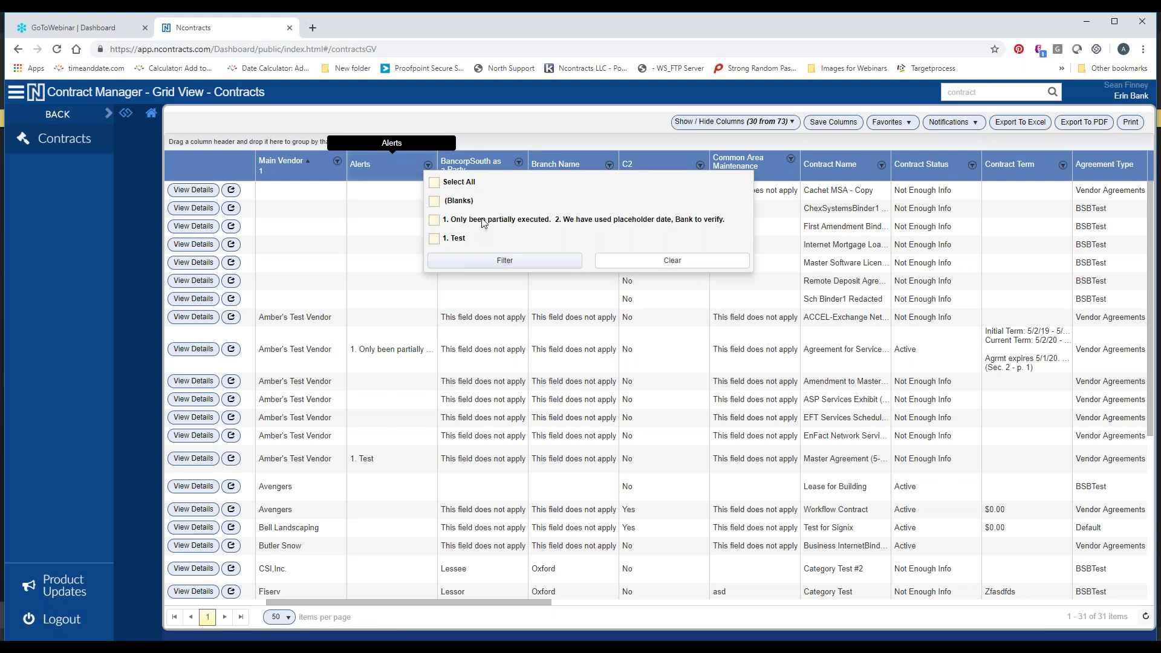
left_click(433, 220)
left_click(464, 266)
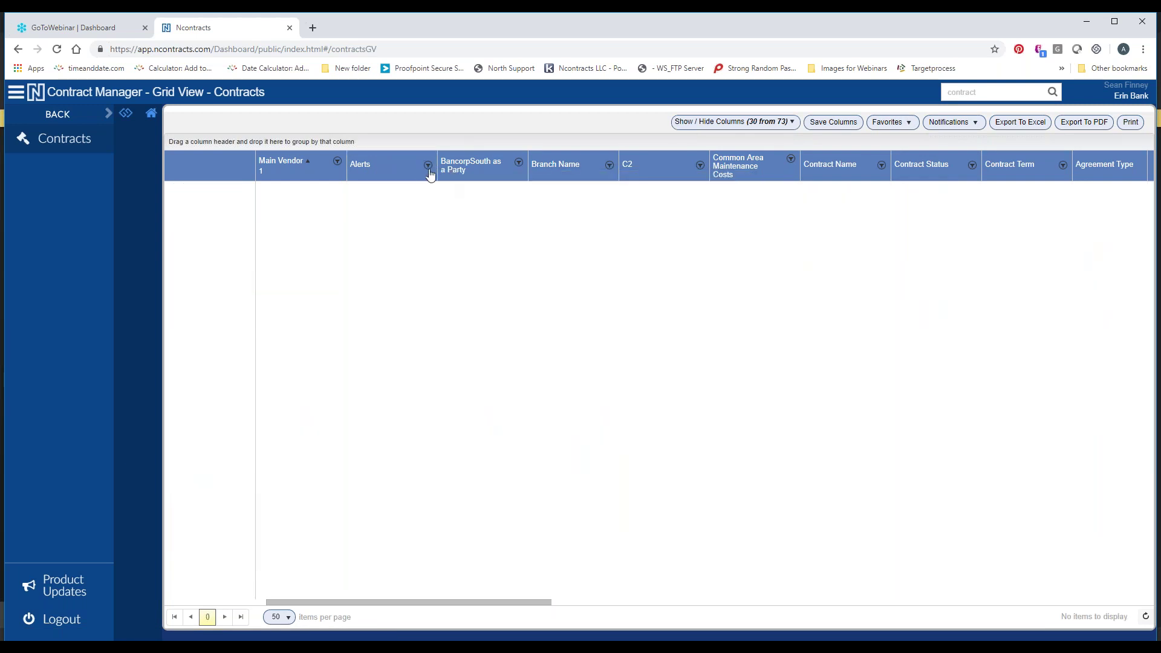
Filter Main Vendor to Bell Landscaping, reset Alerts to Select All, and export to Excel
left_click(336, 161)
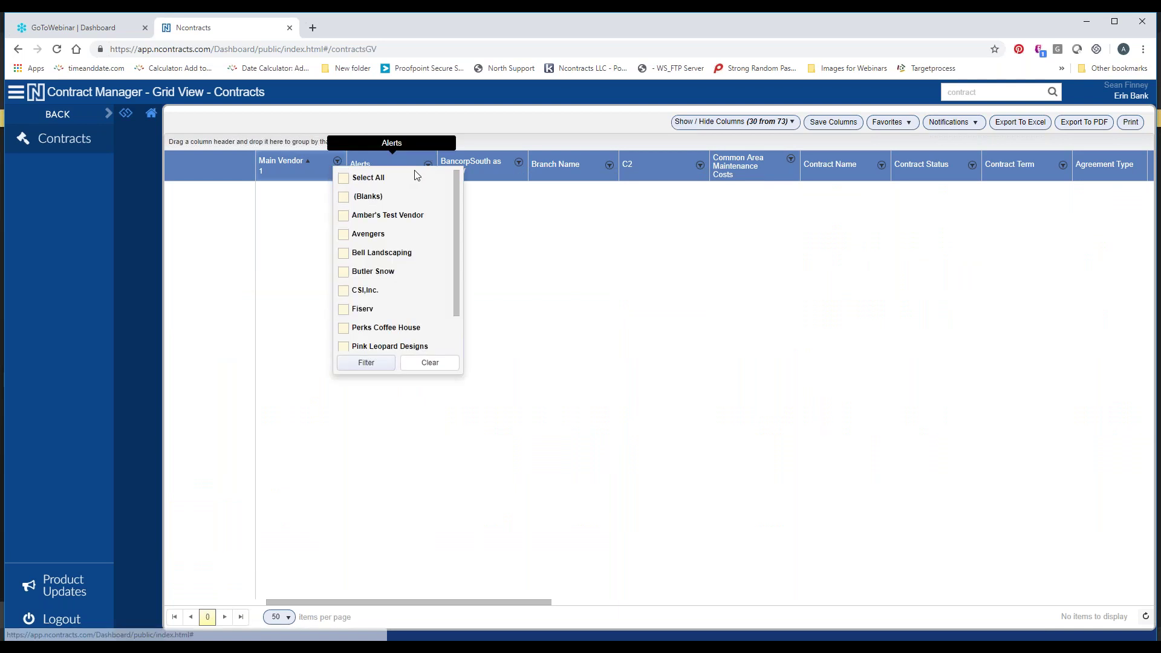
left_click(343, 253)
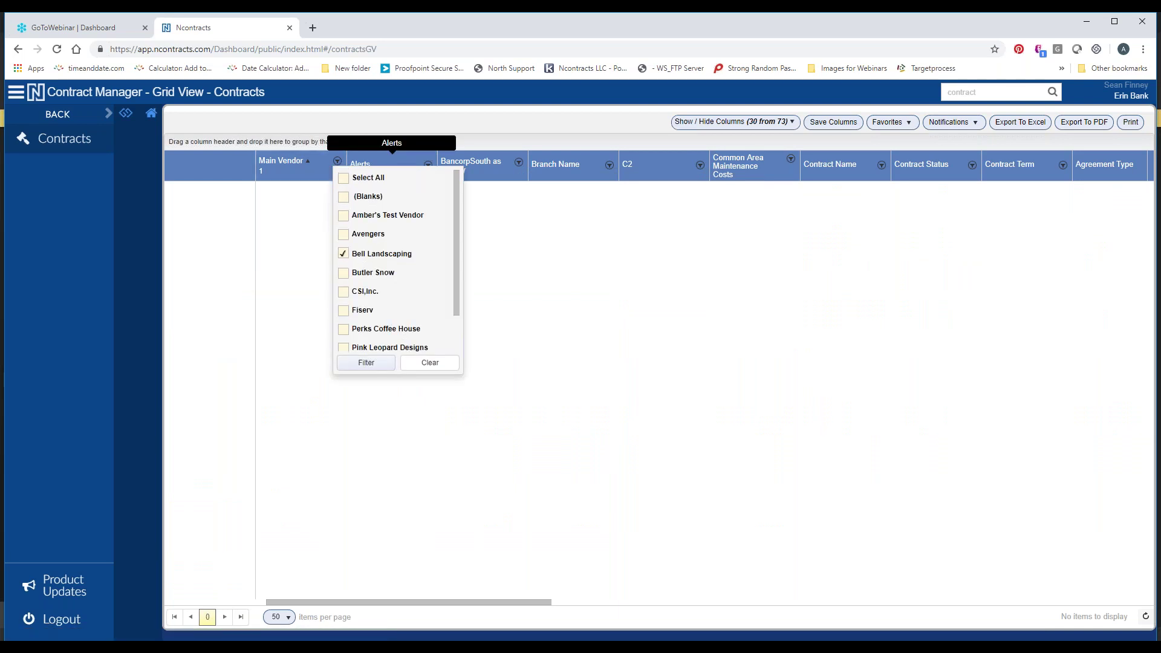
left_click(367, 362)
left_click(427, 165)
left_click(434, 182)
left_click(465, 266)
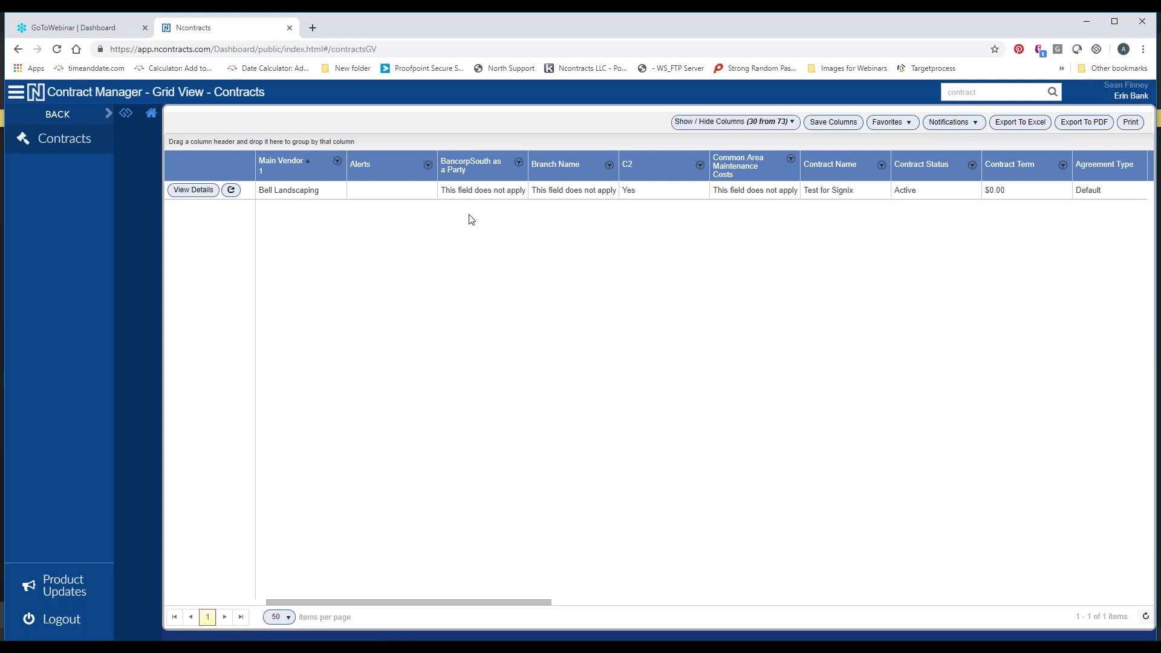
left_click(1006, 126)
left_click(77, 114)
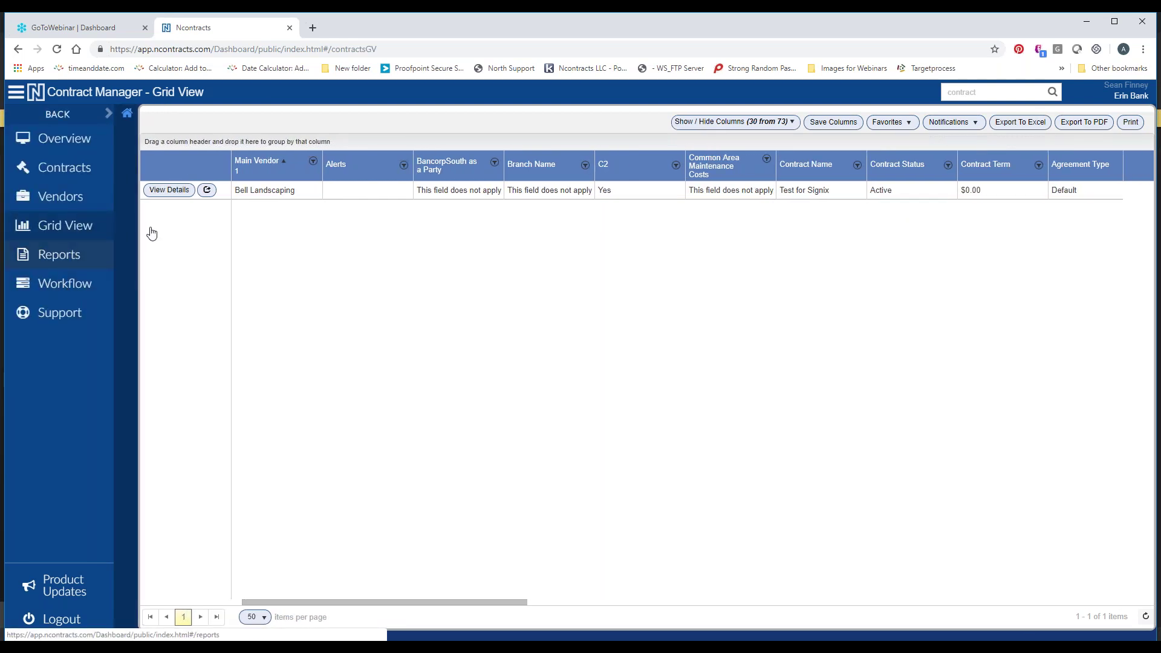
left_click(64, 268)
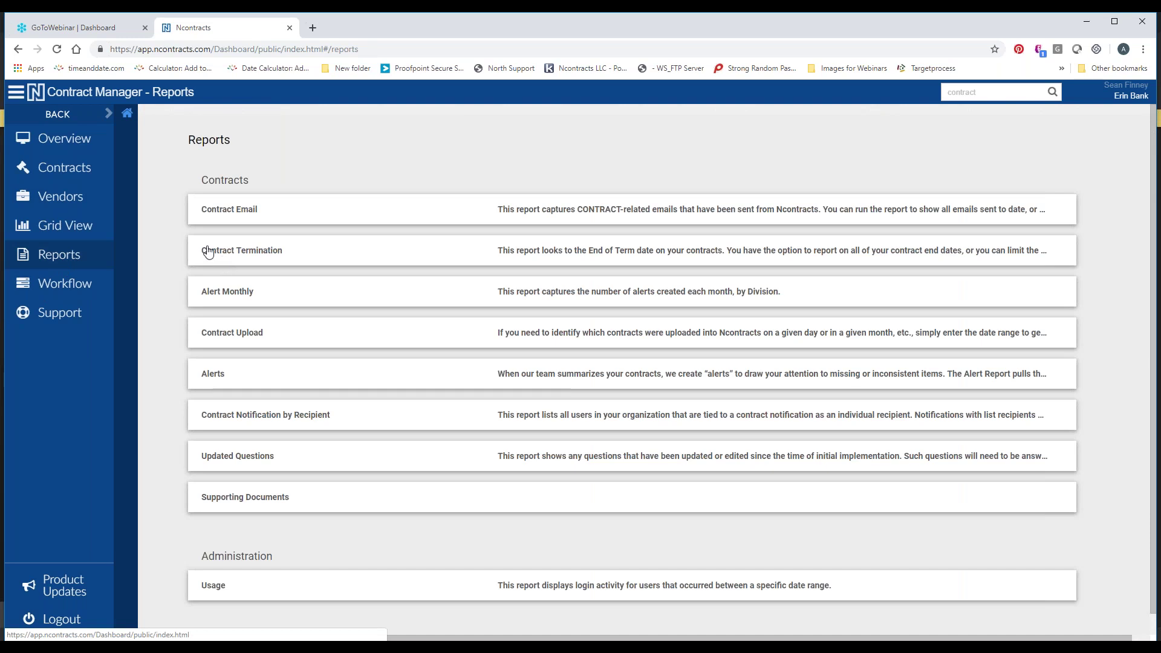
left_click(260, 211)
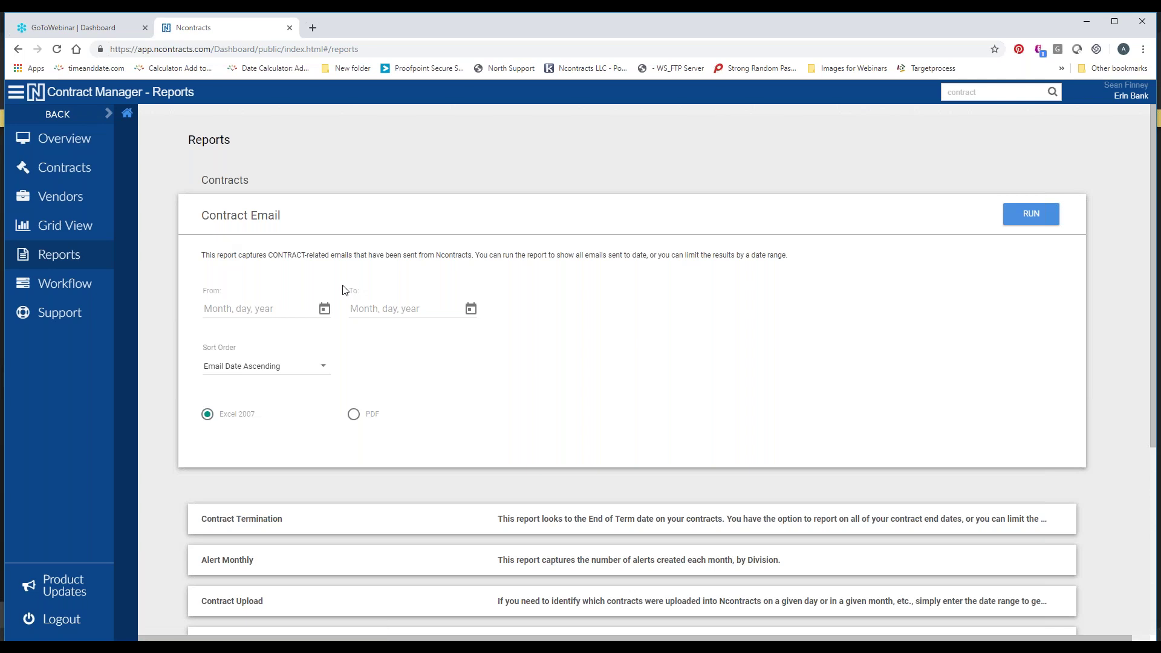
scroll(304, 358, "down", 2)
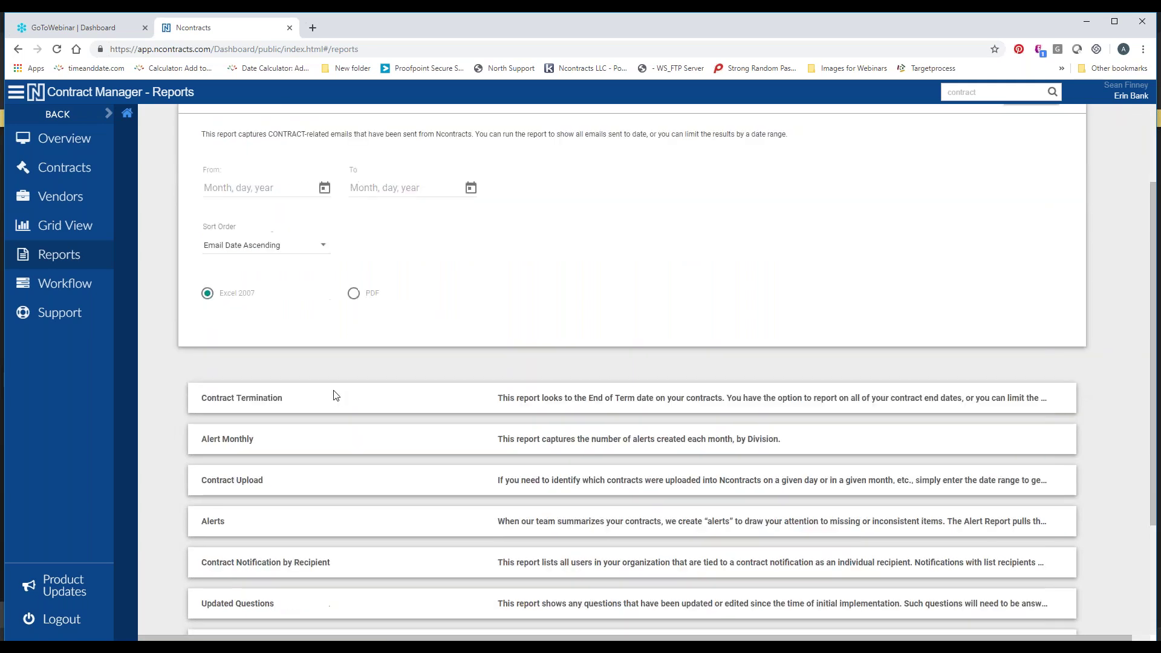
left_click(272, 403)
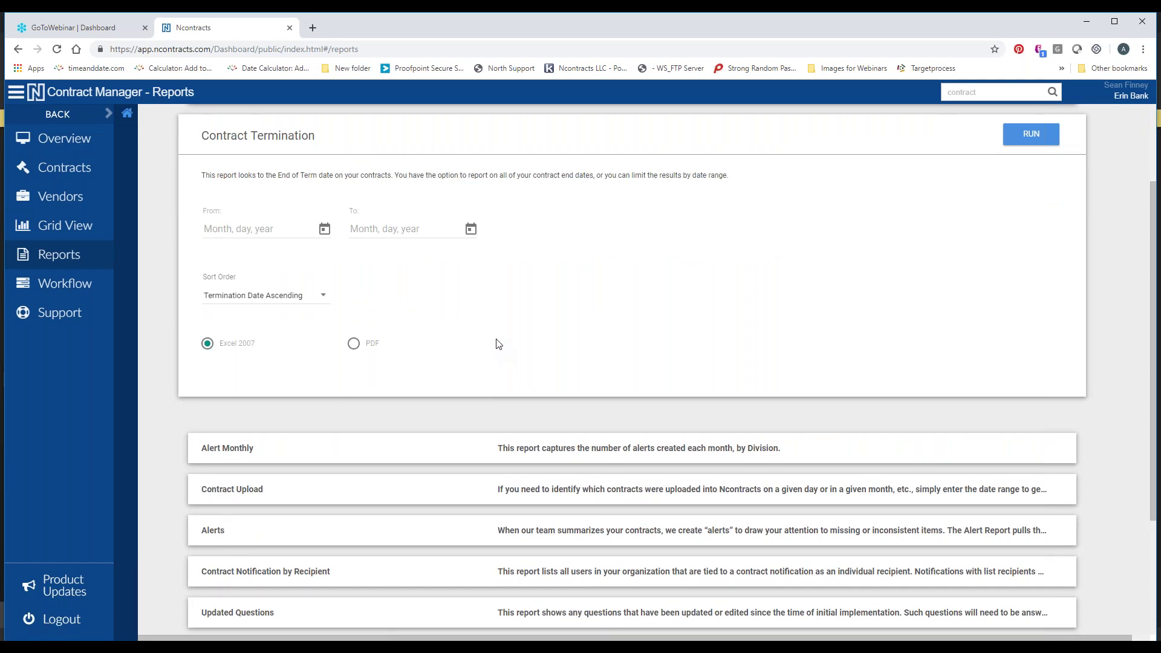
scroll(494, 339, "down", 3)
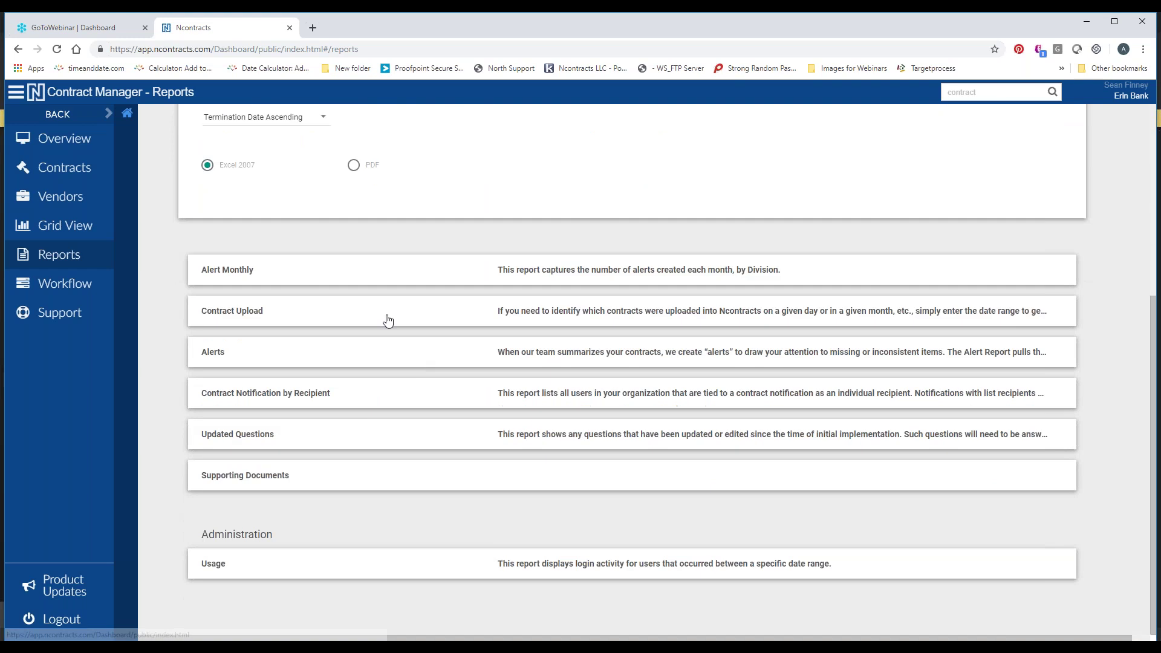
left_click(387, 322)
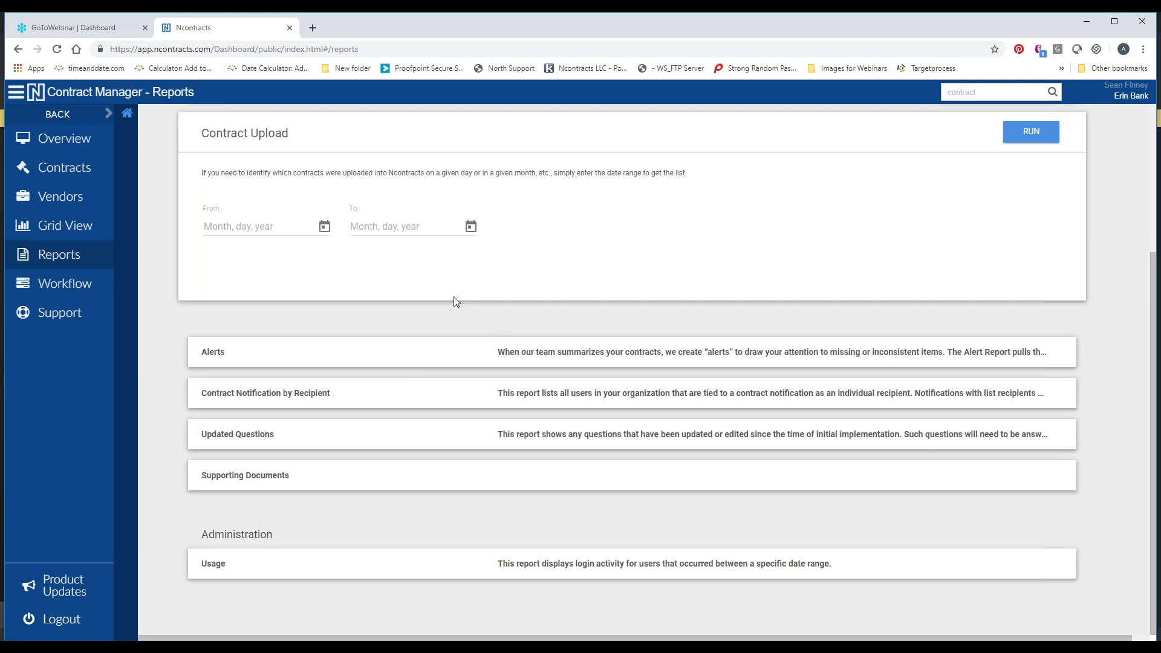
left_click(445, 350)
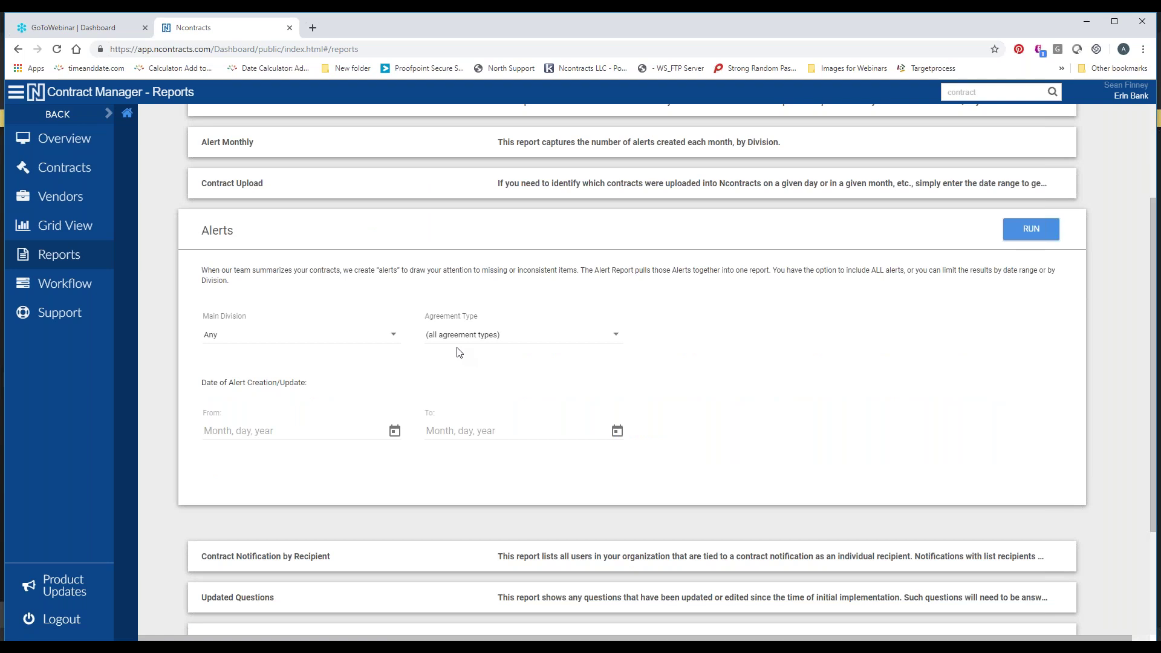
scroll(446, 360, "down", 2)
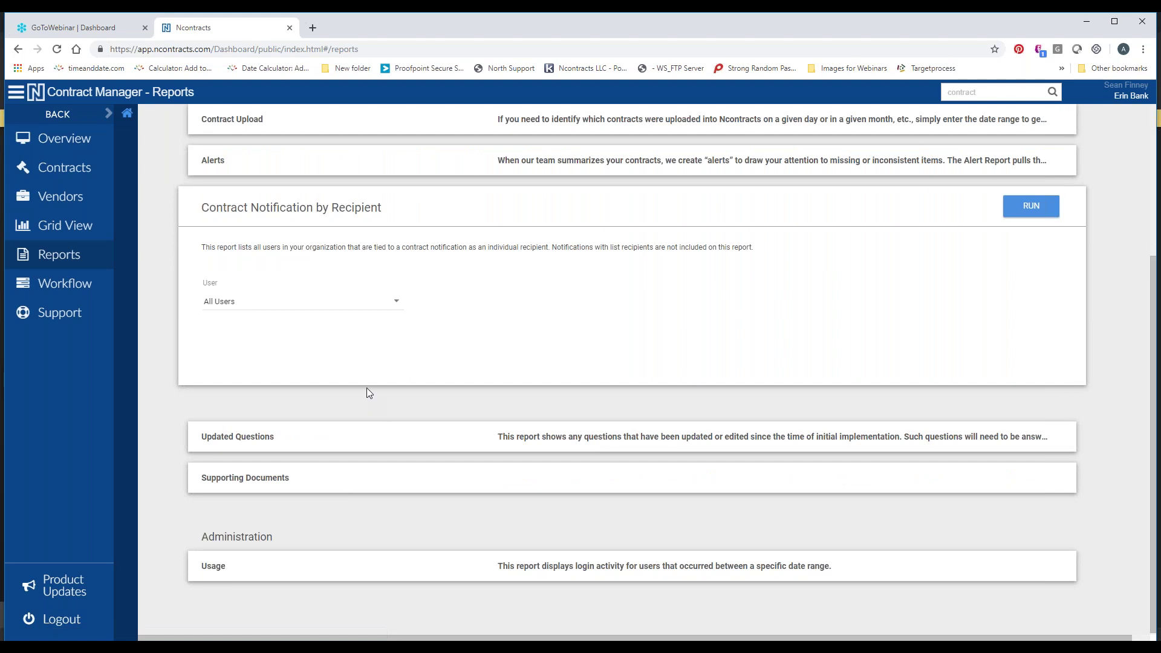
scroll(366, 386, "up", 1)
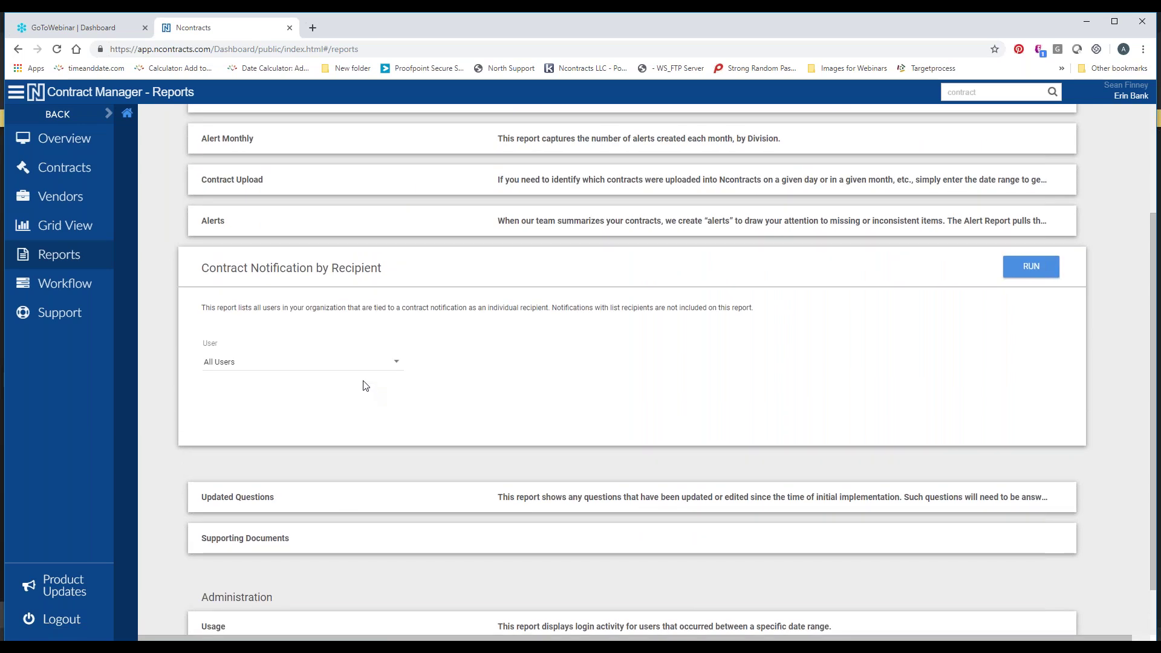
scroll(361, 388, "down", 1)
scroll(361, 387, "down", 1)
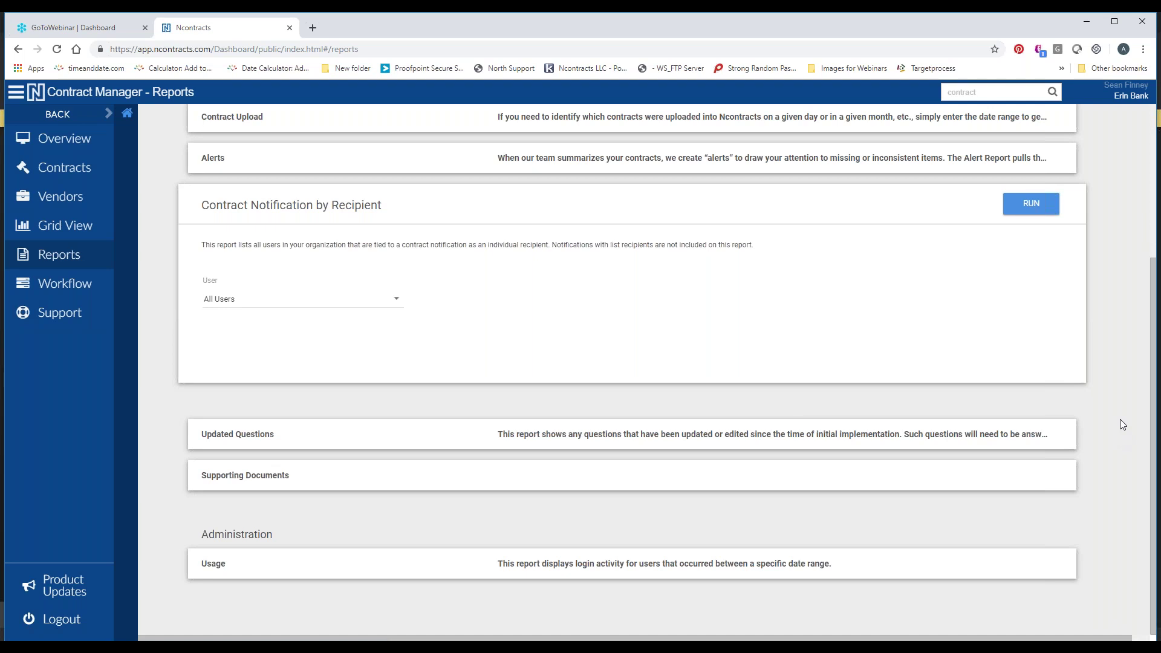
Switch to Contracts and scroll down the ASP Services Exhibit (5-1-11) detail pane
left_click(65, 171)
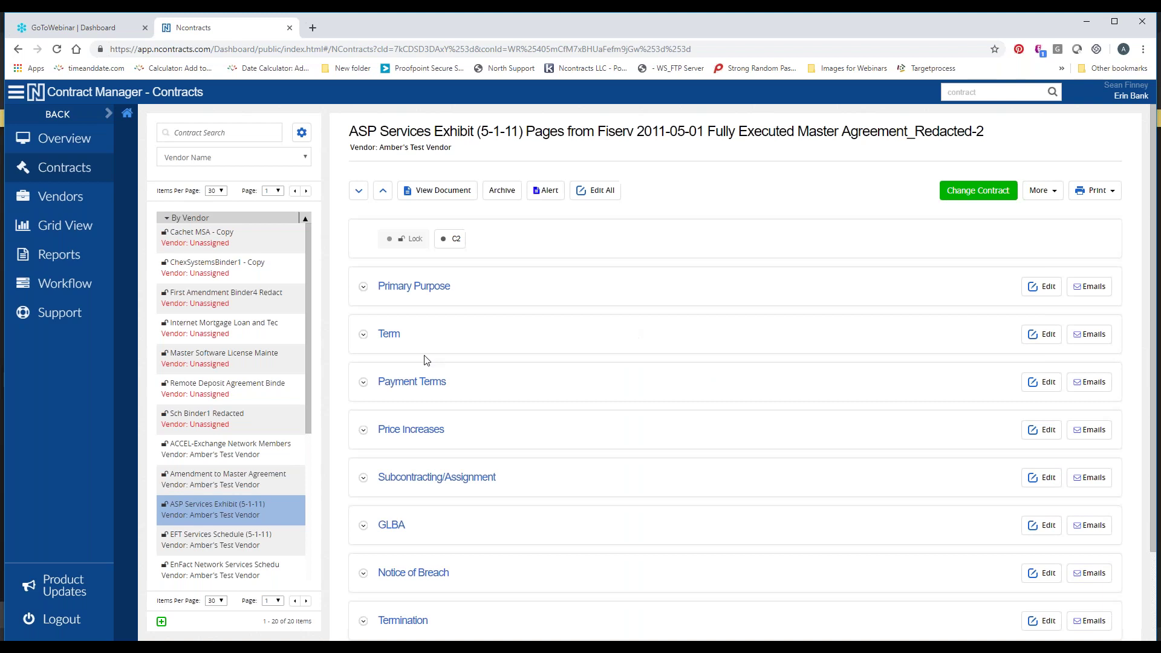
scroll(471, 326, "down", 2)
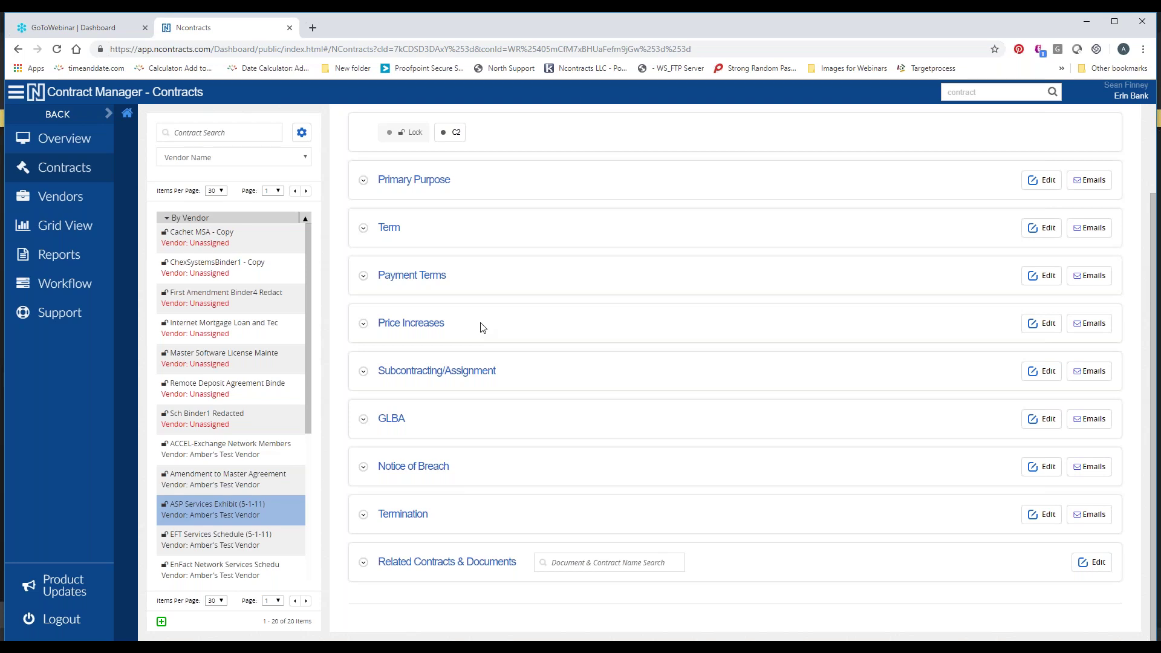
Expand Payment Terms and Primary Purpose, then scroll down to the Termination and Related Contracts sections
left_click(400, 279)
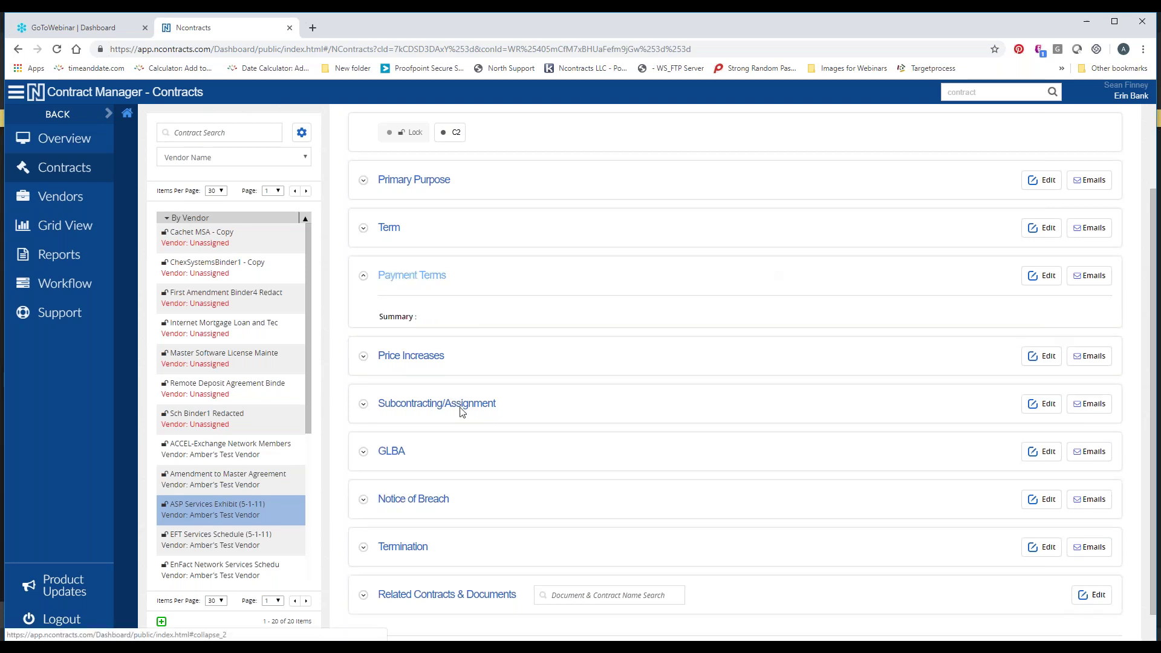
left_click(411, 181)
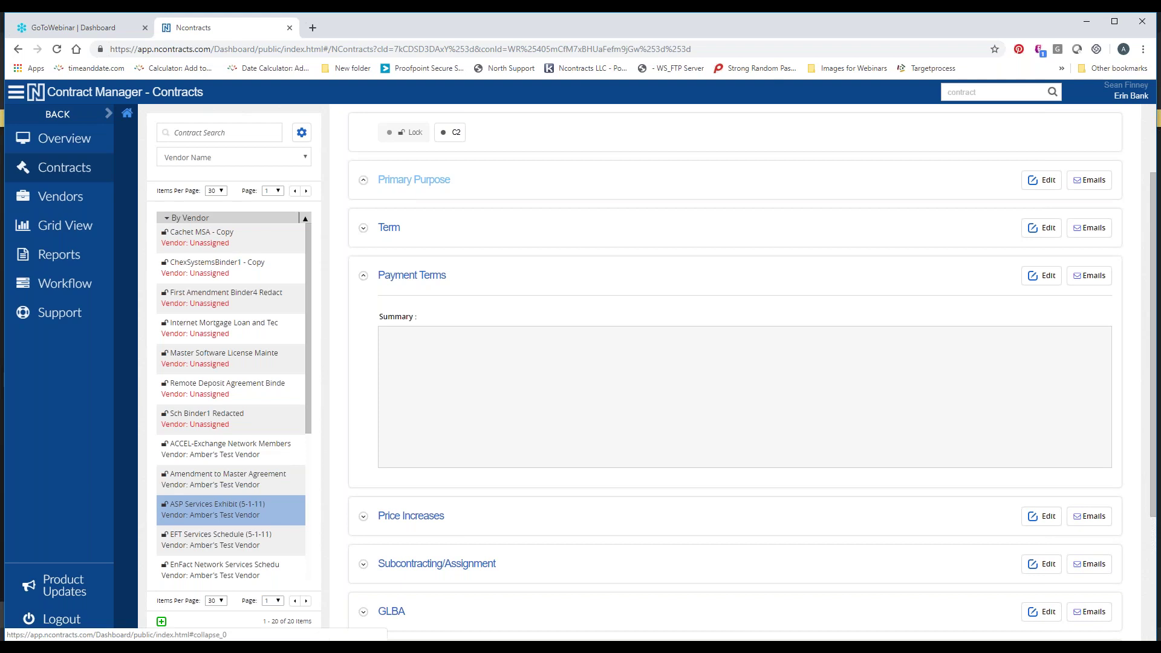
scroll(562, 300, "down", 2)
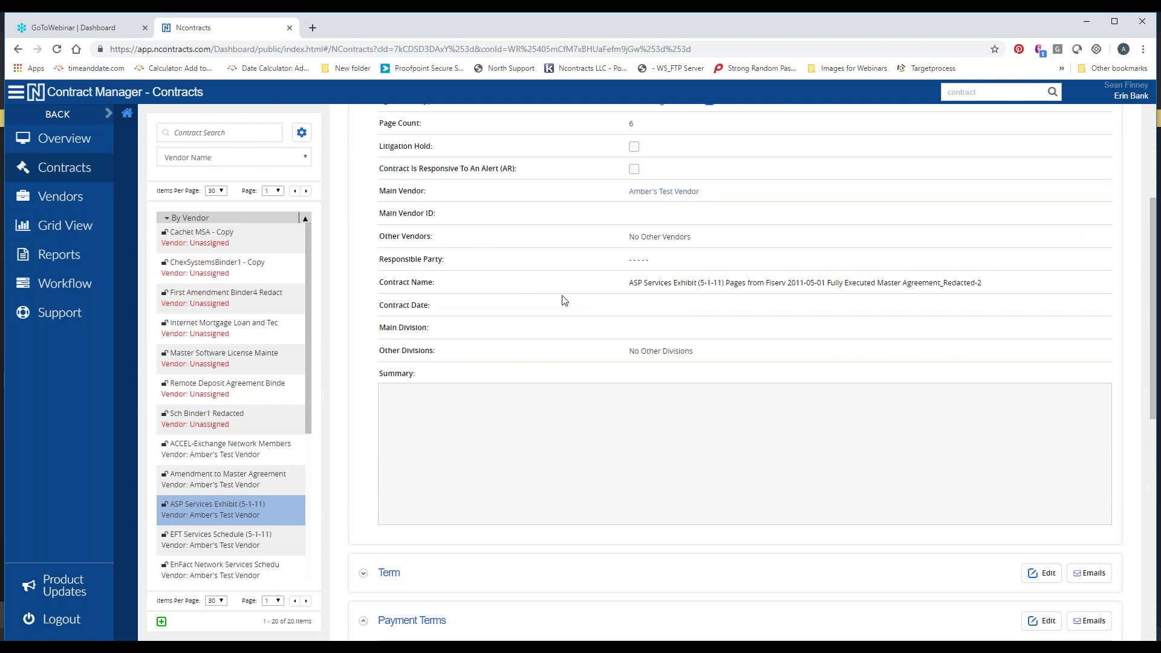
scroll(564, 311, "down", 3)
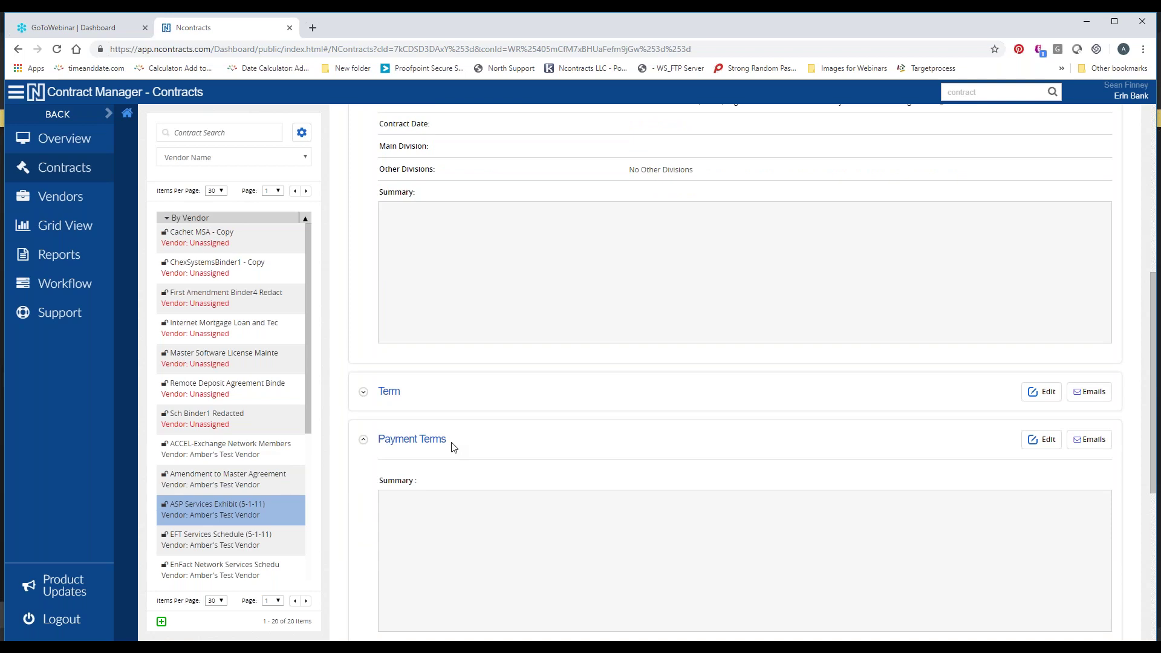
scroll(488, 384, "down", 4)
scroll(489, 384, "down", 2)
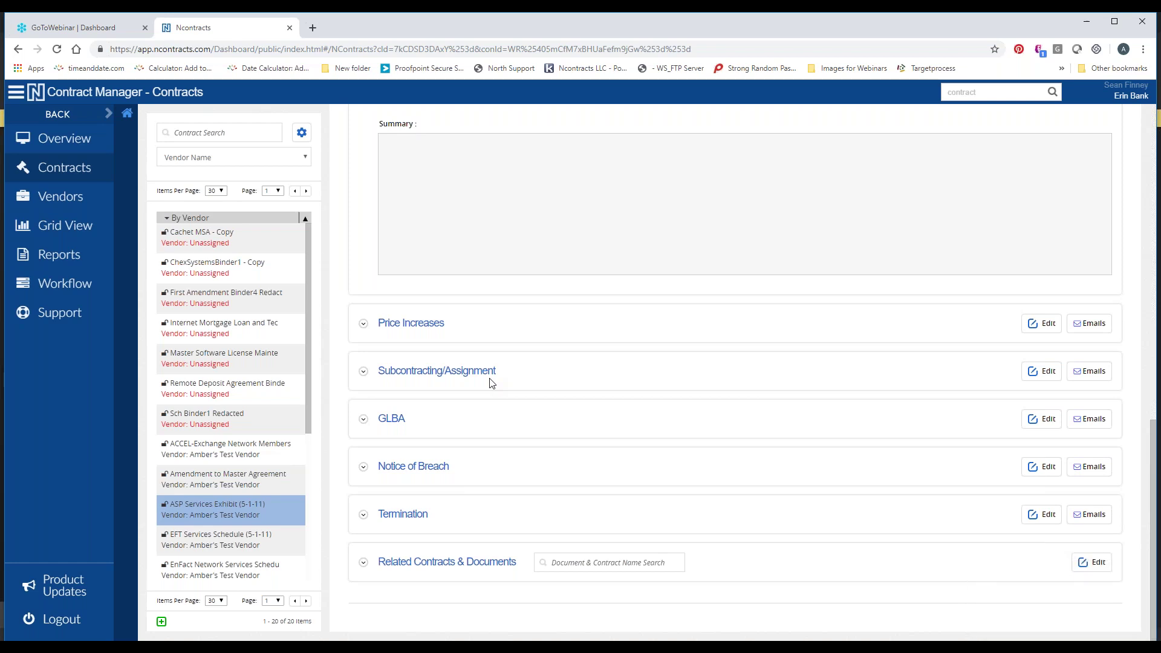
Open the contracts Grid View, scroll the Show / Hide Columns list (30 of 73 shown), then go back
left_click(59, 235)
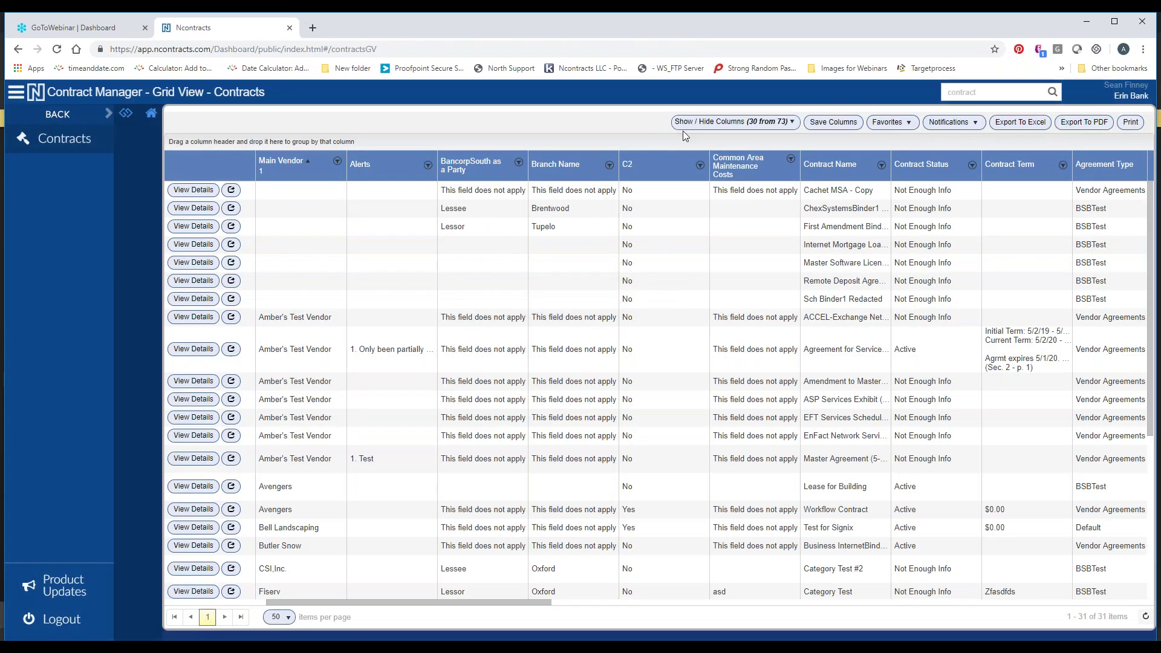
left_click(759, 124)
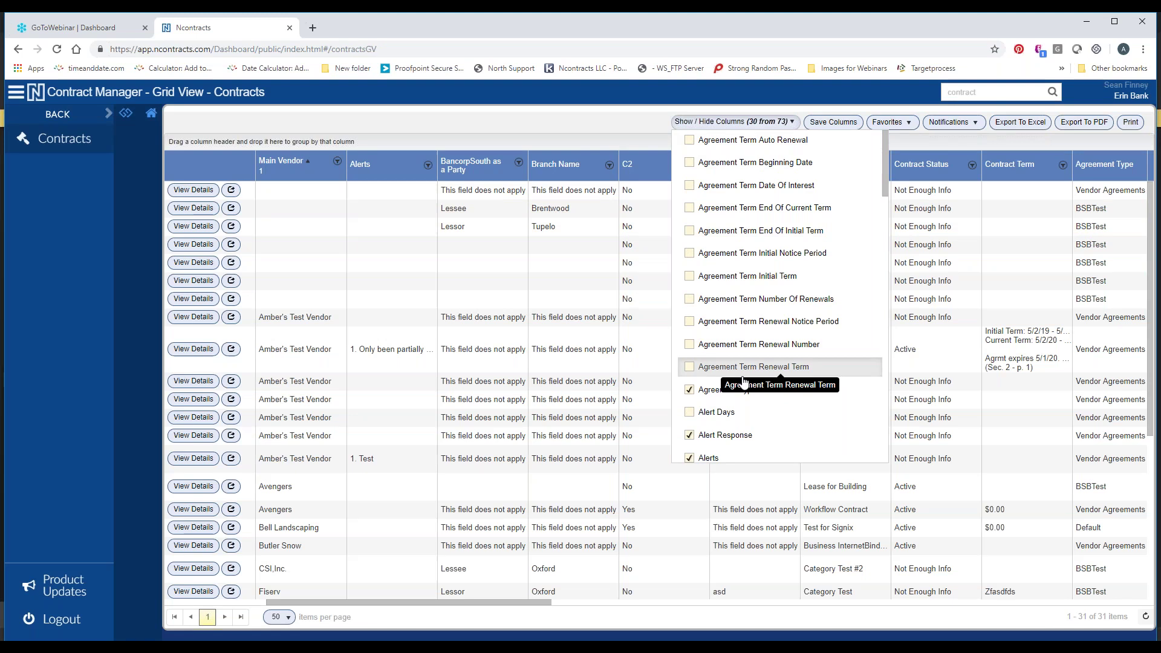
scroll(756, 374, "down", 3)
scroll(759, 374, "down", 4)
scroll(756, 362, "down", 4)
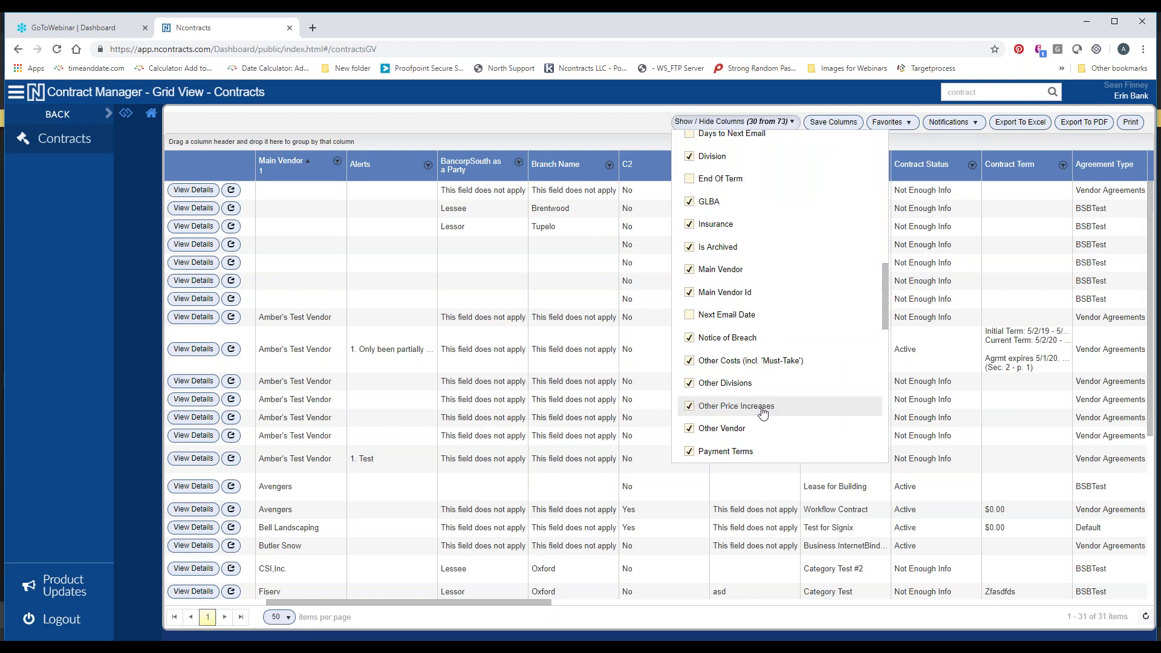
scroll(761, 417, "down", 1)
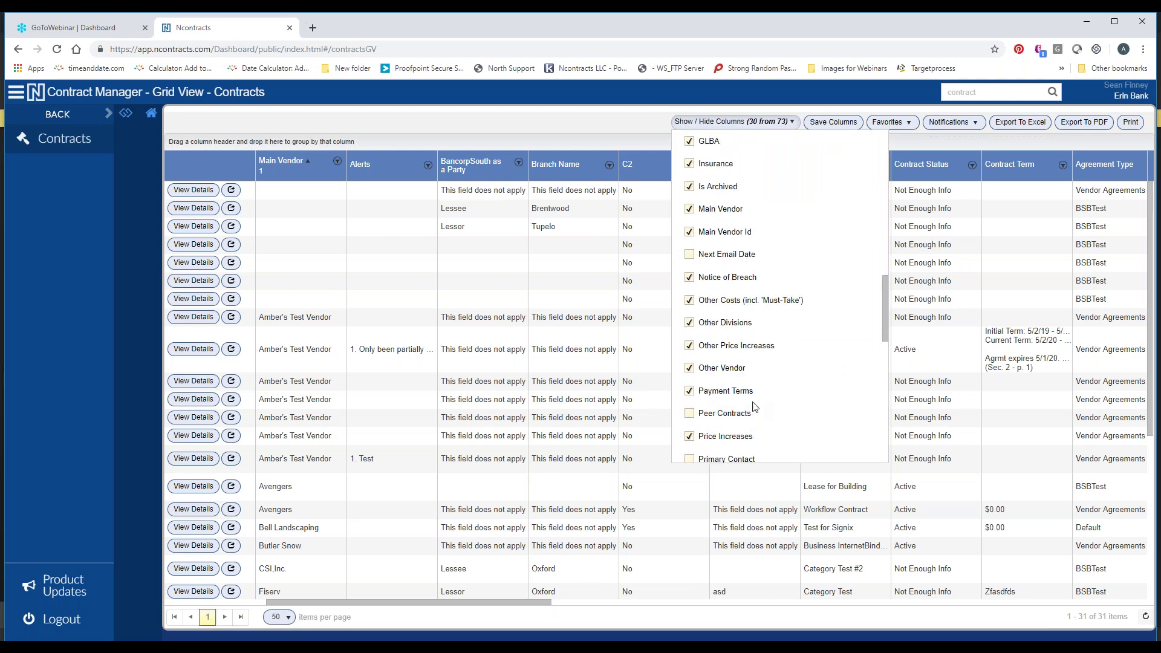
left_click(522, 118)
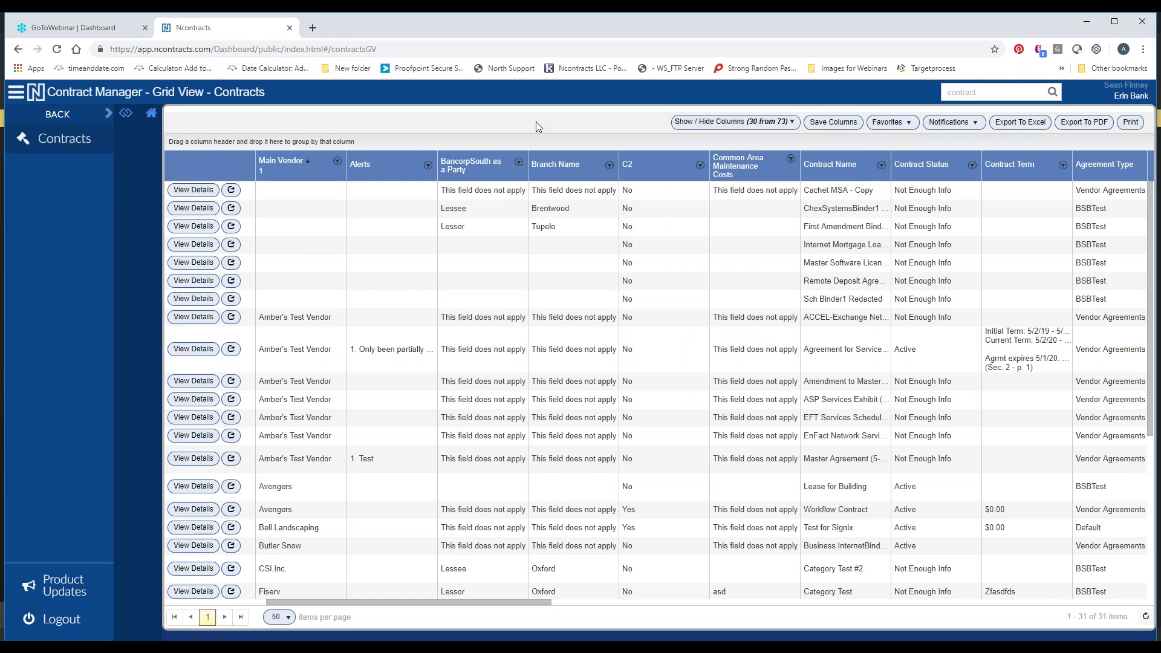
left_click(89, 119)
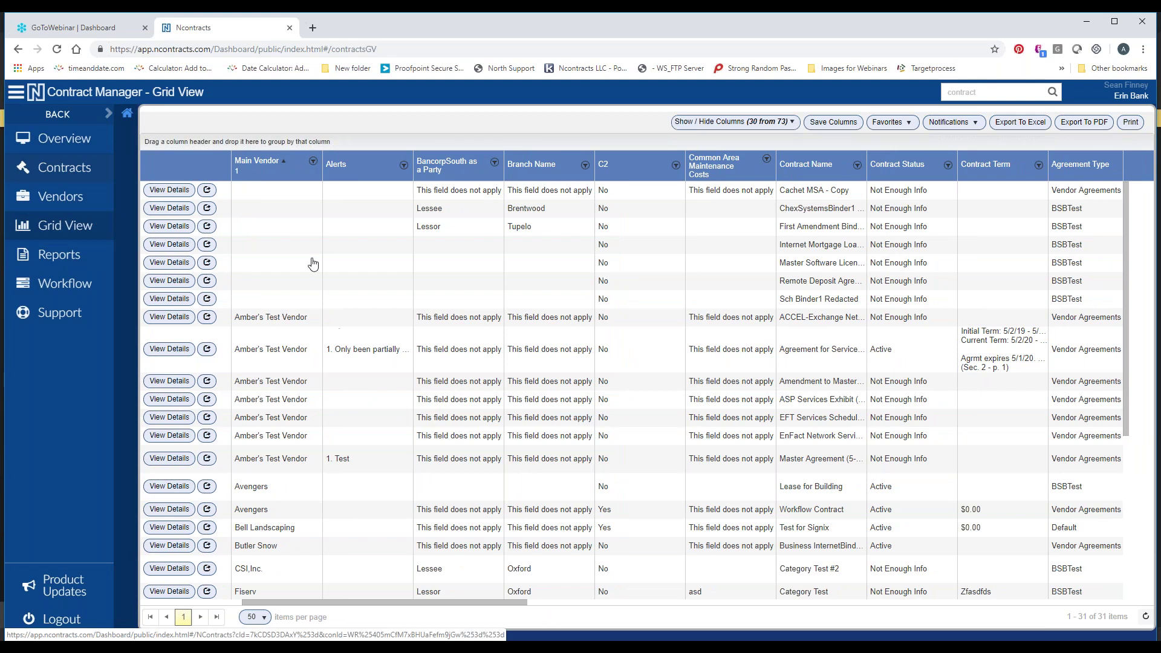
Go to the contracts list and inspect the ASP Services Exhibit contract's Term section
left_click(85, 170)
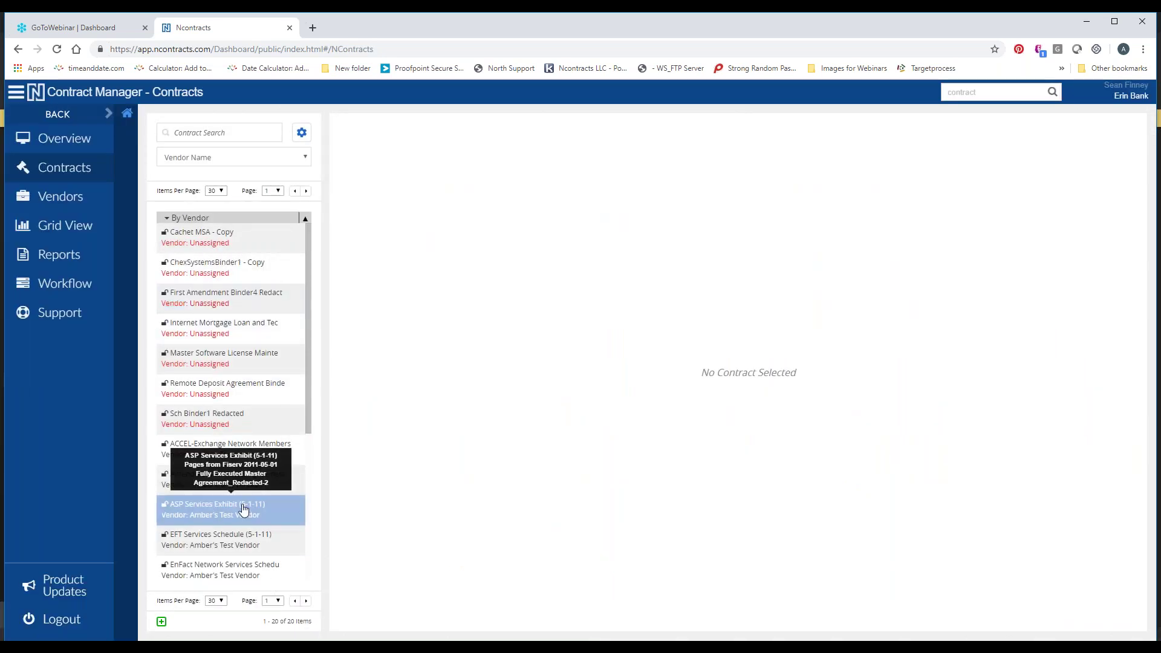
left_click(243, 506)
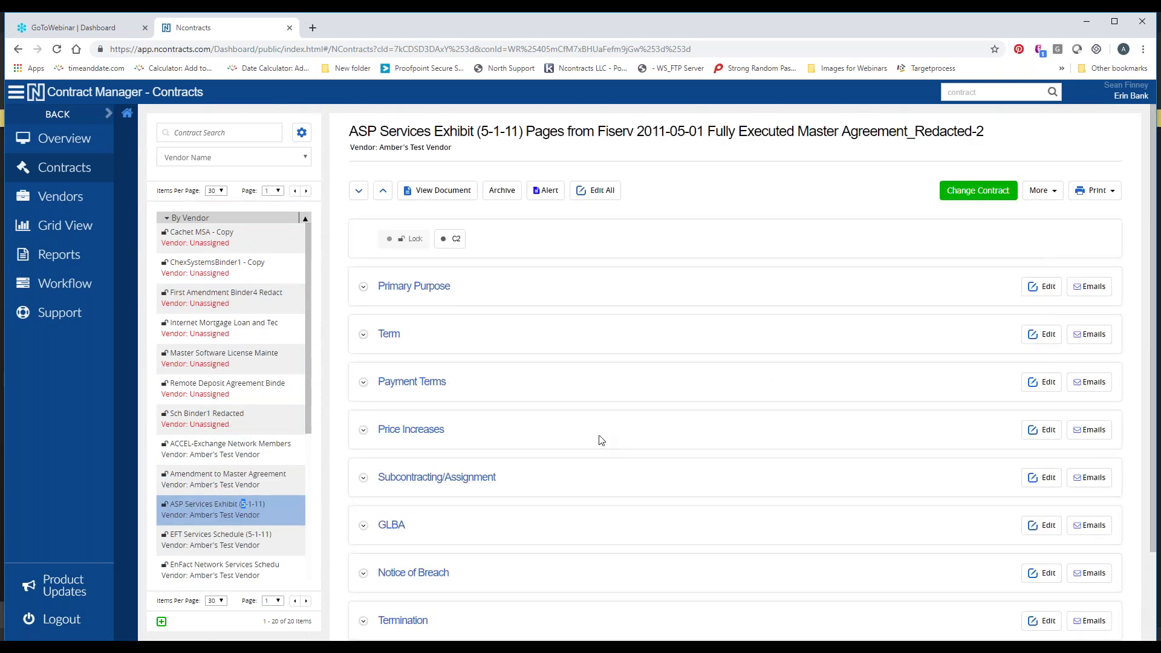
left_click(392, 332)
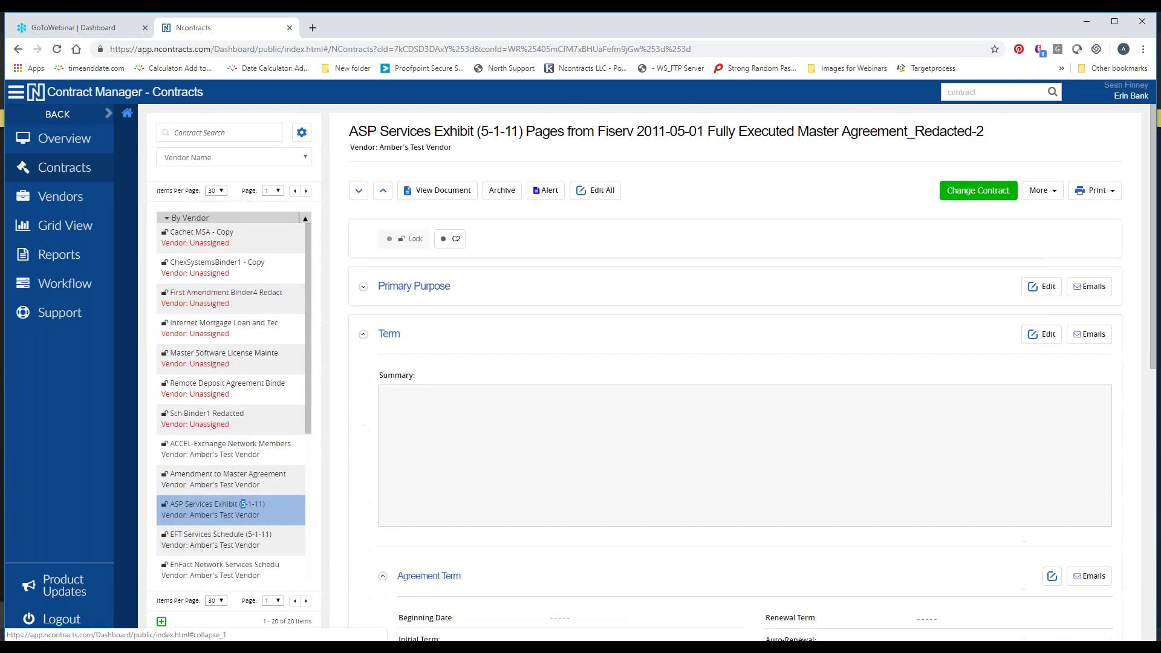
scroll(266, 532, "down", 4)
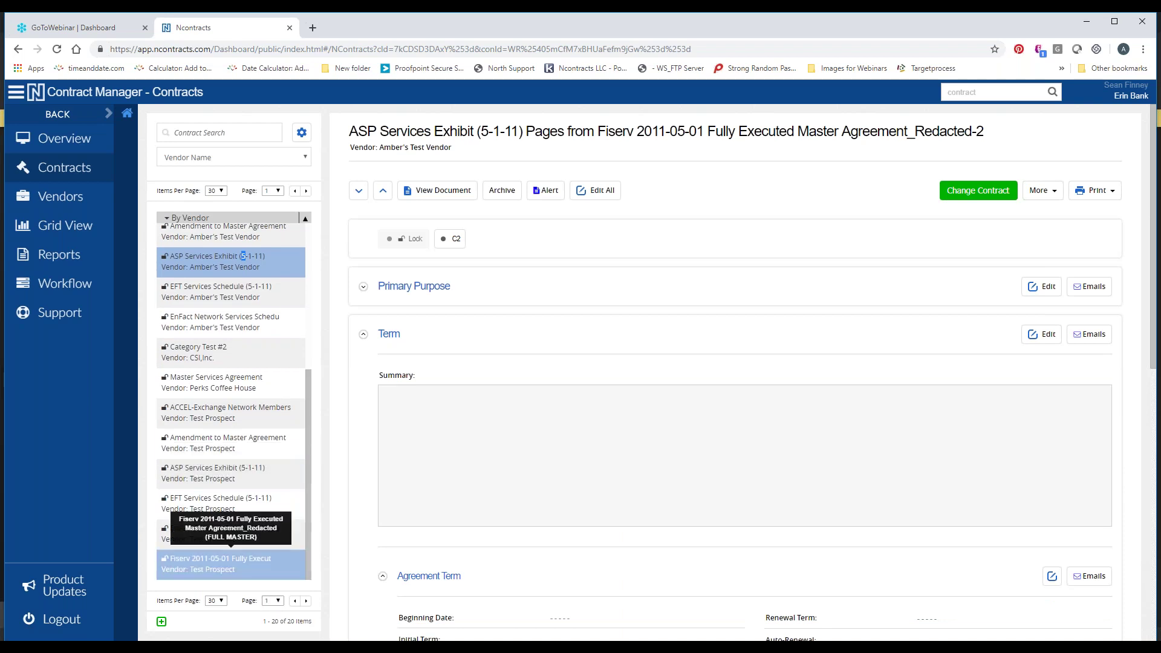
Open the Fiserv 2011-05-01 master agreement, check its Term, and request a full printable contract summary
left_click(242, 322)
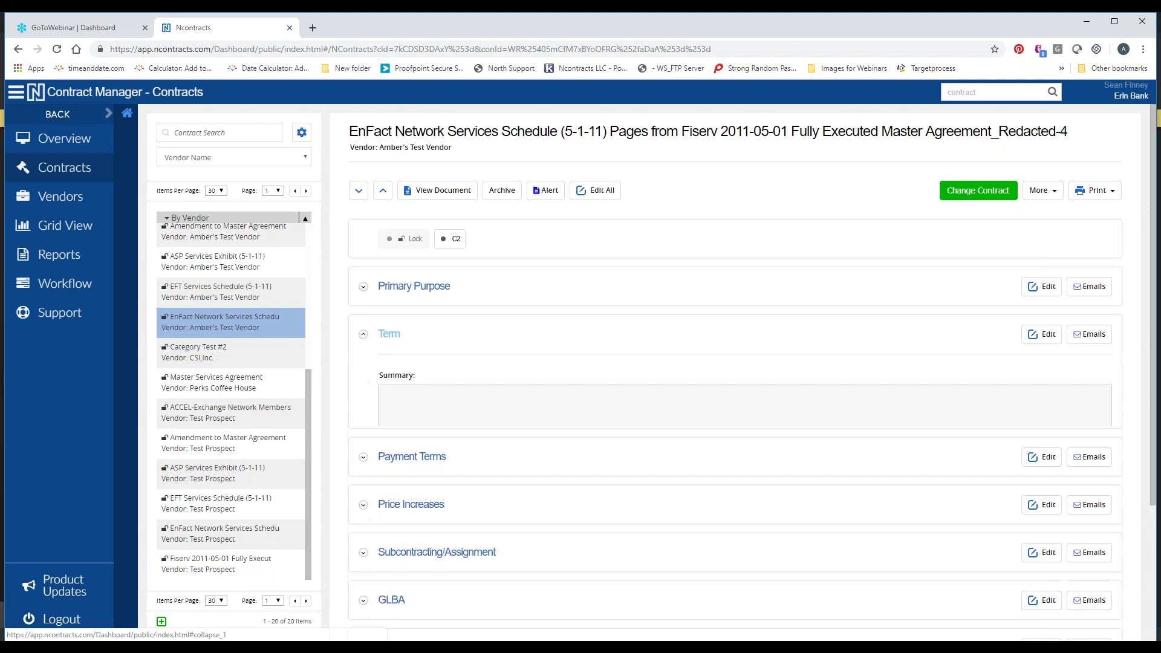
left_click(258, 563)
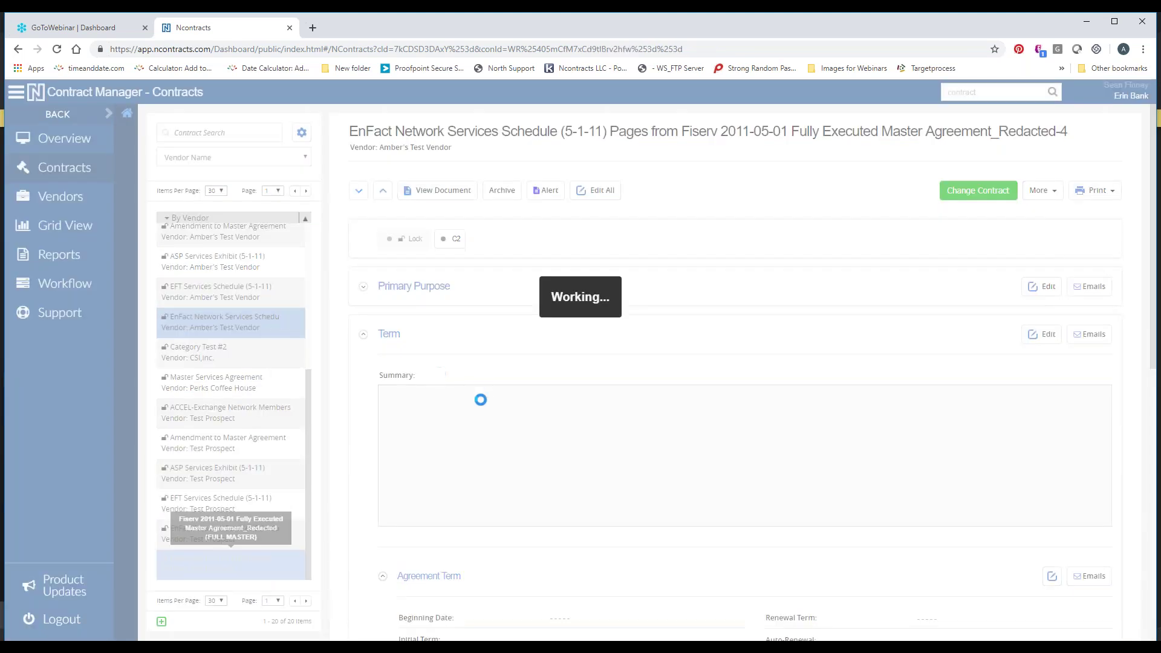
left_click(390, 334)
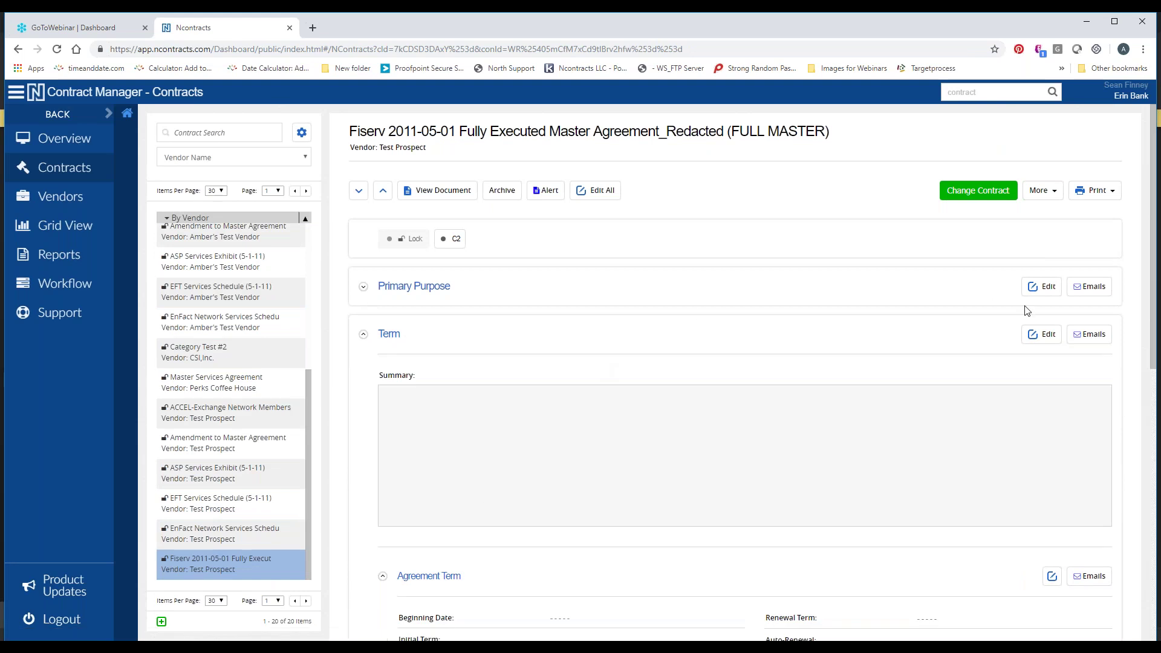
left_click(1096, 191)
left_click(1082, 220)
left_click(453, 210)
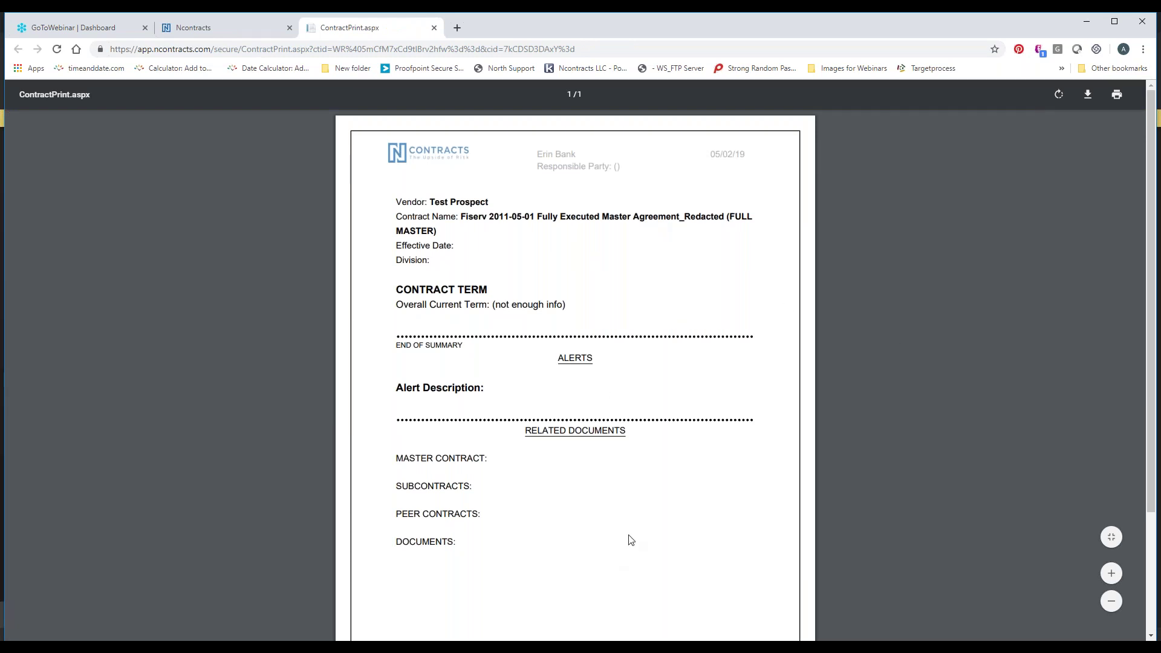
Review the ContractPrint.aspx summary, highlighting the contract term text and the Responsible Party line
scroll(630, 540, "down", 3)
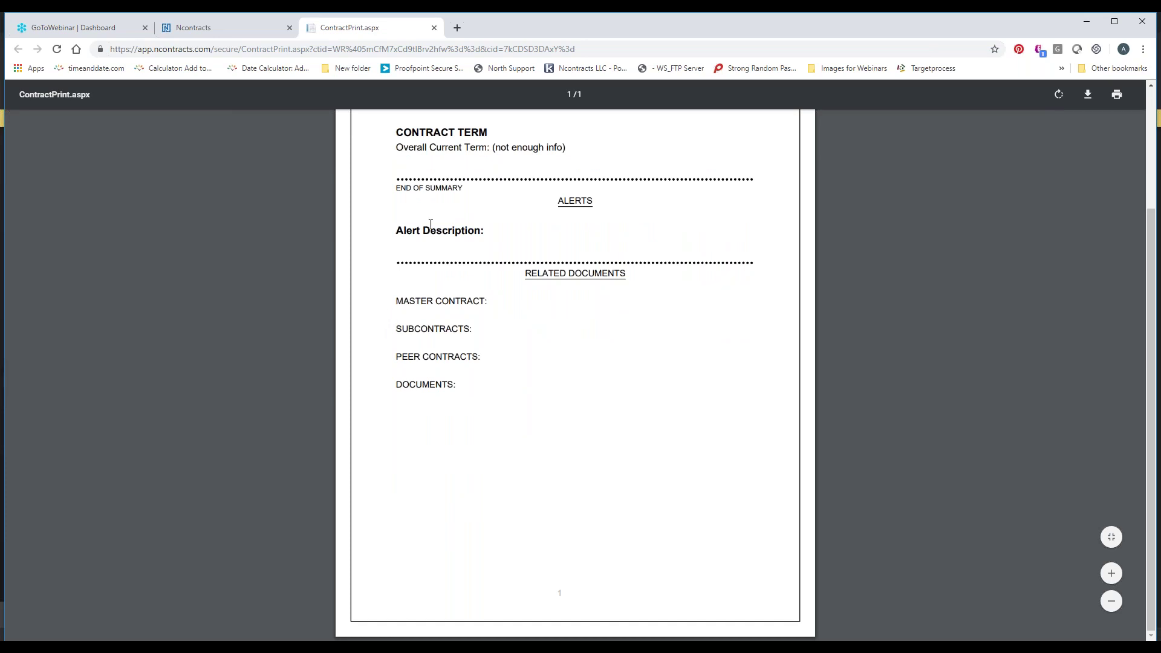
scroll(409, 277, "up", 1)
scroll(398, 251, "up", 1)
left_click_drag(395, 249, 553, 274)
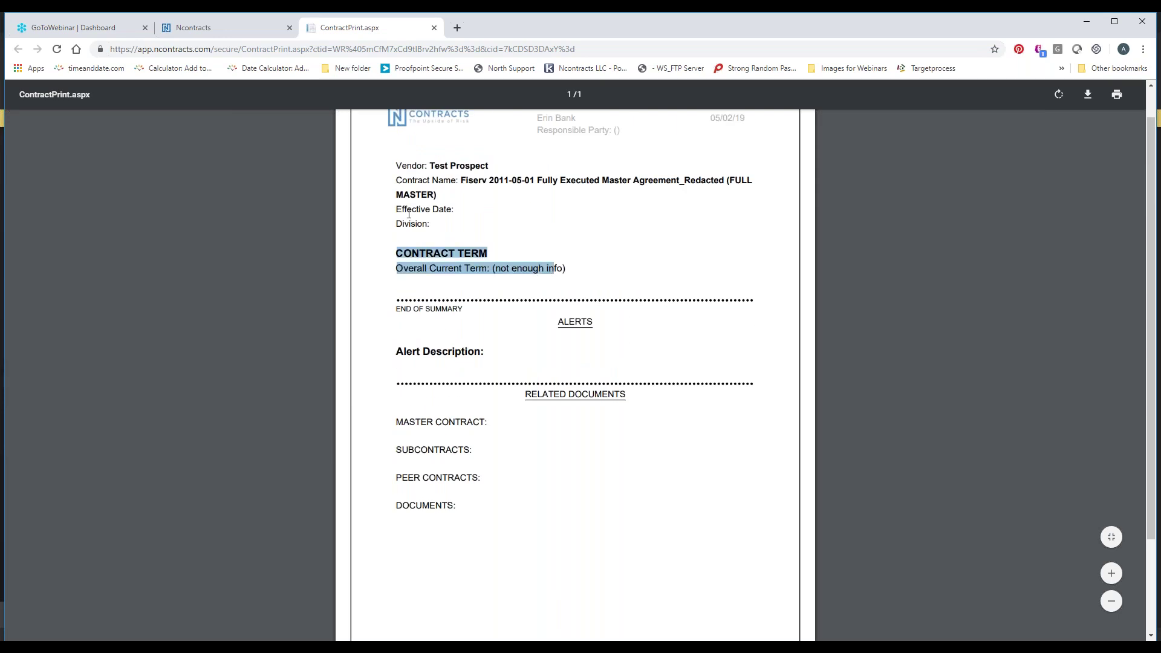
left_click(407, 220)
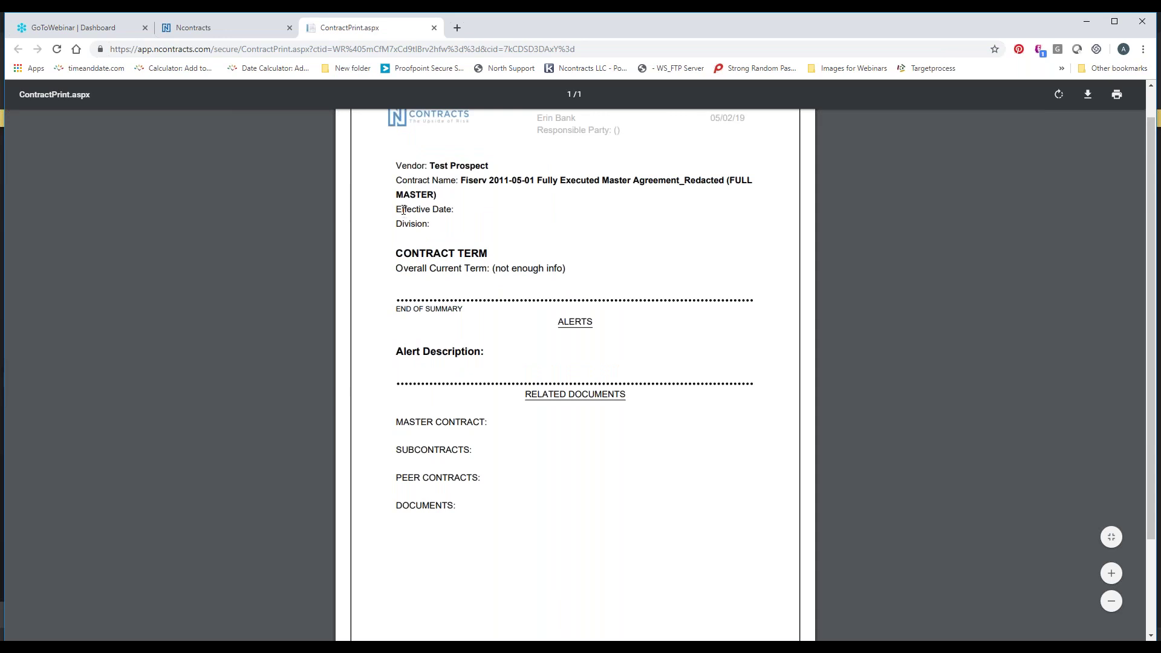
scroll(536, 176, "up", 1)
left_click_drag(537, 167, 624, 171)
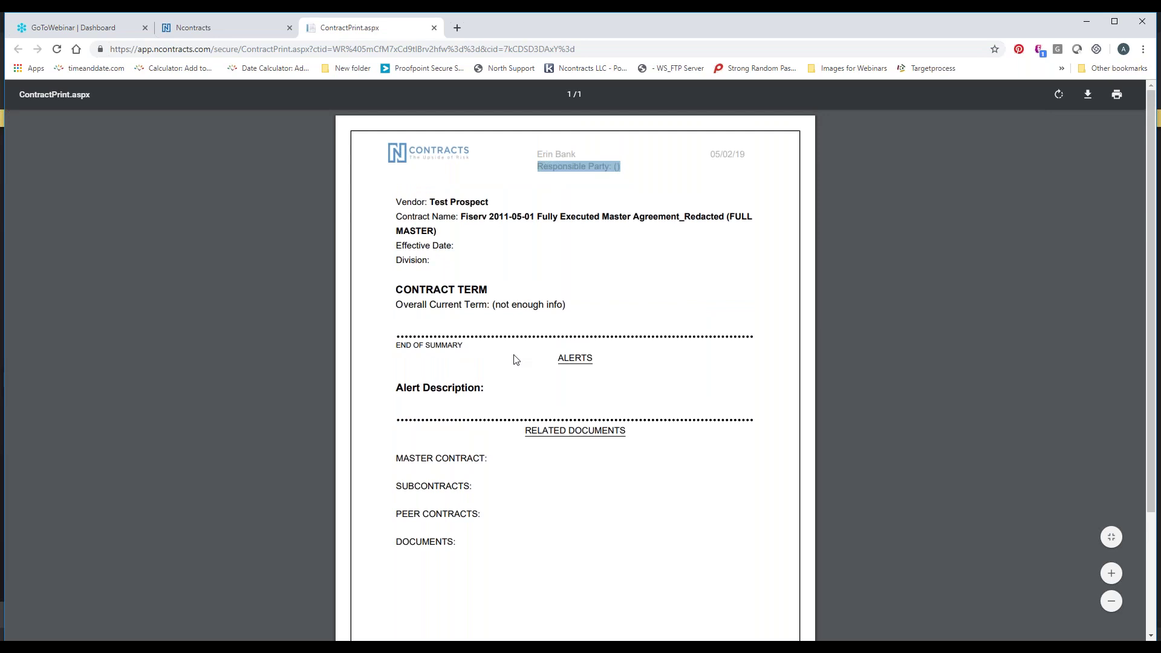